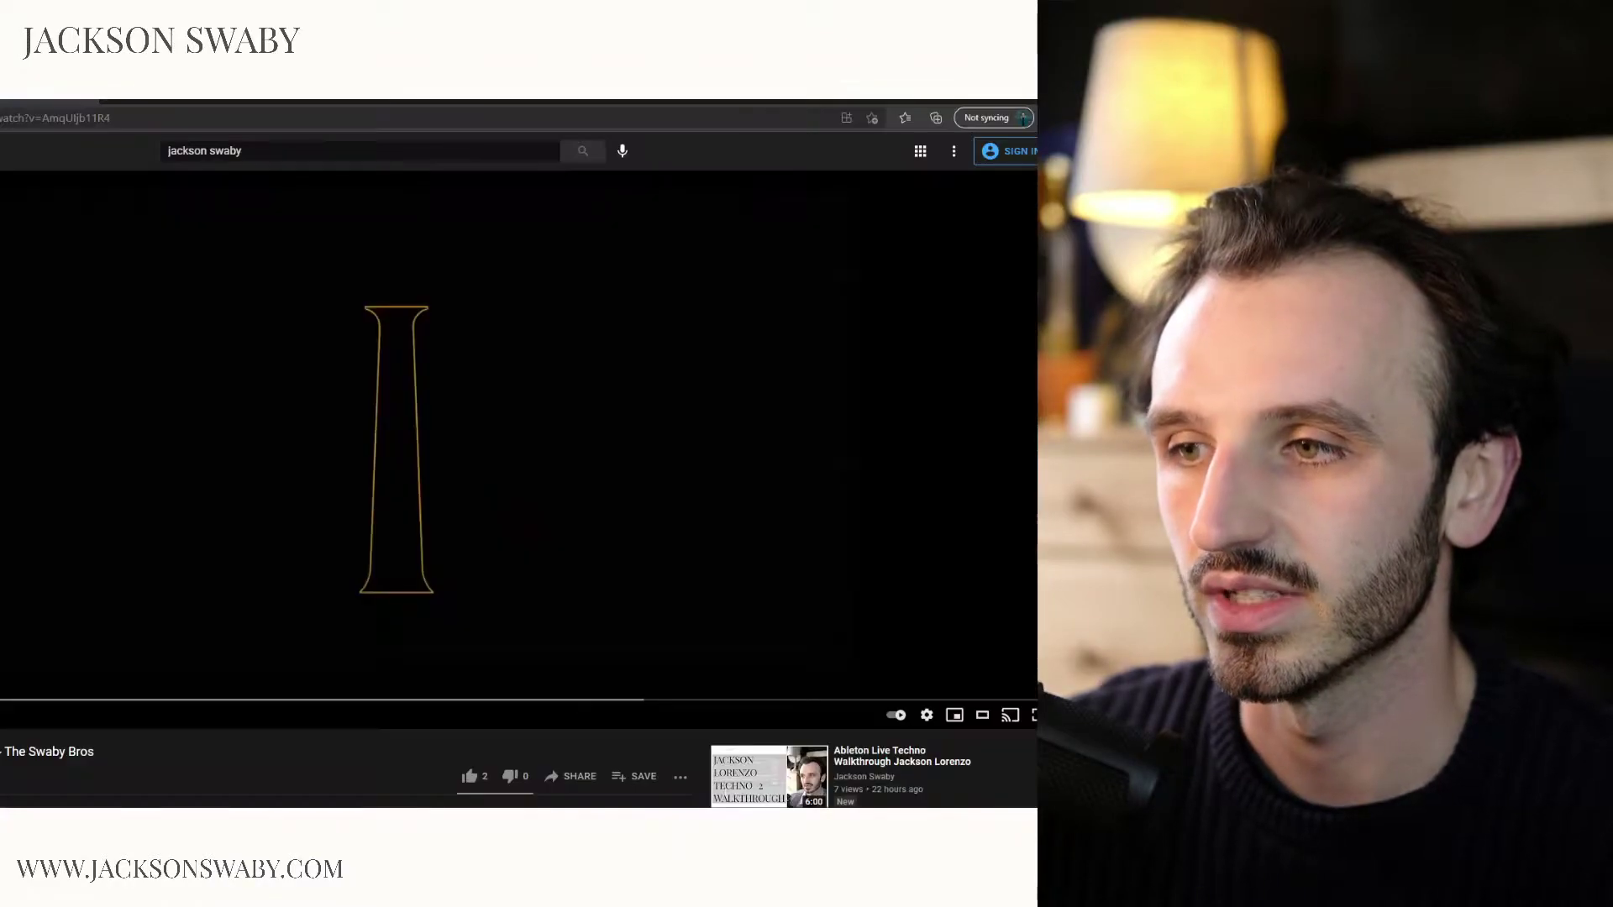
Play back the finished video in the browser and switch to the Ableton Live set.
click(176, 551)
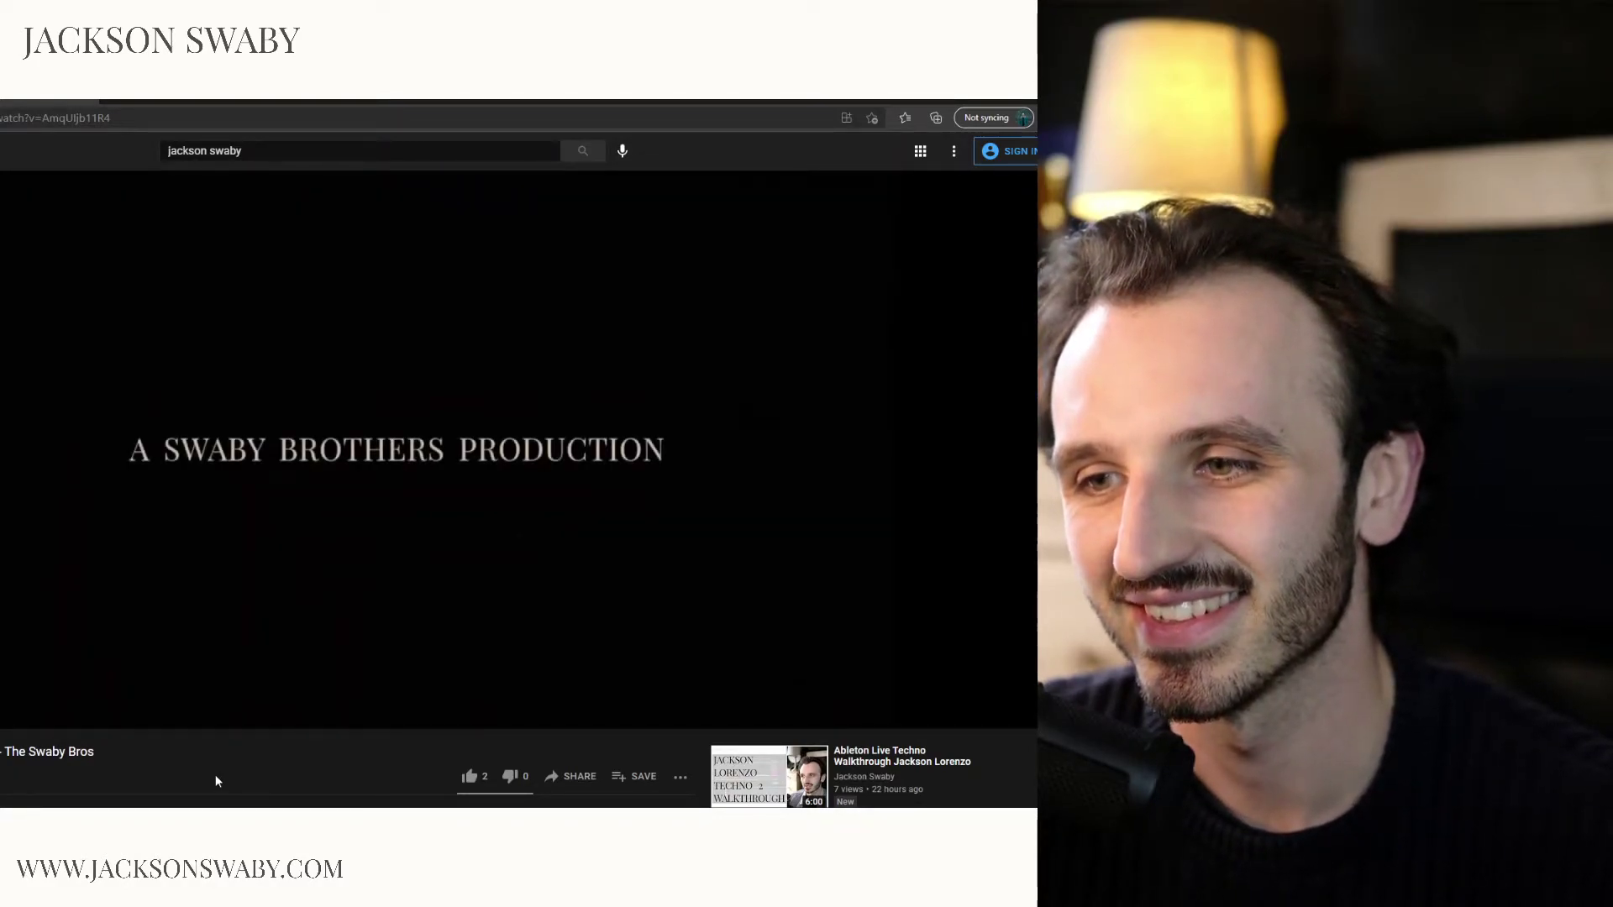
click(413, 485)
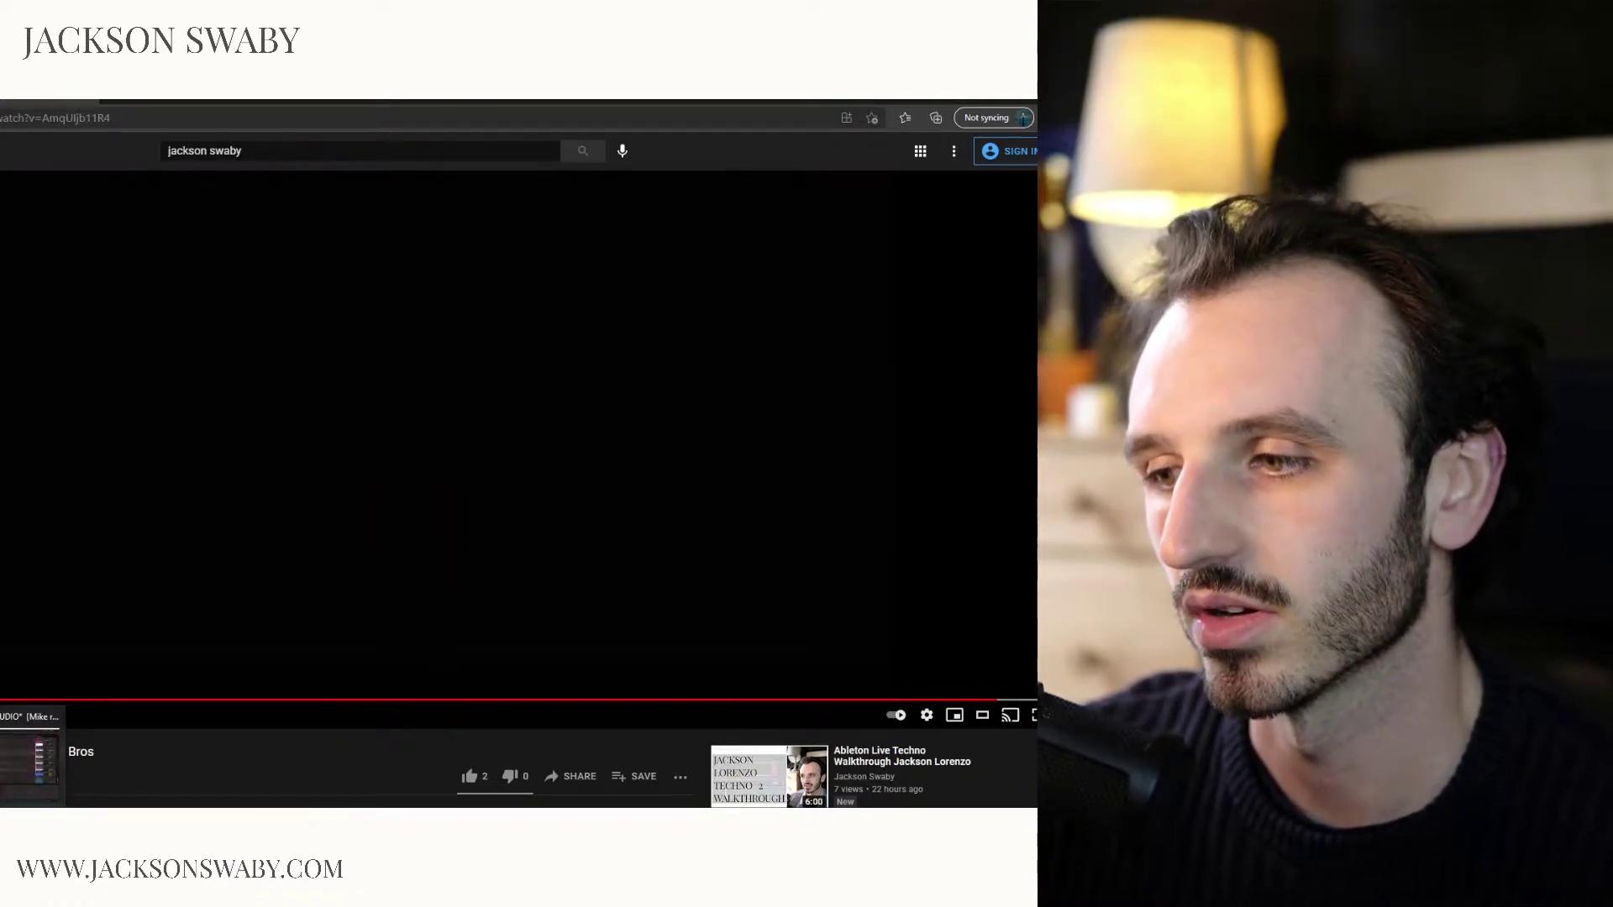
click(17, 766)
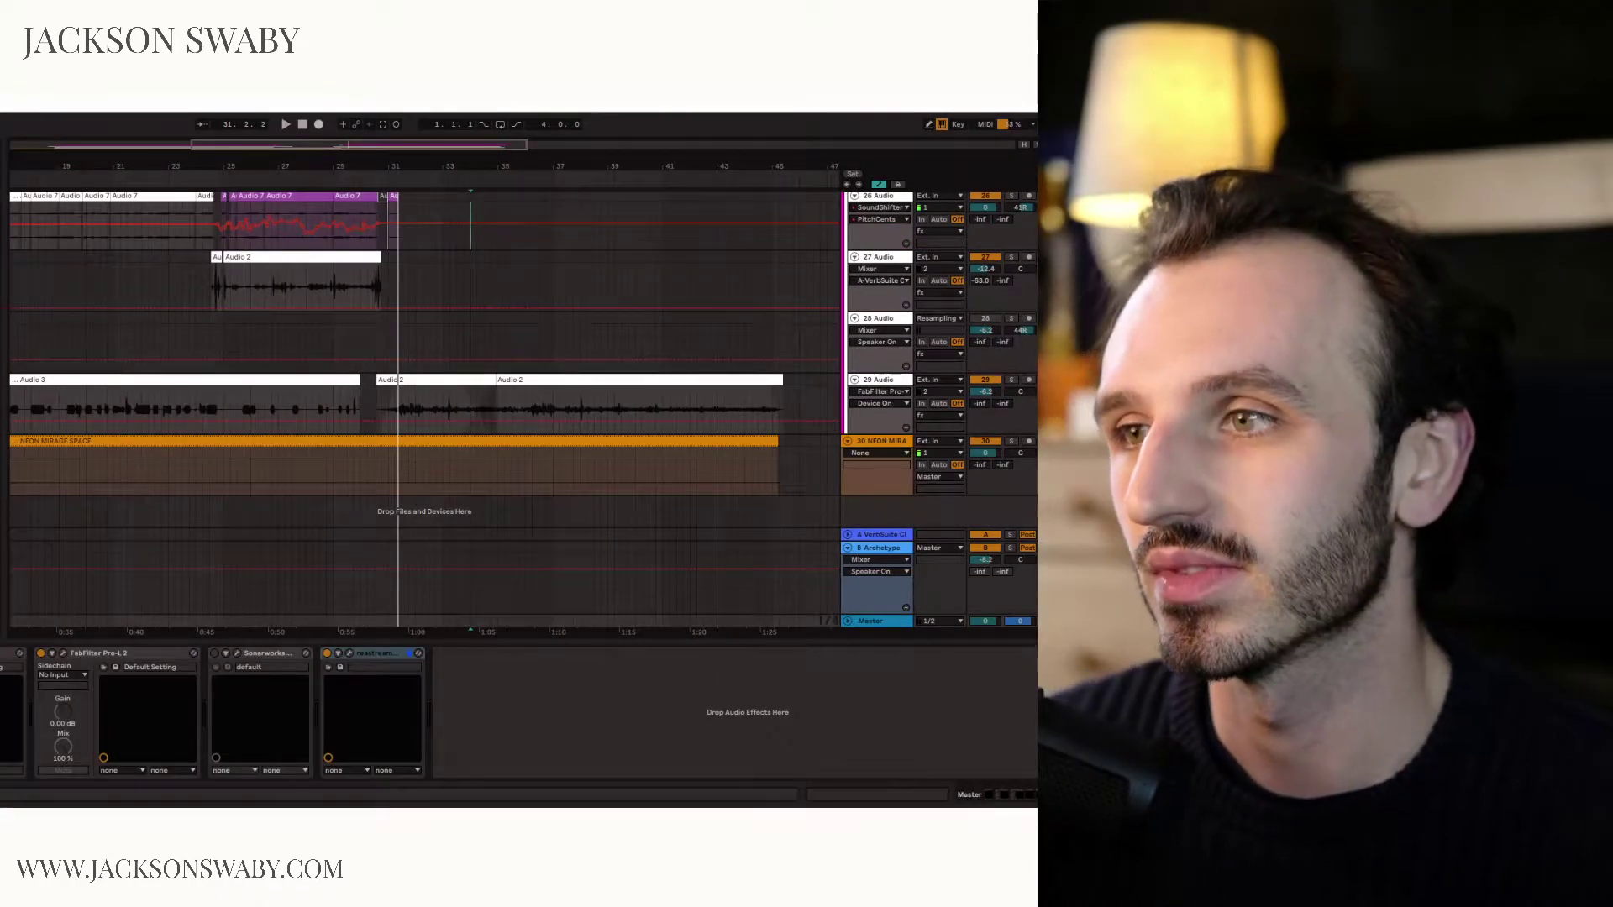
Show the video window for NEON MIRAGE SPACE.mp4, set the playback position in the video clip near bar 17, and place the window over the arrangement.
key(alt+v)
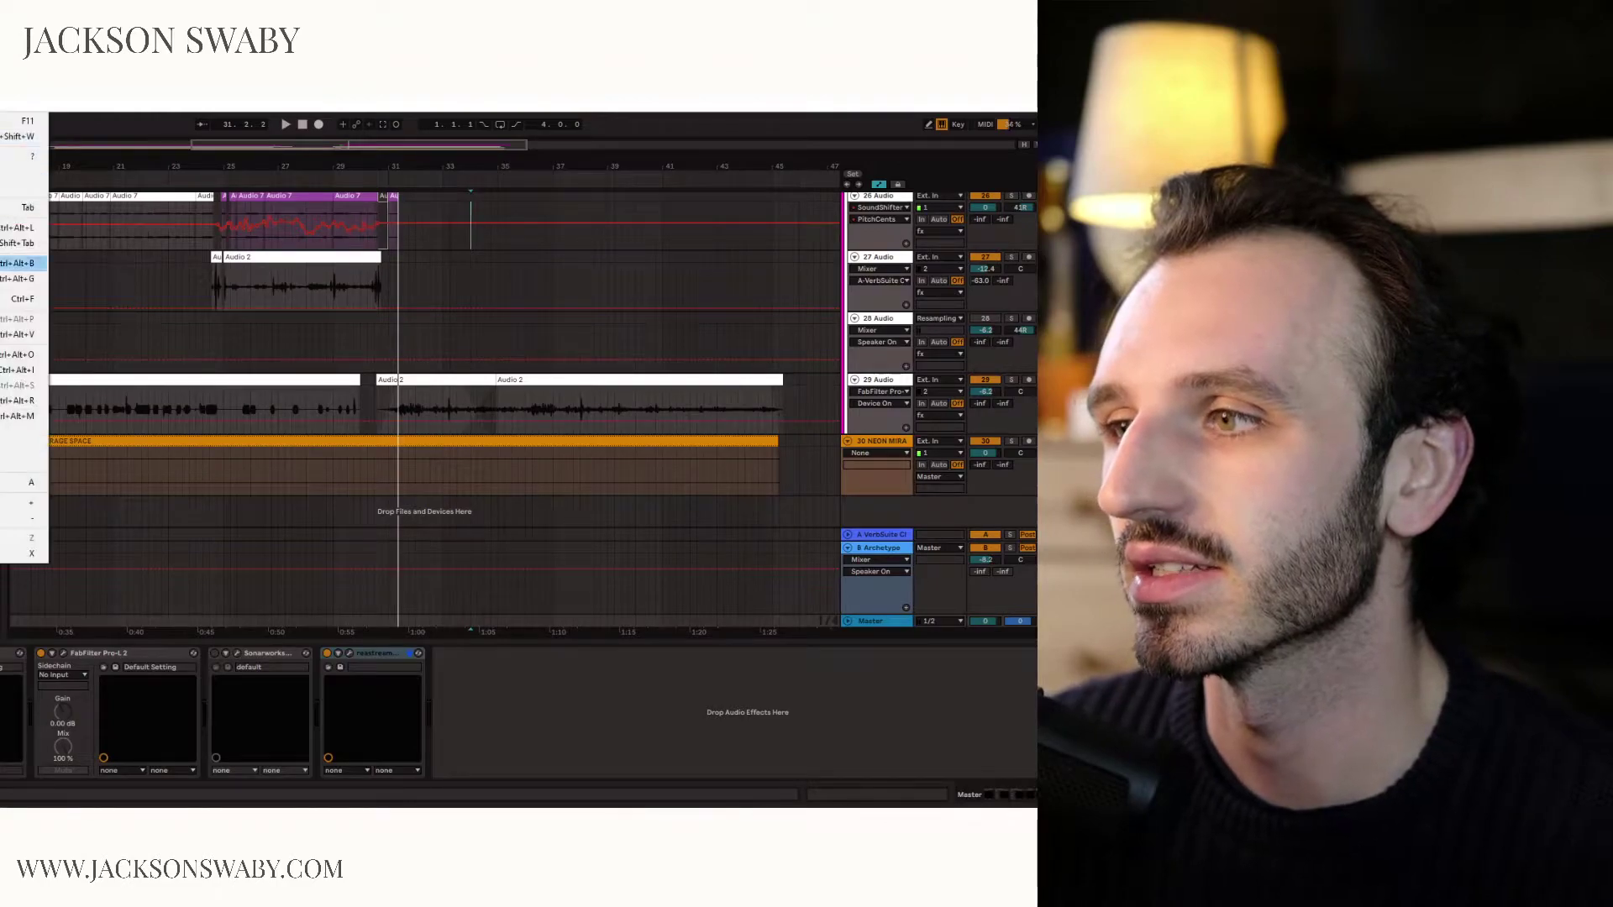
click(17, 334)
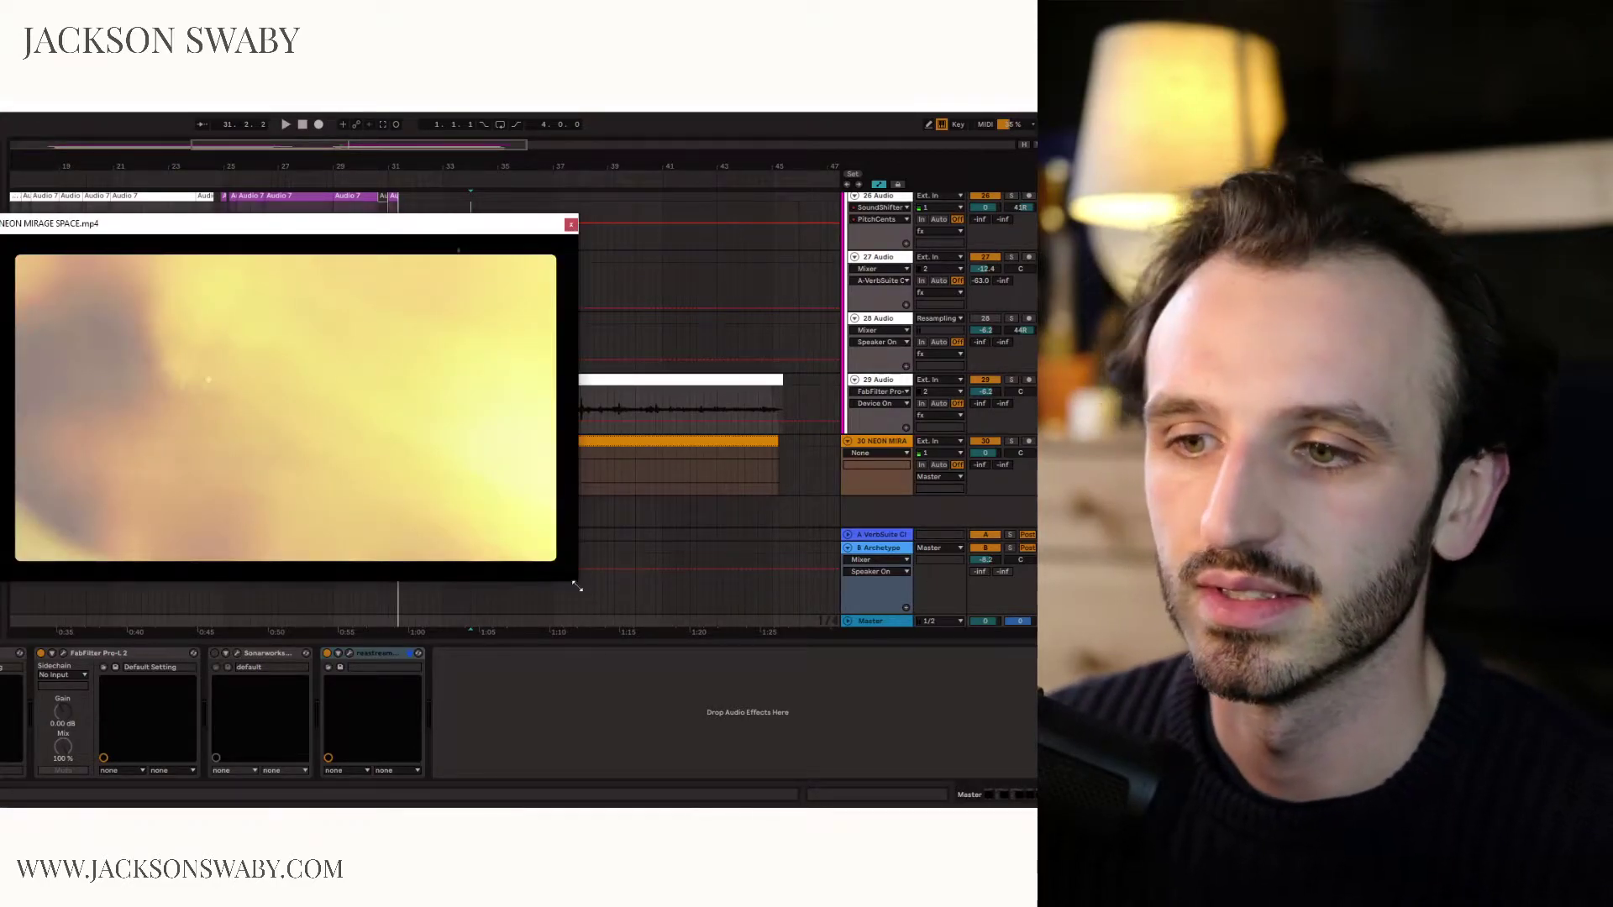
drag(255, 225, 684, 440)
click(27, 473)
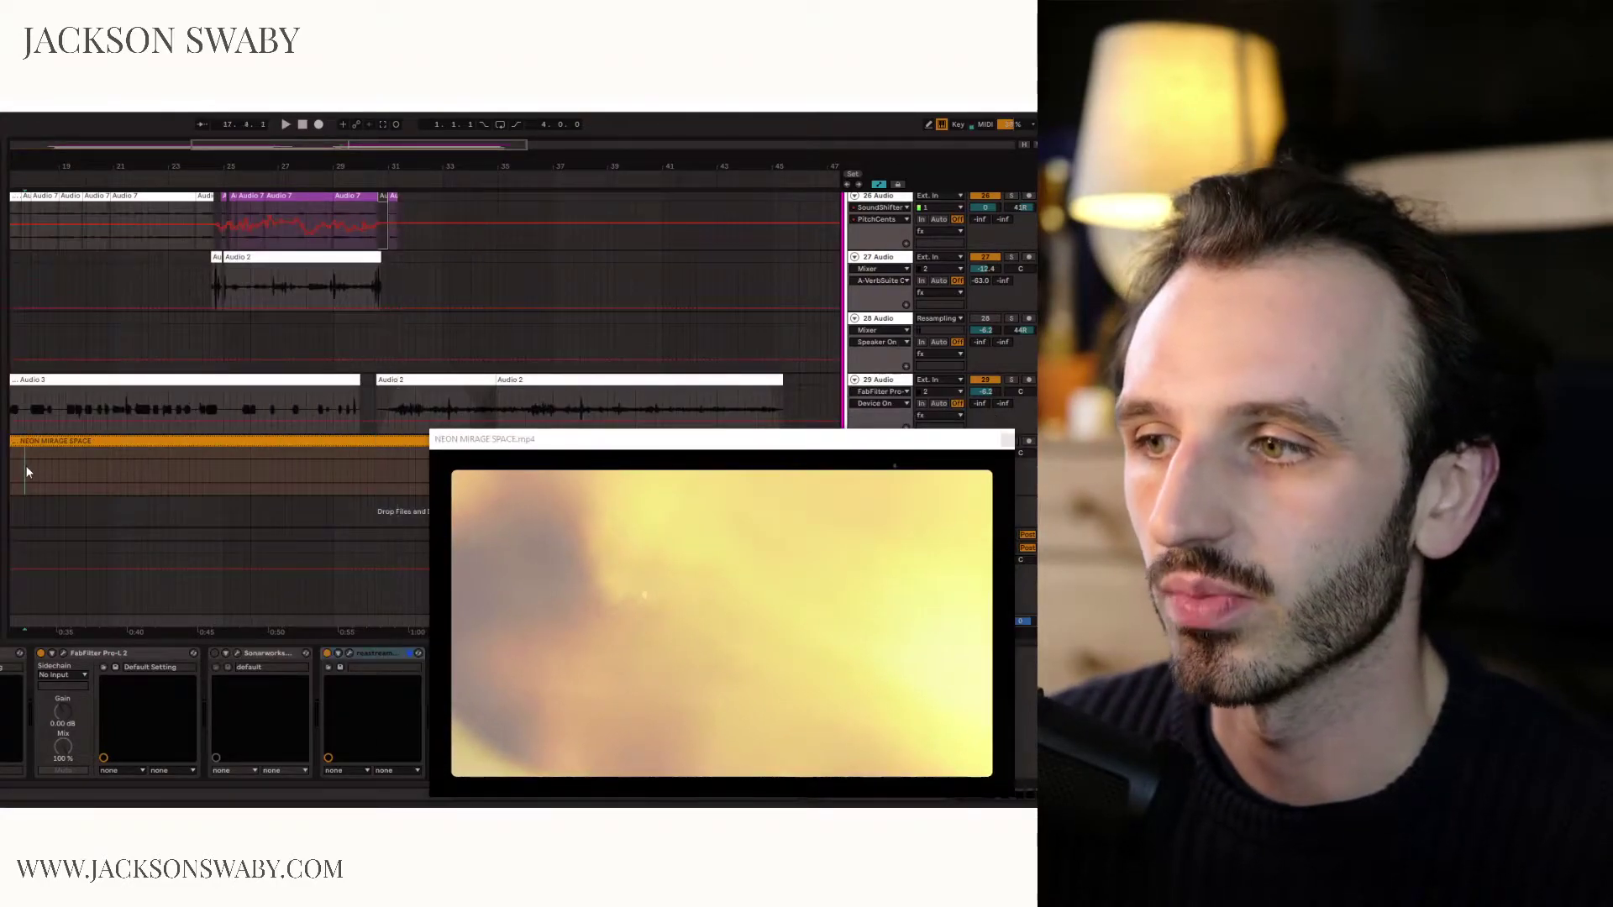
drag(535, 438, 260, 212)
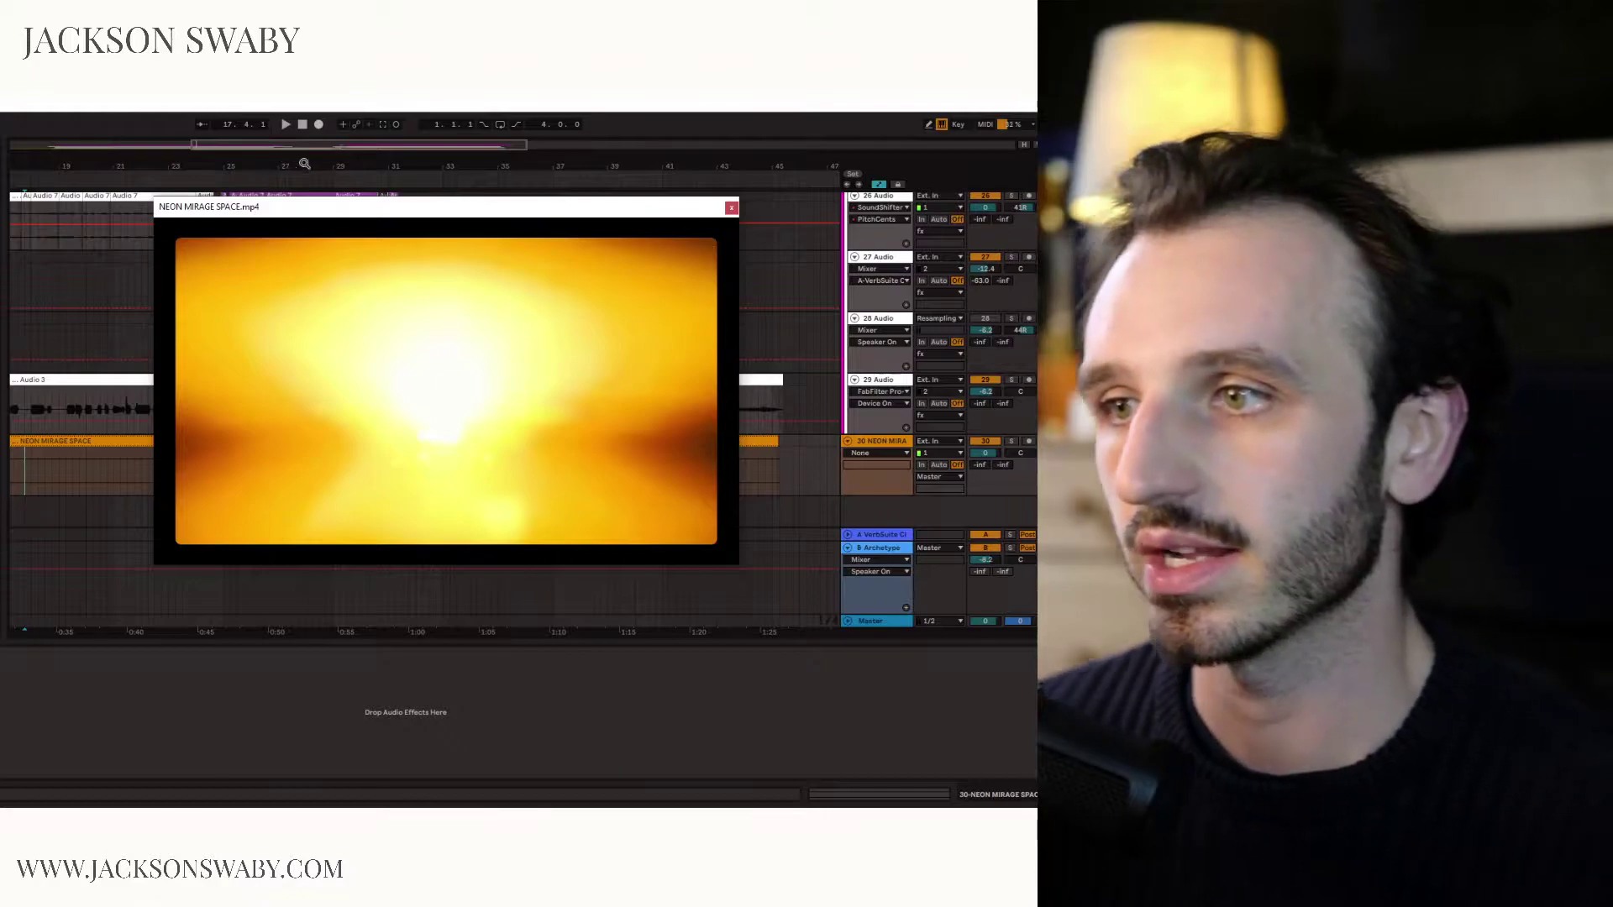
Play the arrangement briefly from bar 17 and move the playback position to just before bar 5 on the video track.
key(space)
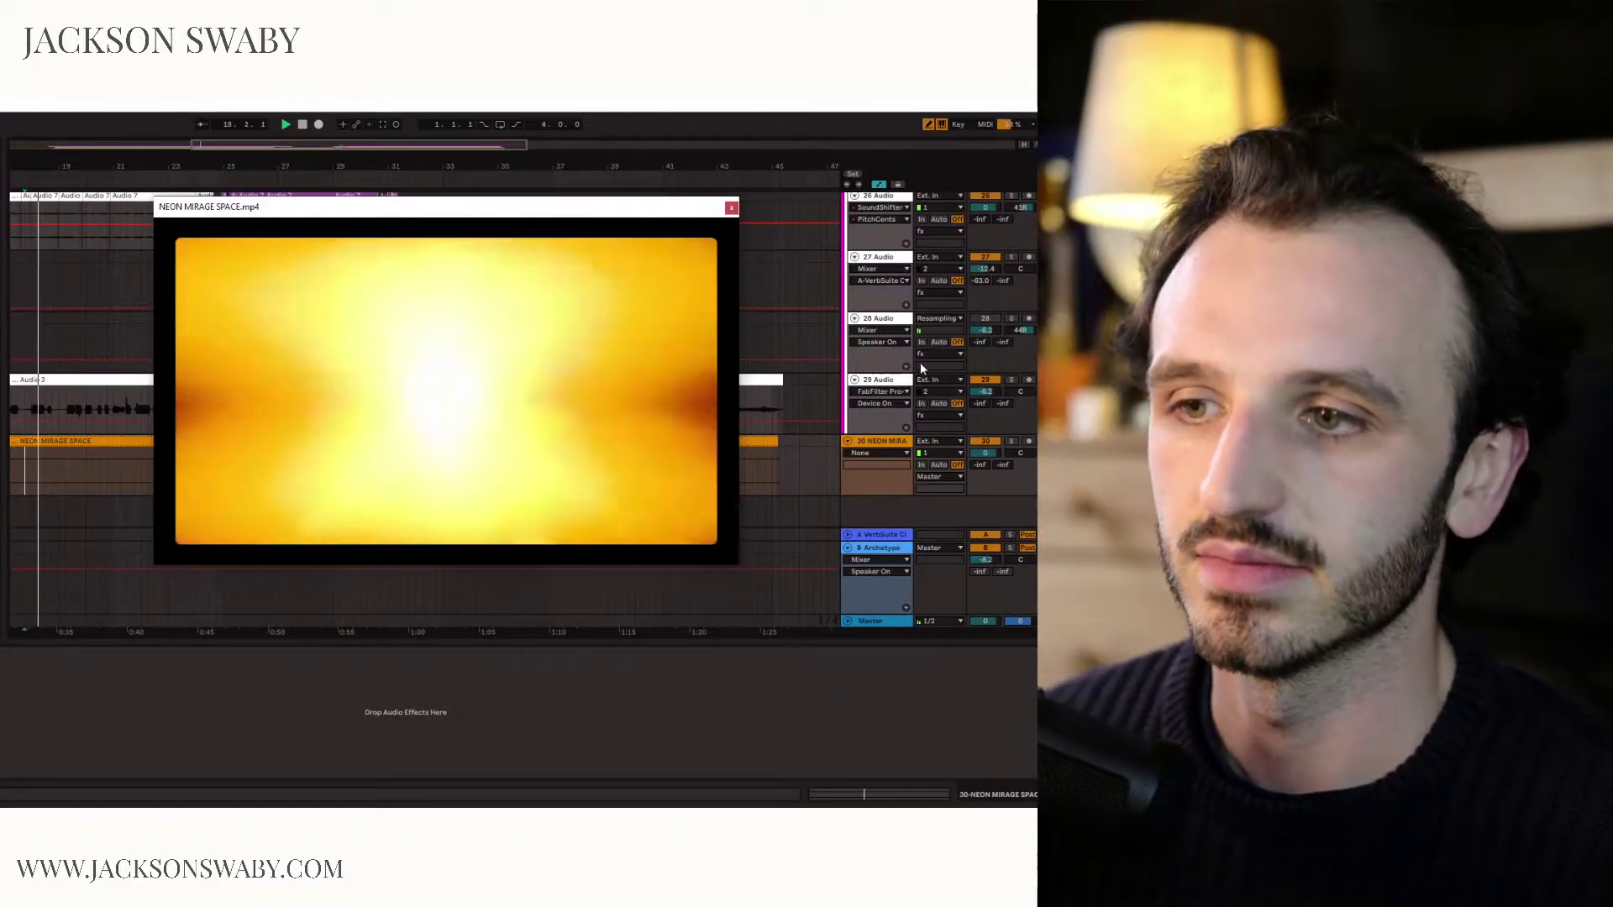
key(space)
mouse_move(252, 142)
mouse_down()
mouse_move(243, 232)
mouse_move(328, 421)
mouse_move(336, 535)
mouse_up()
click(41, 477)
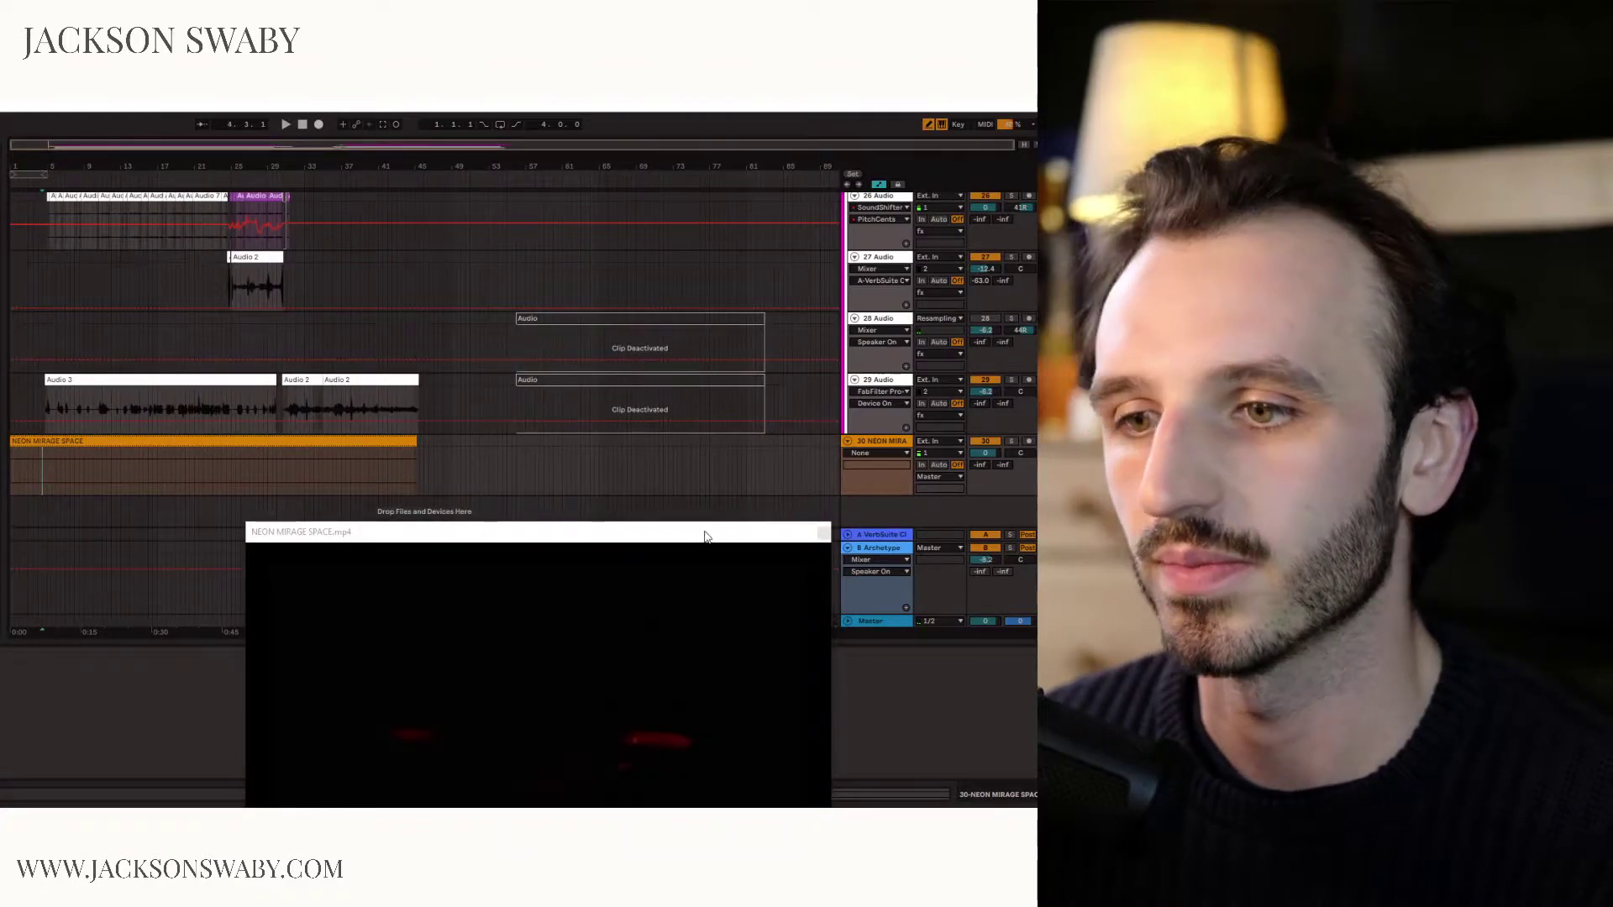
Shrink the video window to about 480 x 287 and move it clear of the main audio clips.
drag(683, 483, 577, 265)
drag(624, 551, 552, 260)
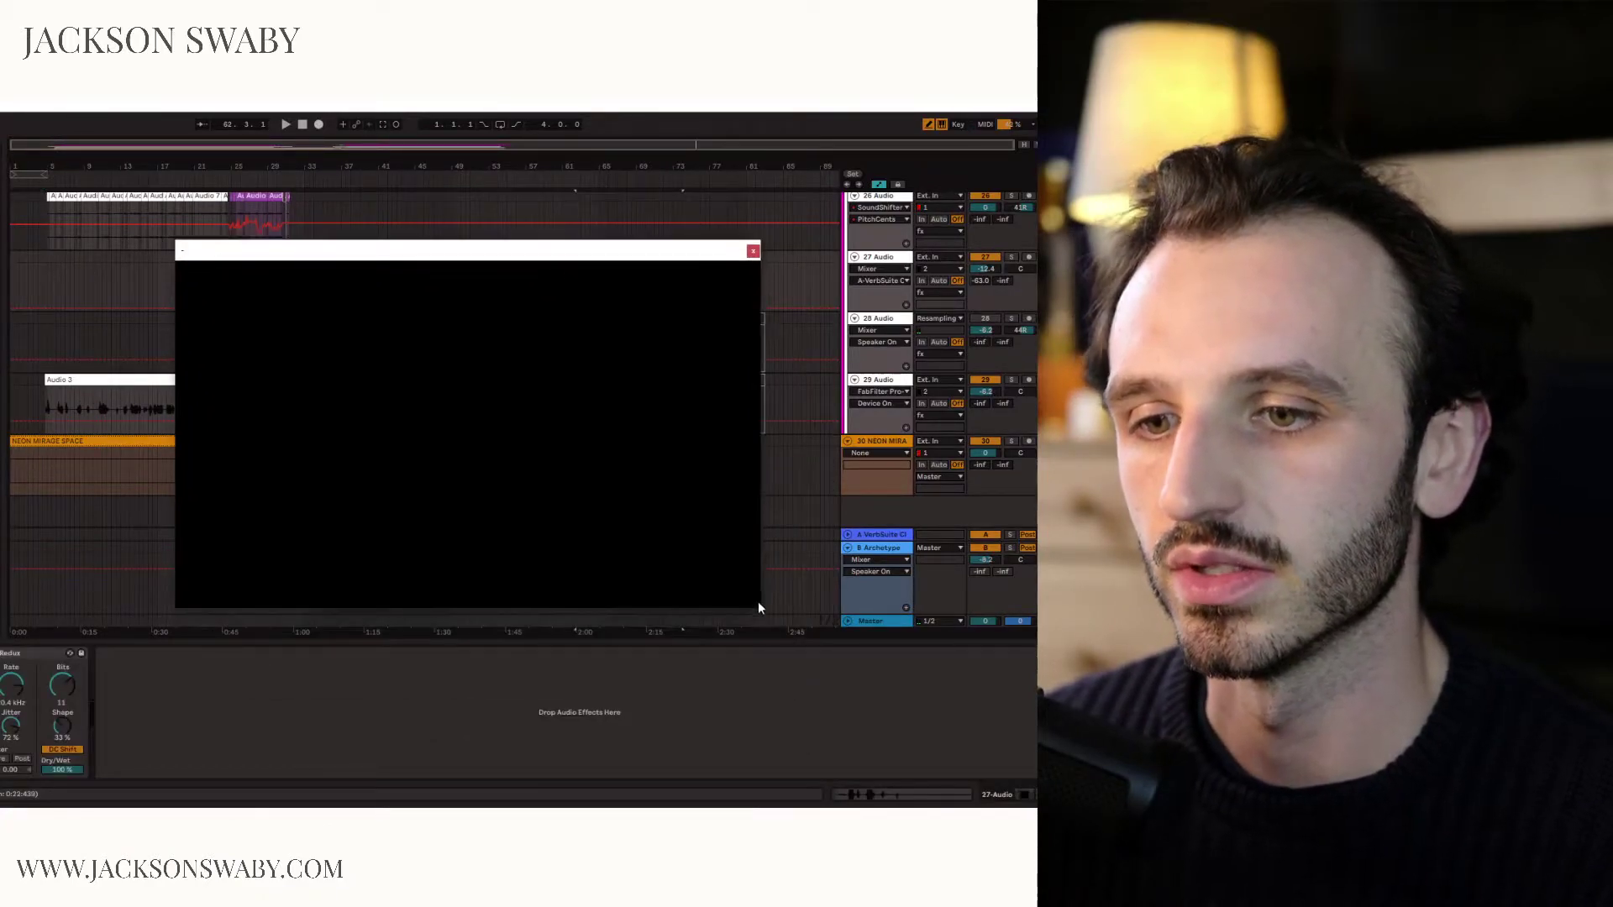
drag(757, 607, 476, 461)
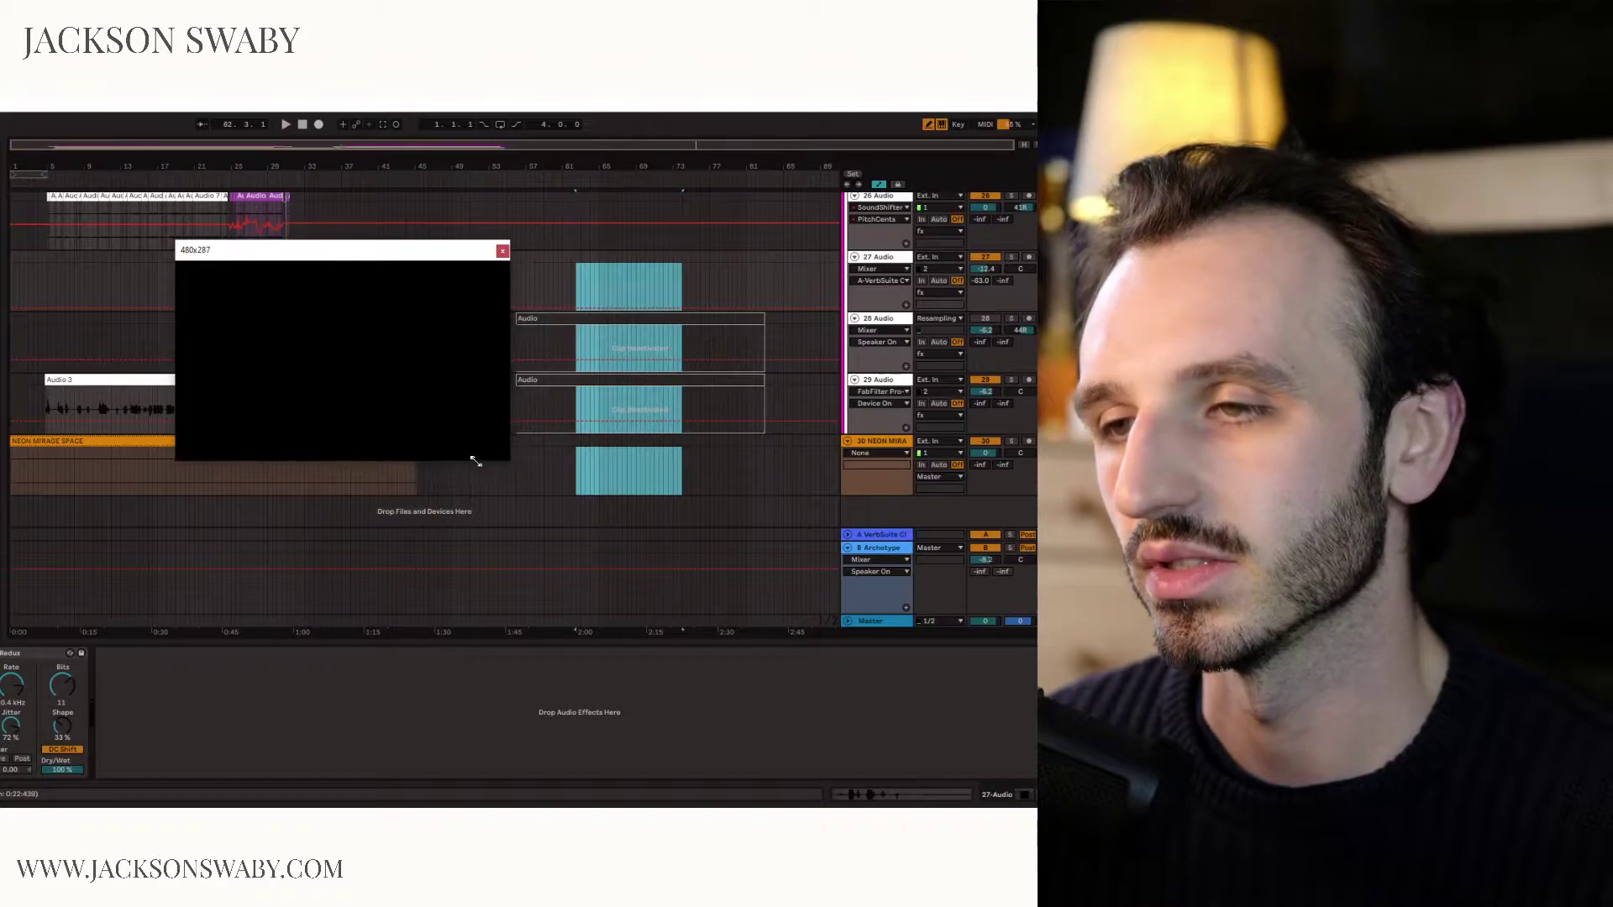
drag(274, 258, 696, 503)
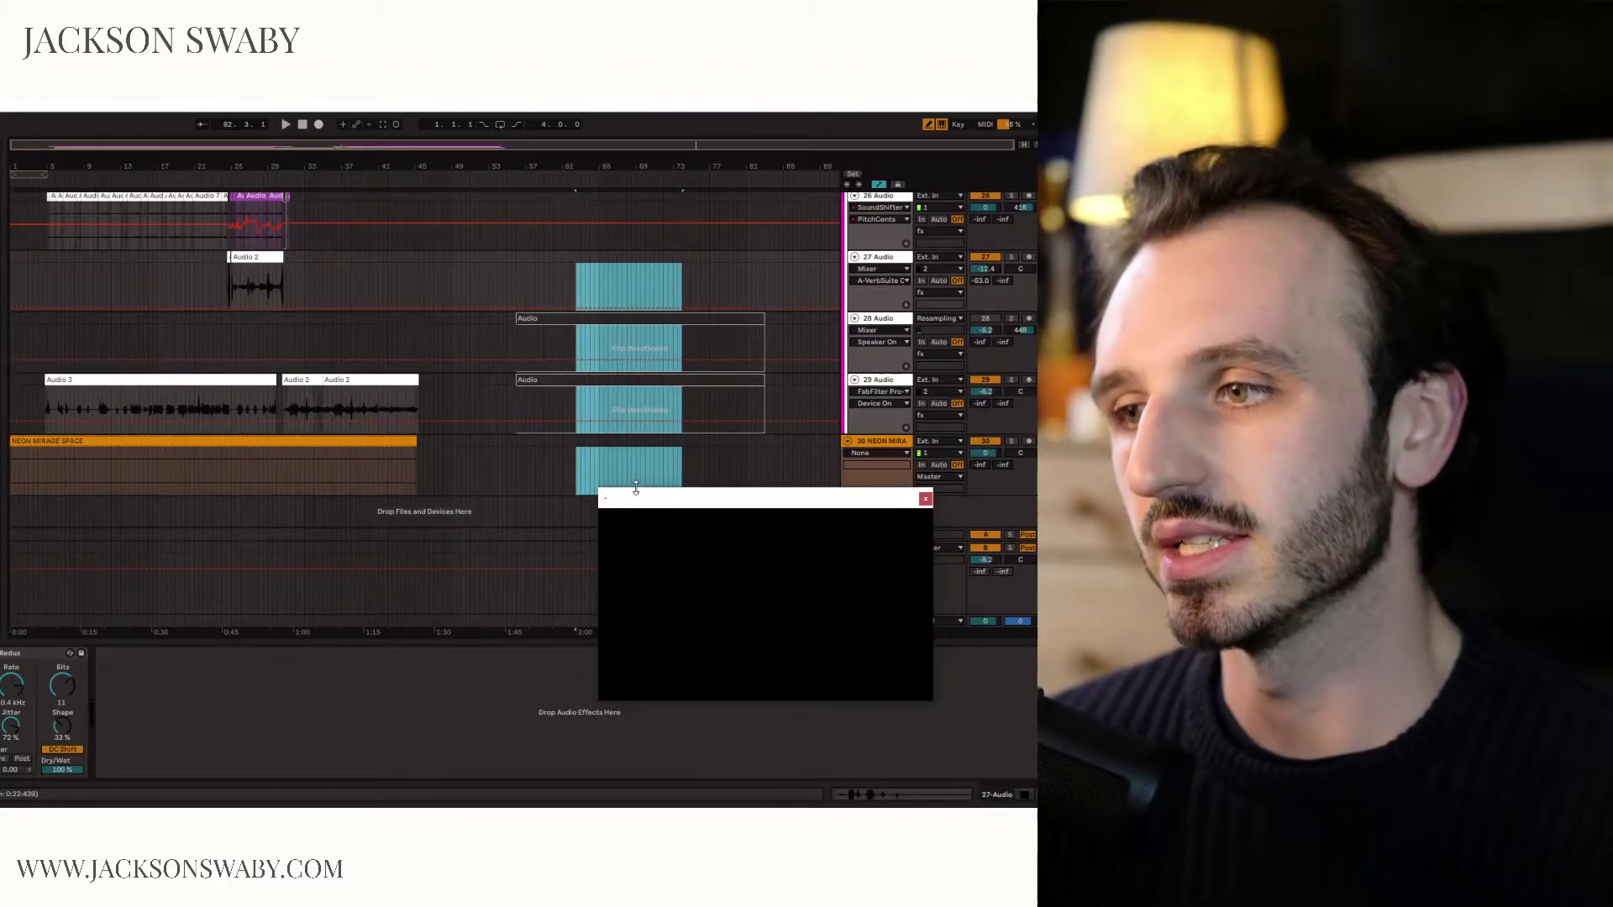
Turn off Draw Mode and play the arrangement with the video from just before bar 5.
drag(43, 152, 189, 353)
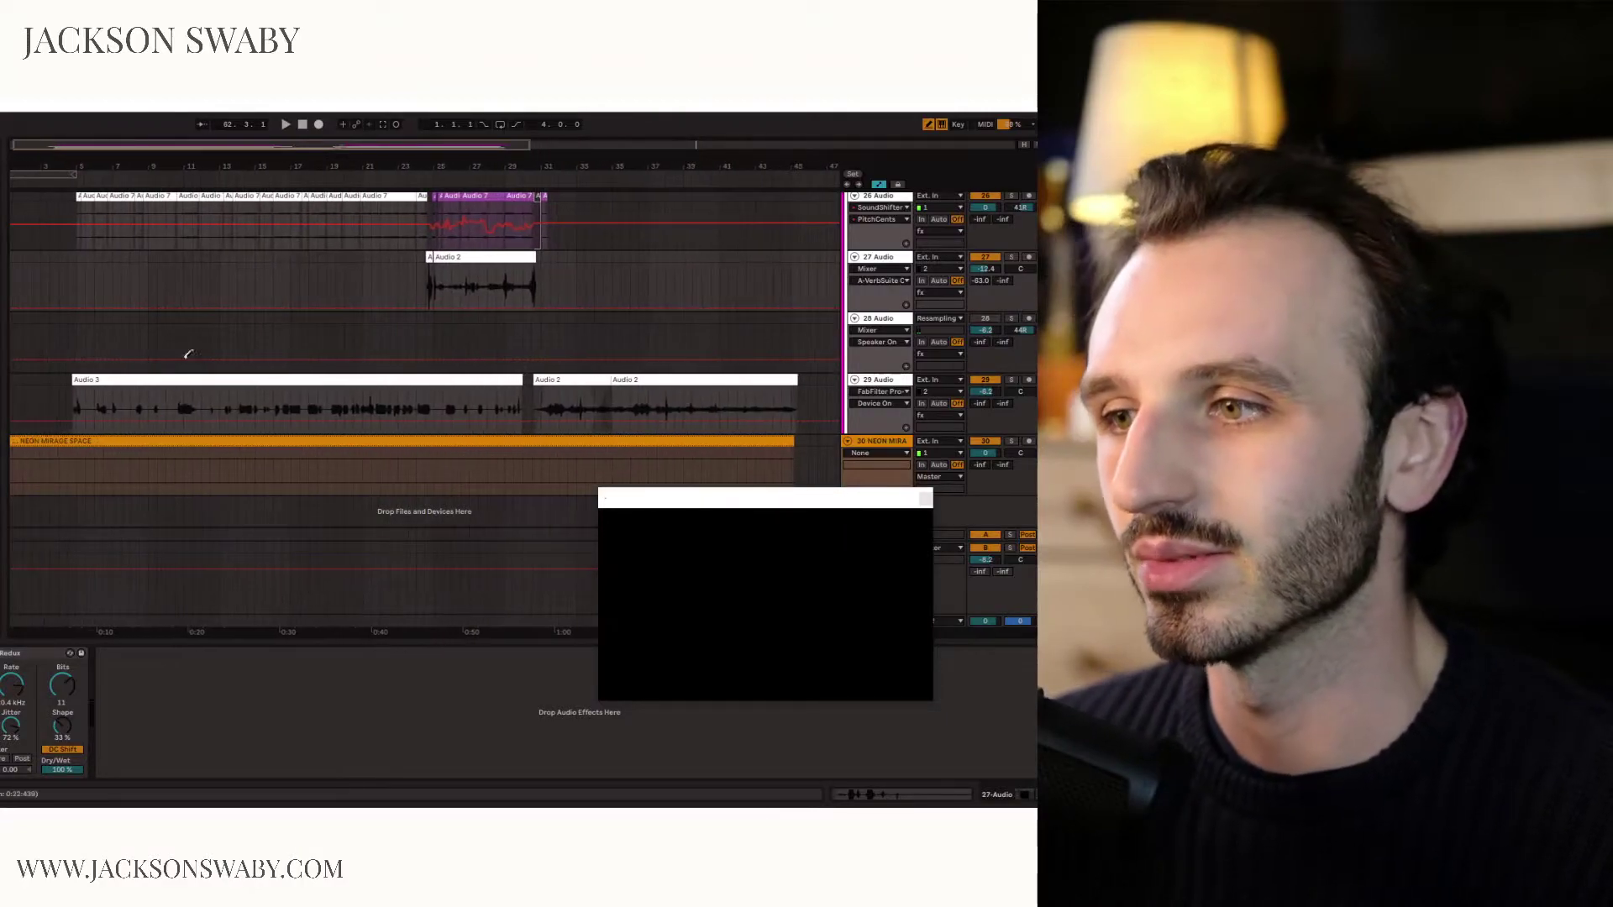
key(b)
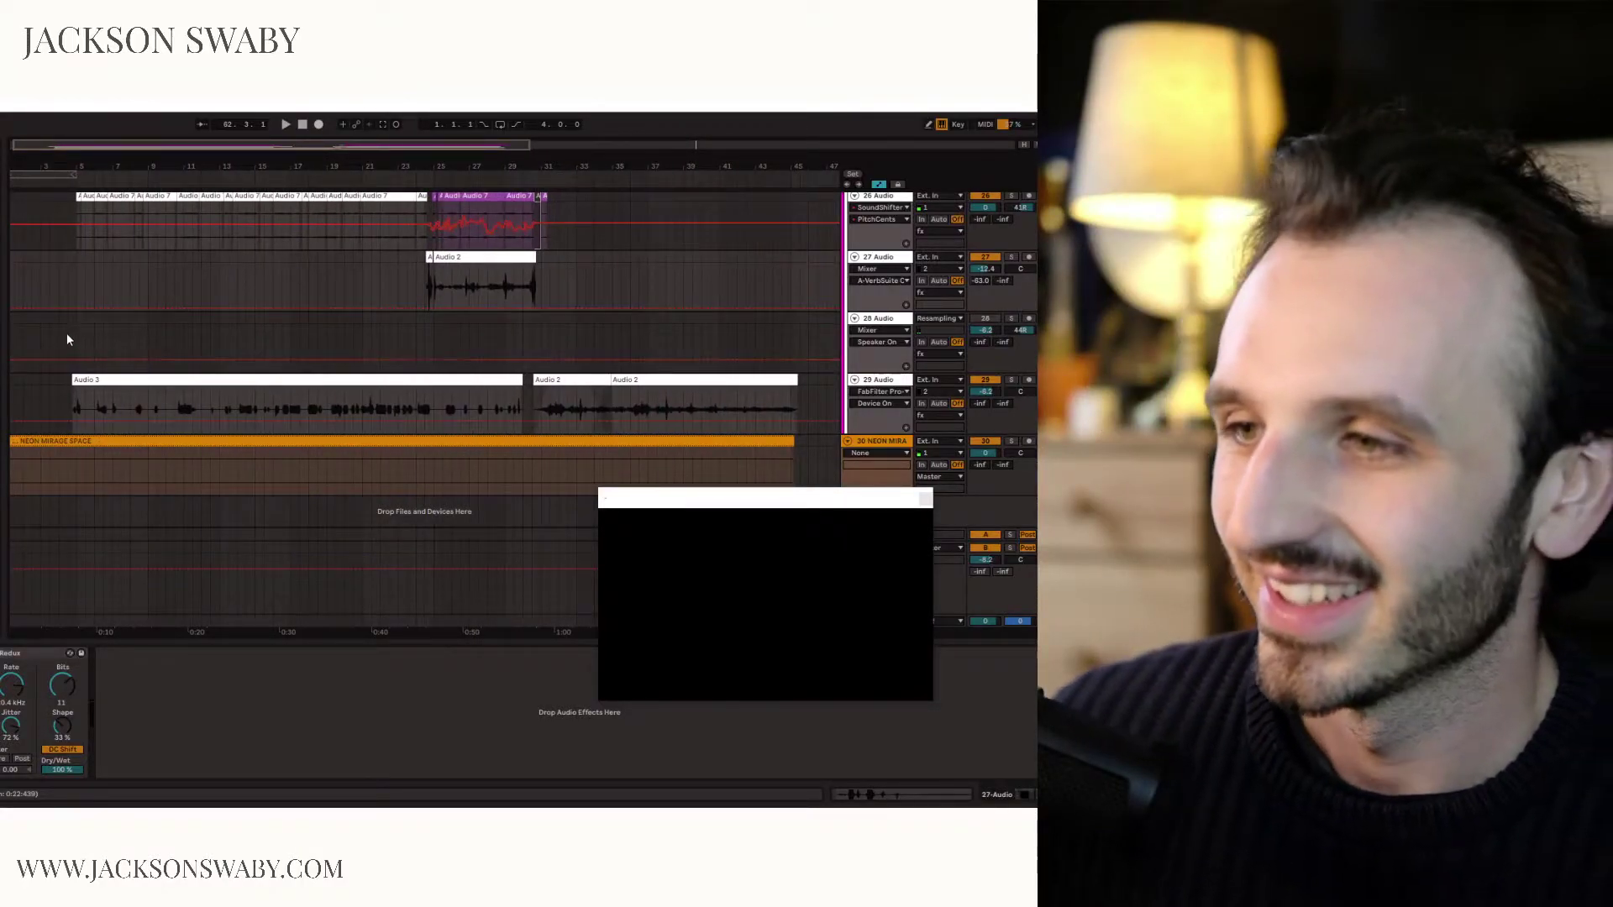
click(68, 338)
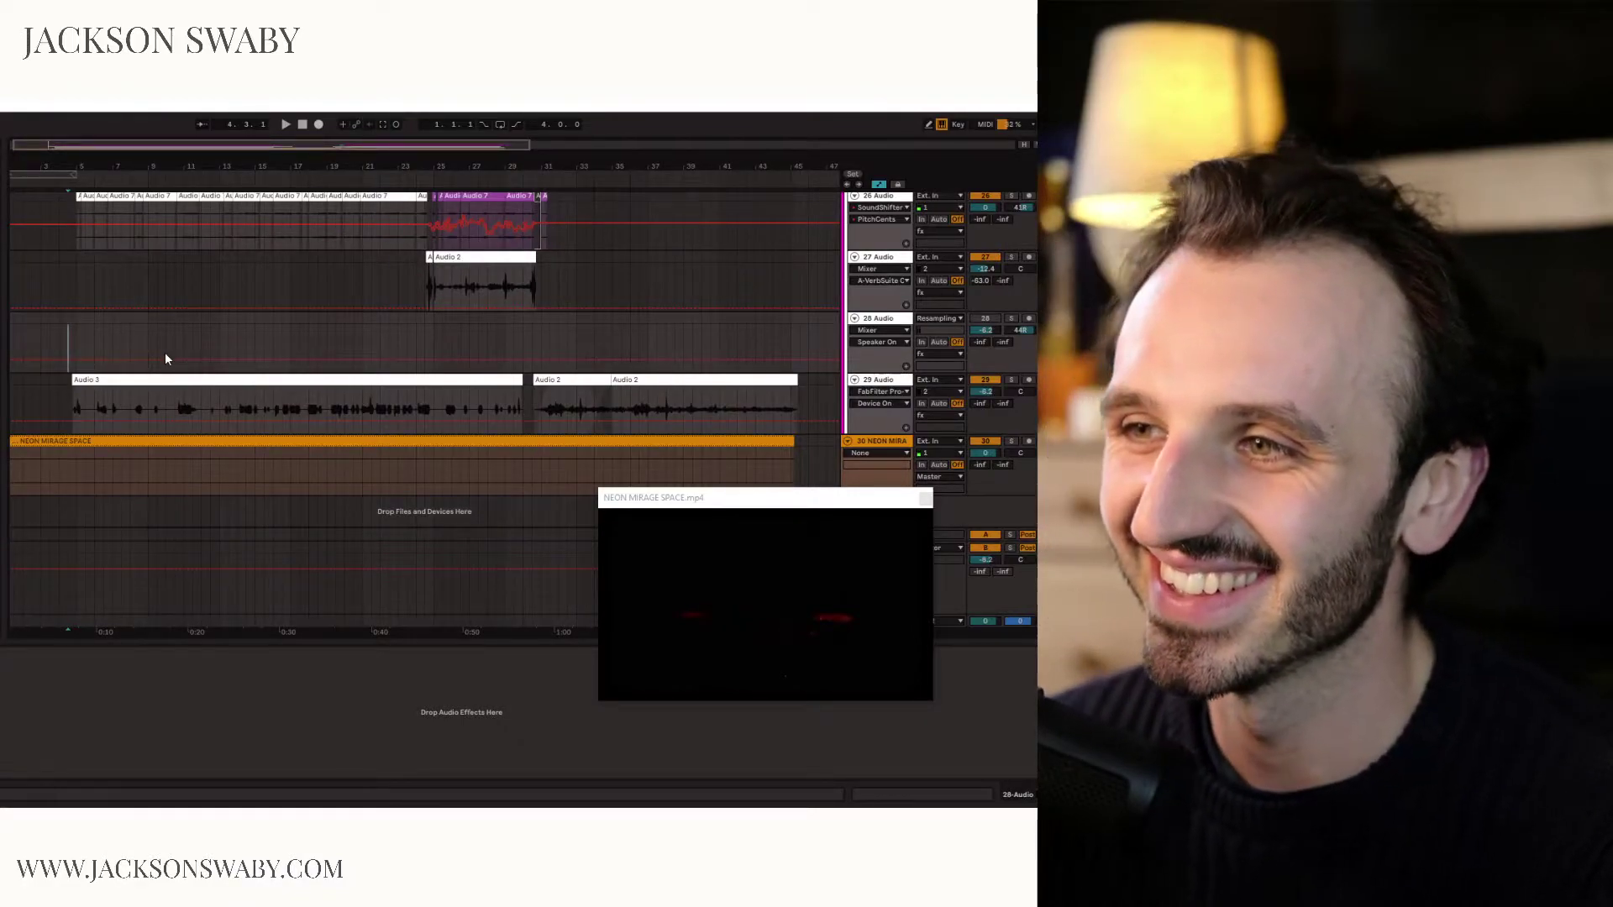
key(space)
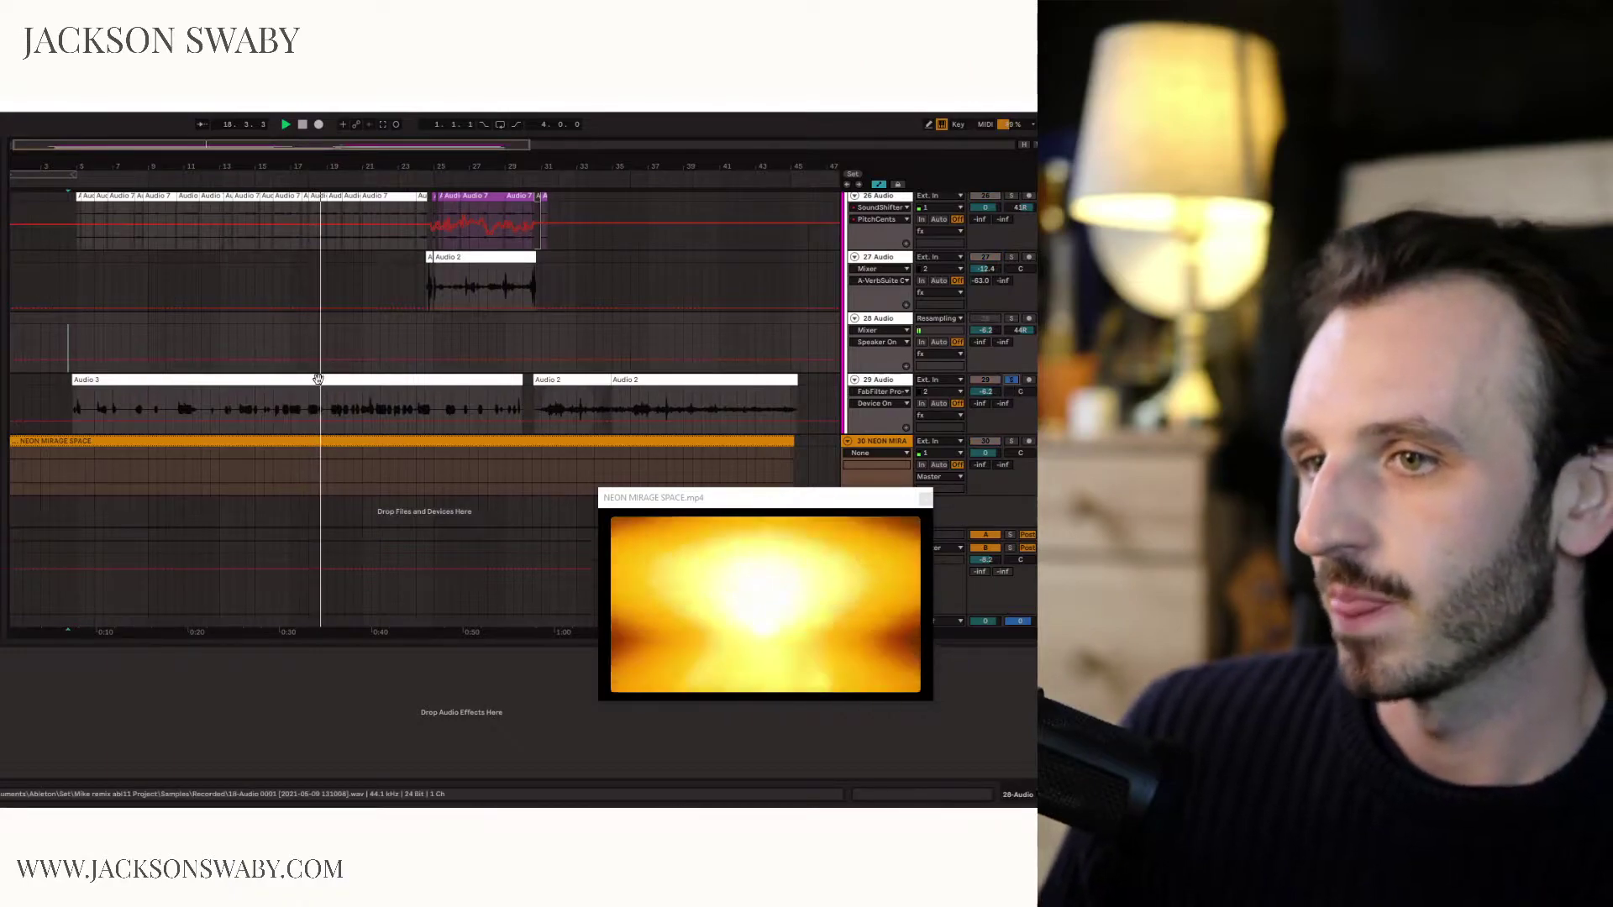
Display the effect chains of the 29 Audio and 25 Audio tracks and audition 25 Audio from bar 5.
click(318, 379)
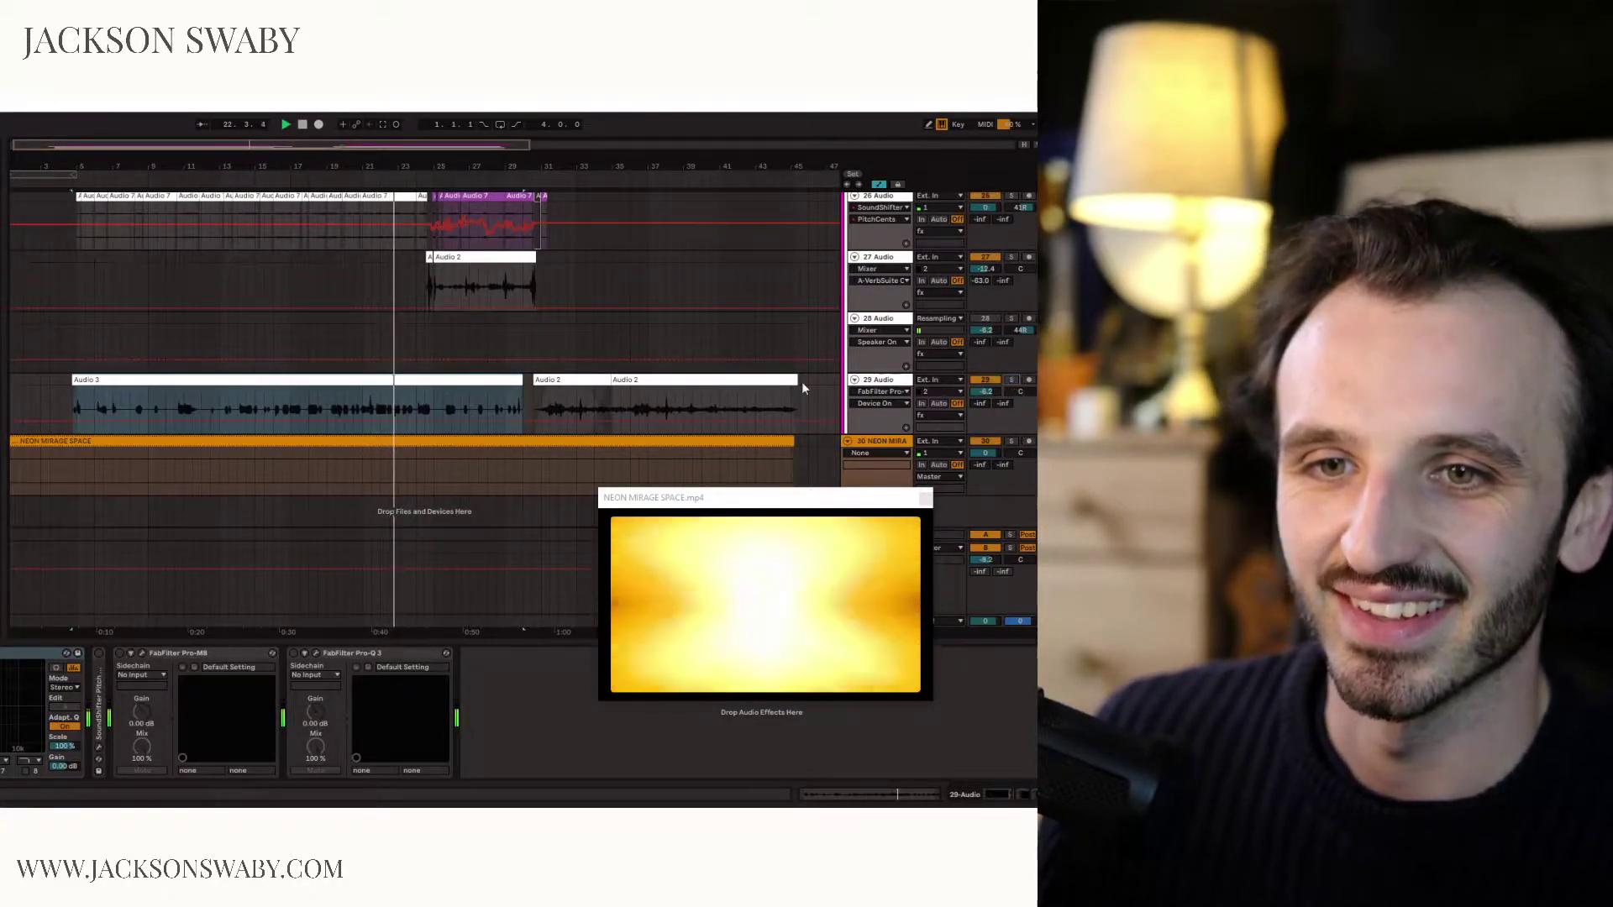
scroll(363, 393, up, 2)
scroll(461, 385, up, 2)
click(348, 273)
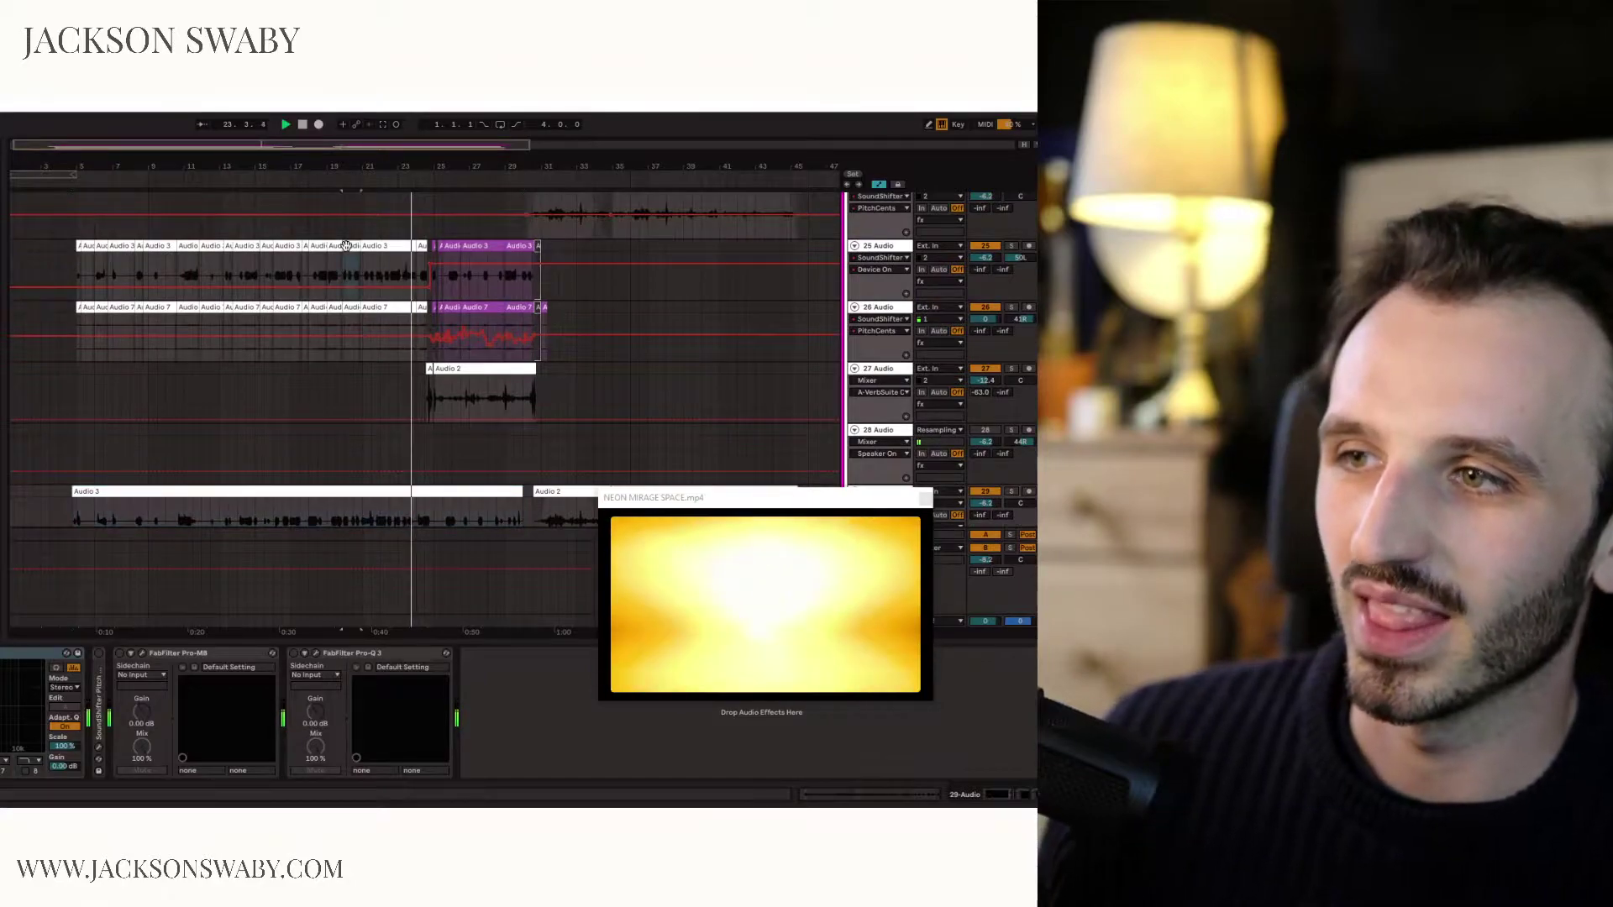
key(space)
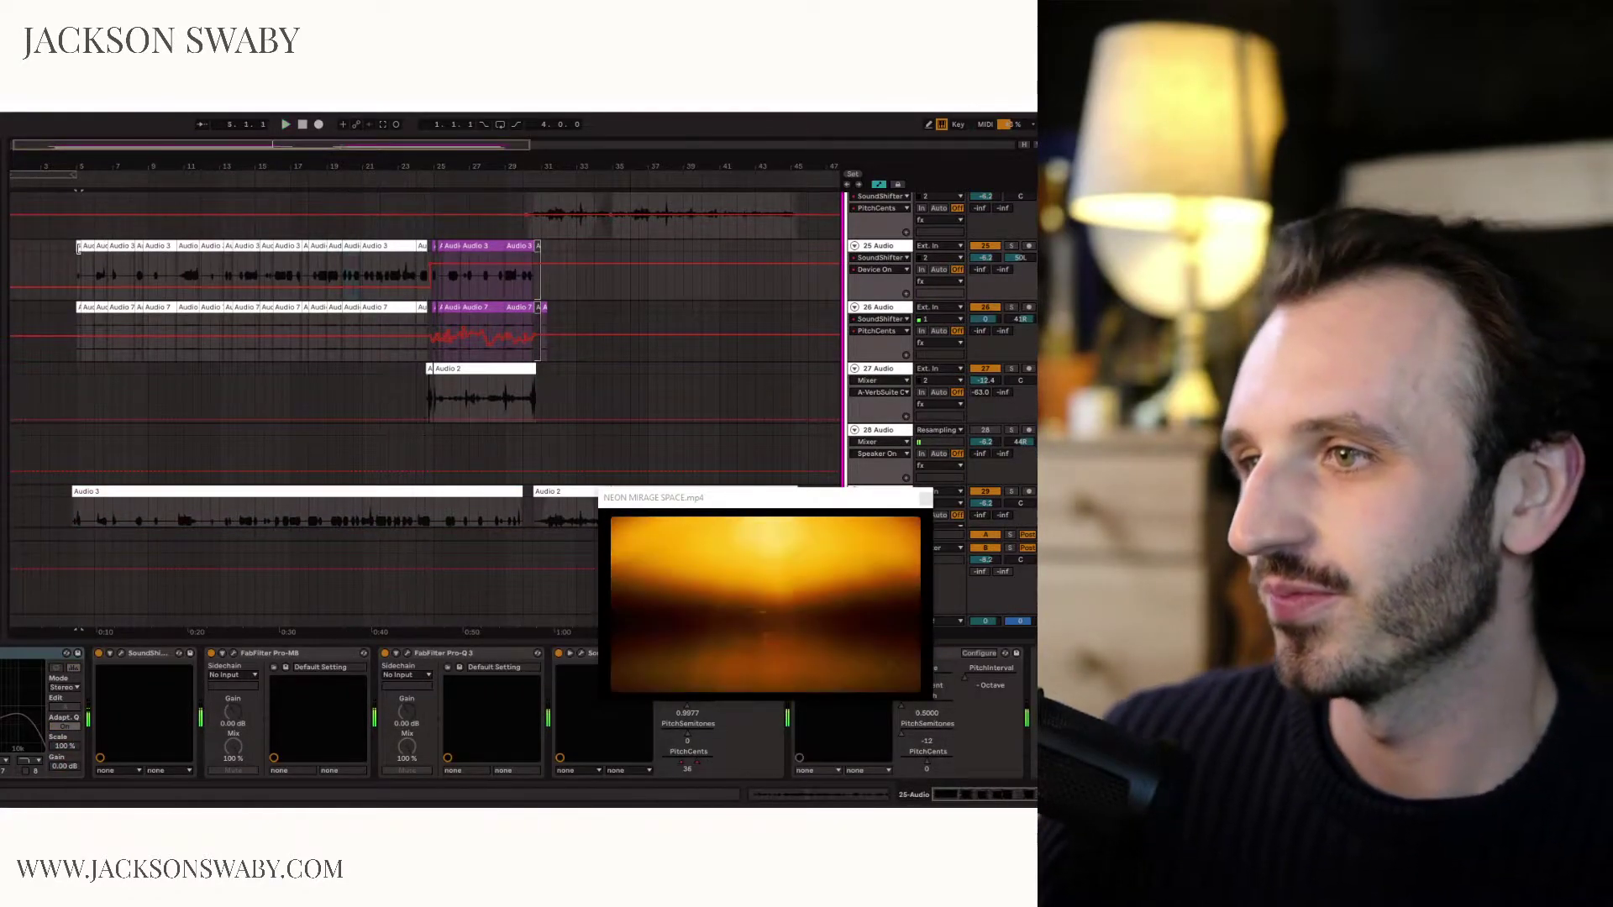
key(space)
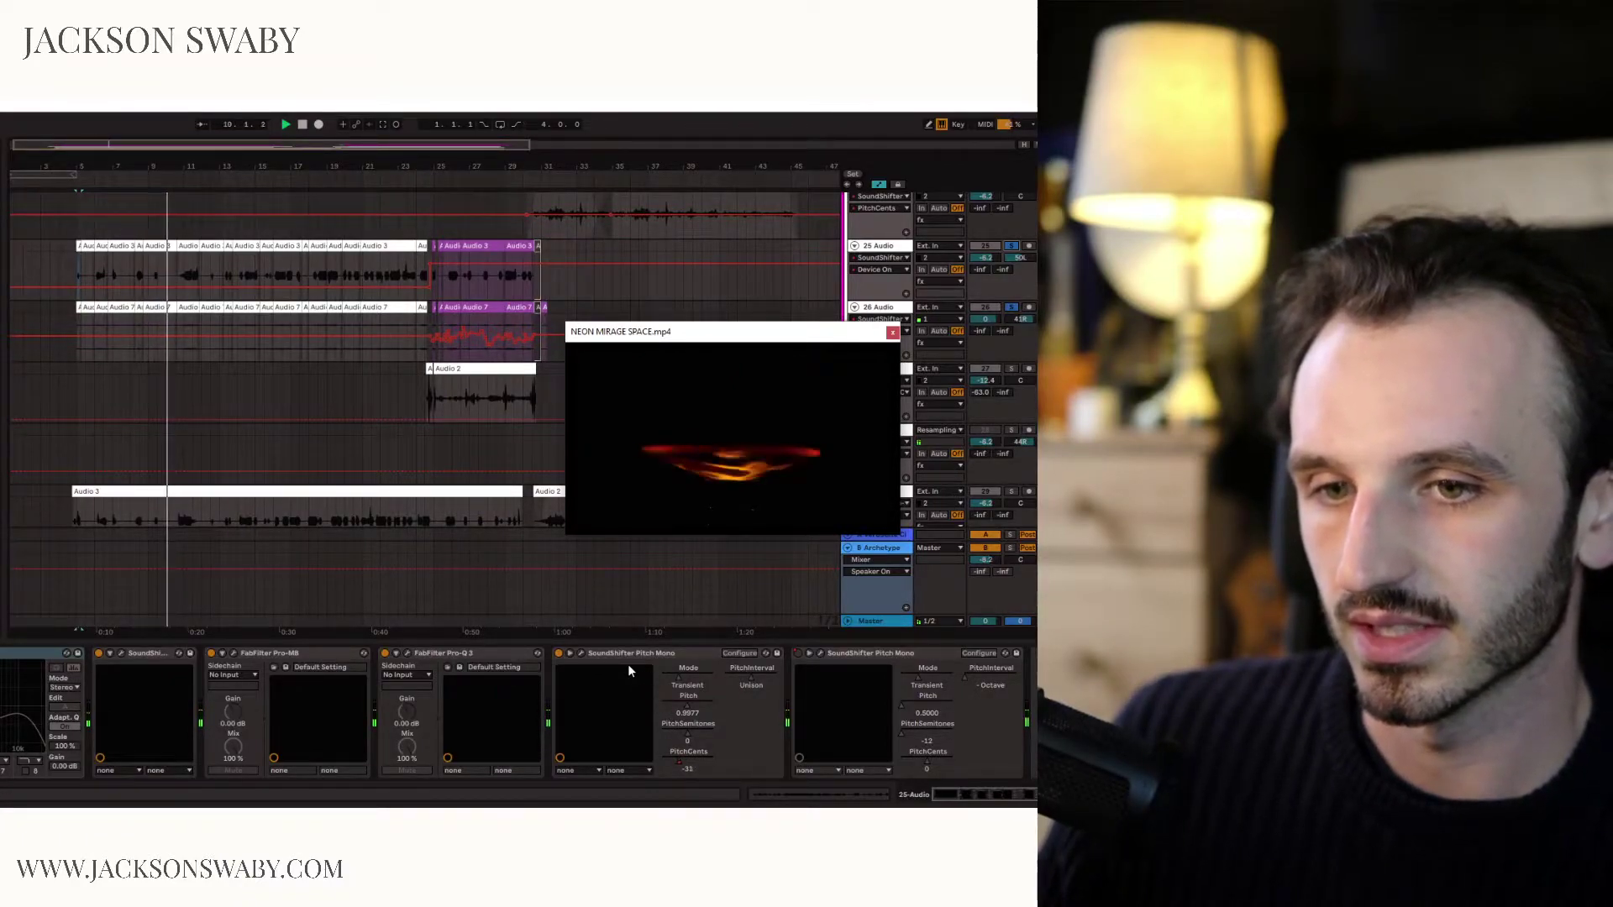
Display the PitchCents automation of the first SoundShifter Pitch Mono on 25 Audio and select the 26 Audio track.
right_click(680, 760)
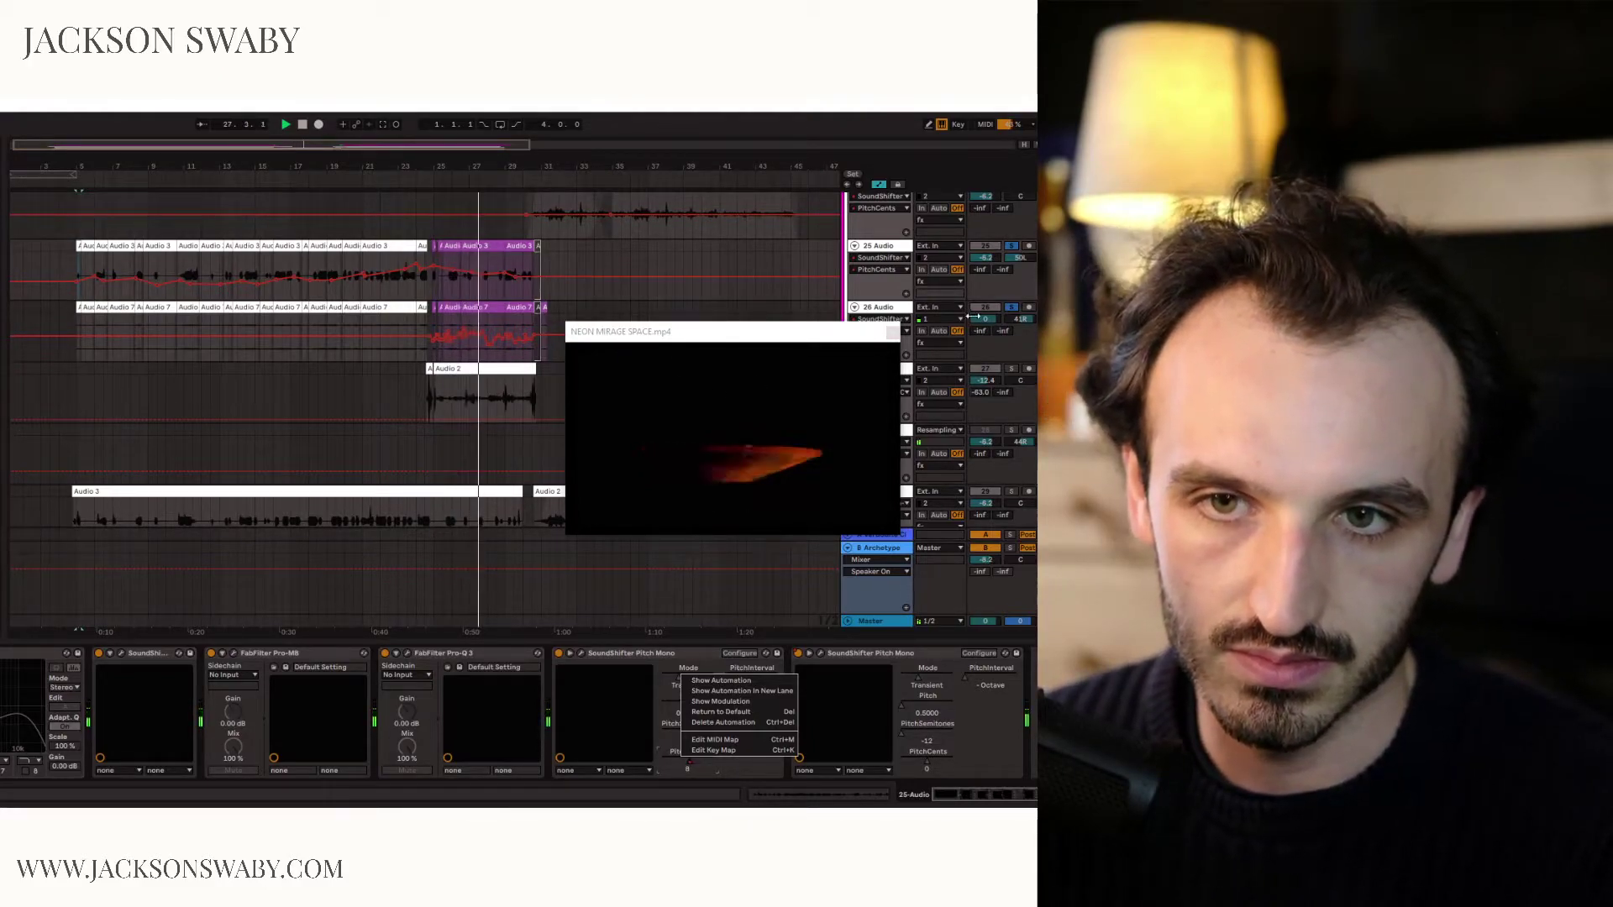
key(Escape)
click(892, 313)
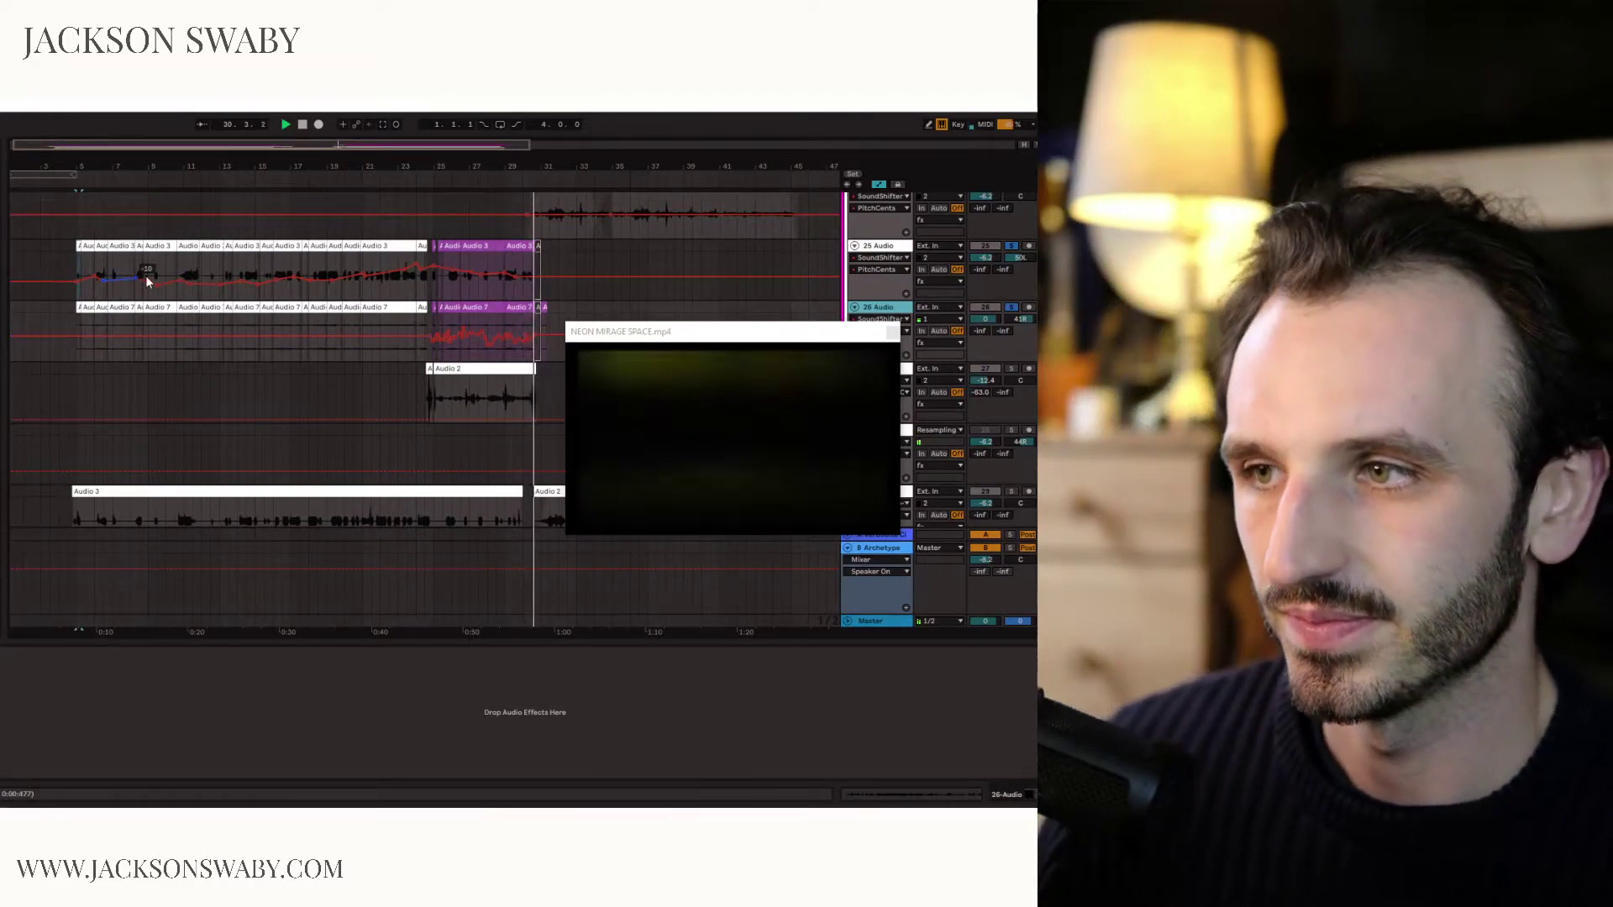
Examine the 25 Audio effects again and the EQ Eight, Vinyl Distortion and Auto Pan devices on the 22 Audio track.
scroll(504, 345, up, 1)
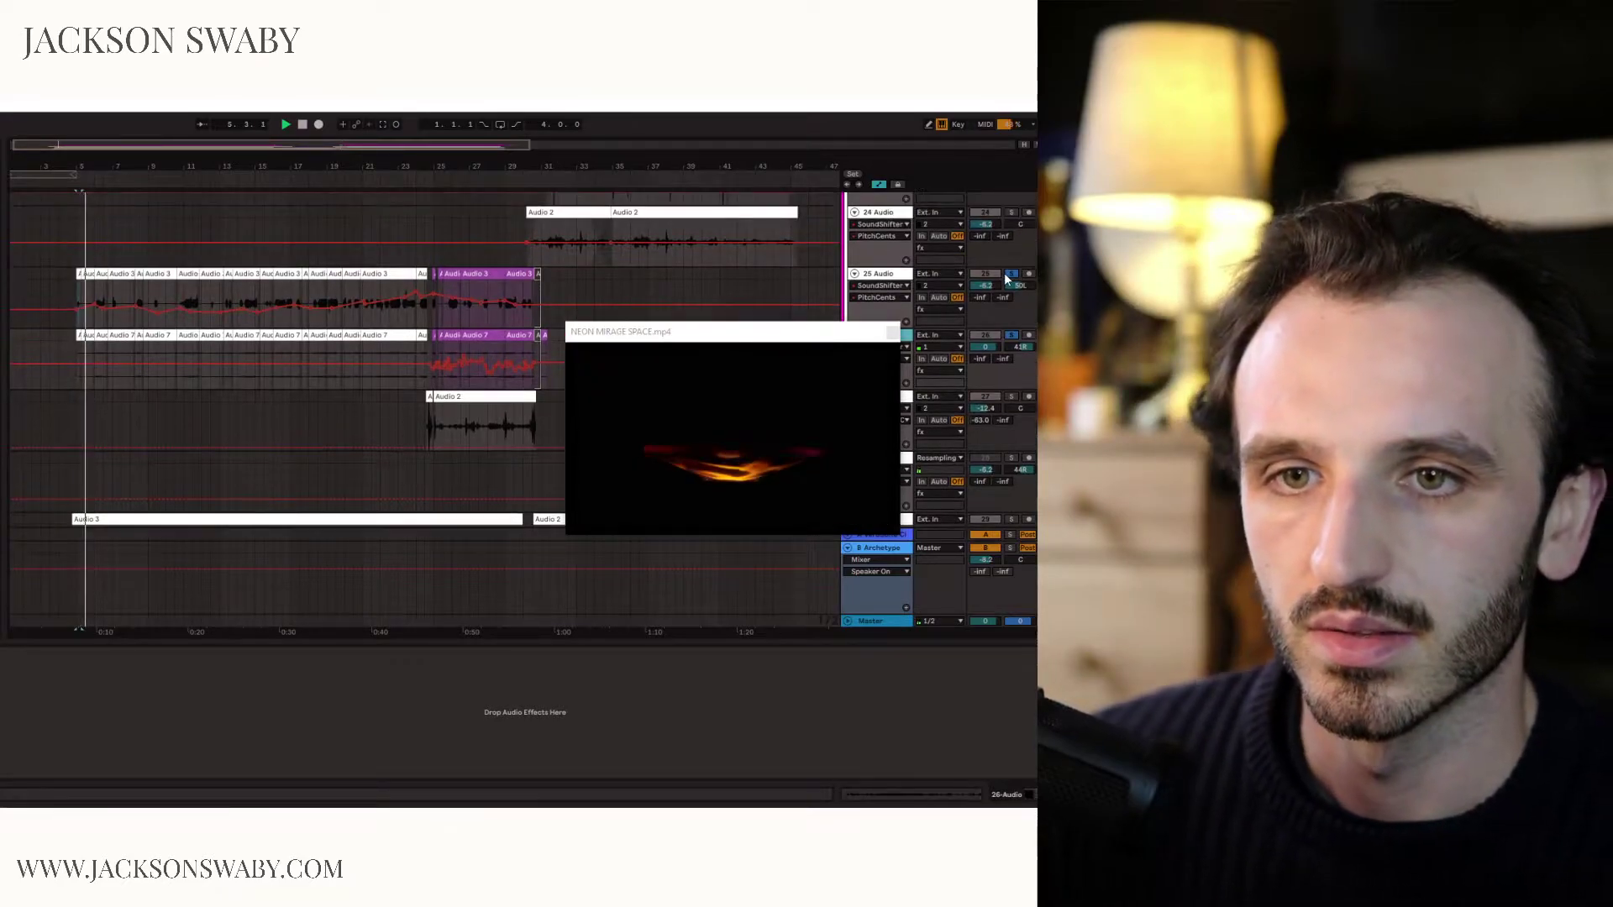
scroll(421, 320, up, 8)
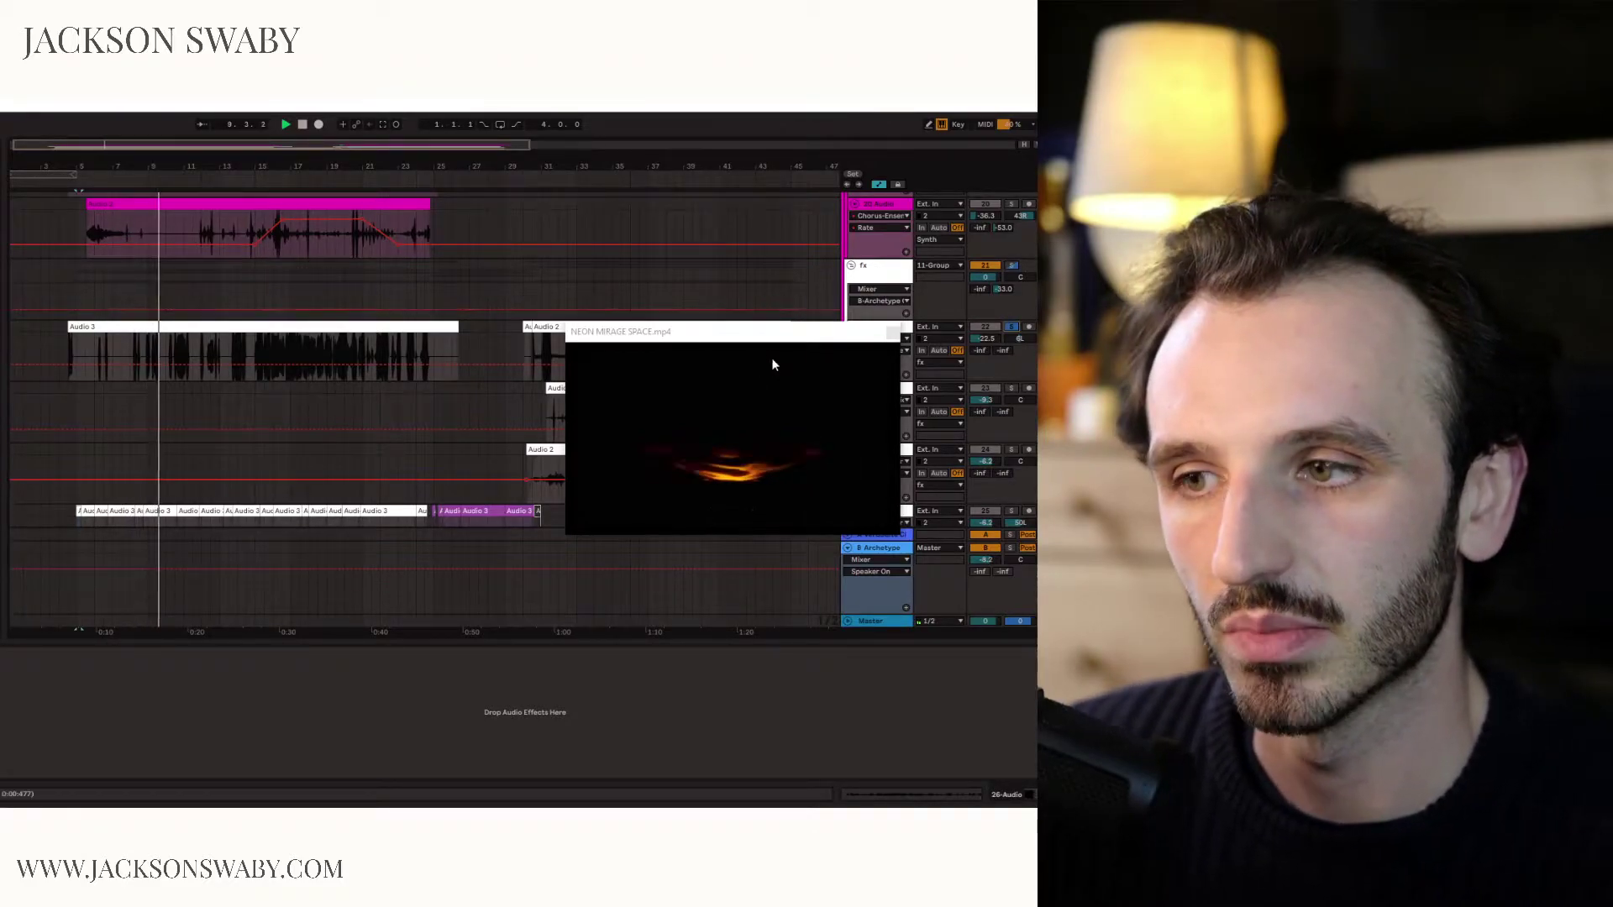
scroll(259, 306, down, 4)
click(188, 430)
scroll(188, 430, up, 3)
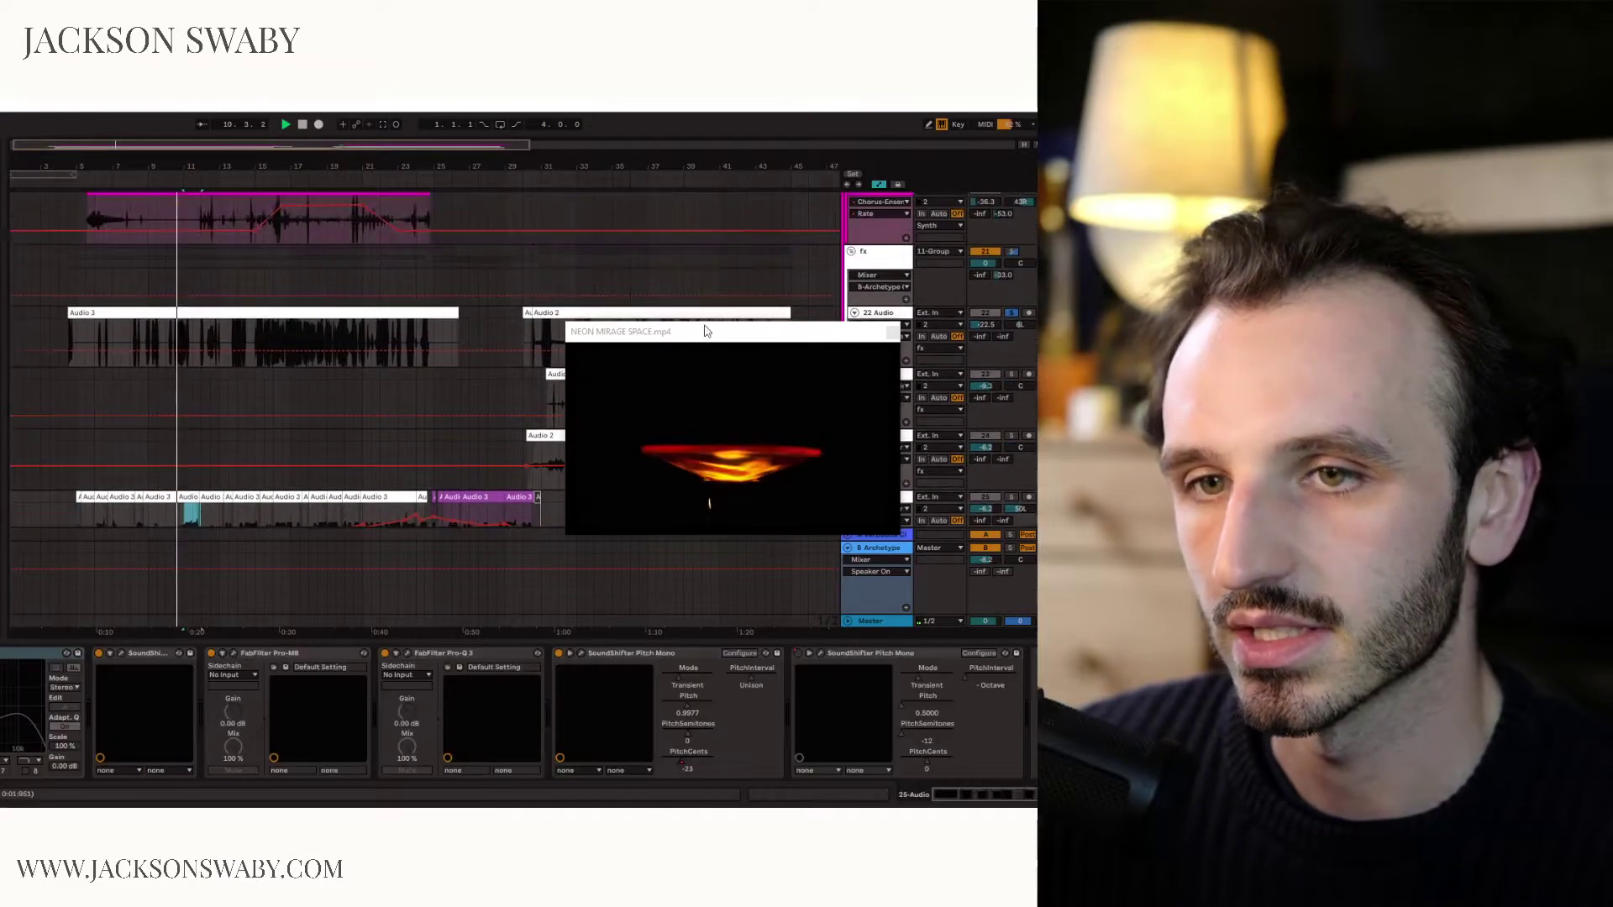
click(191, 331)
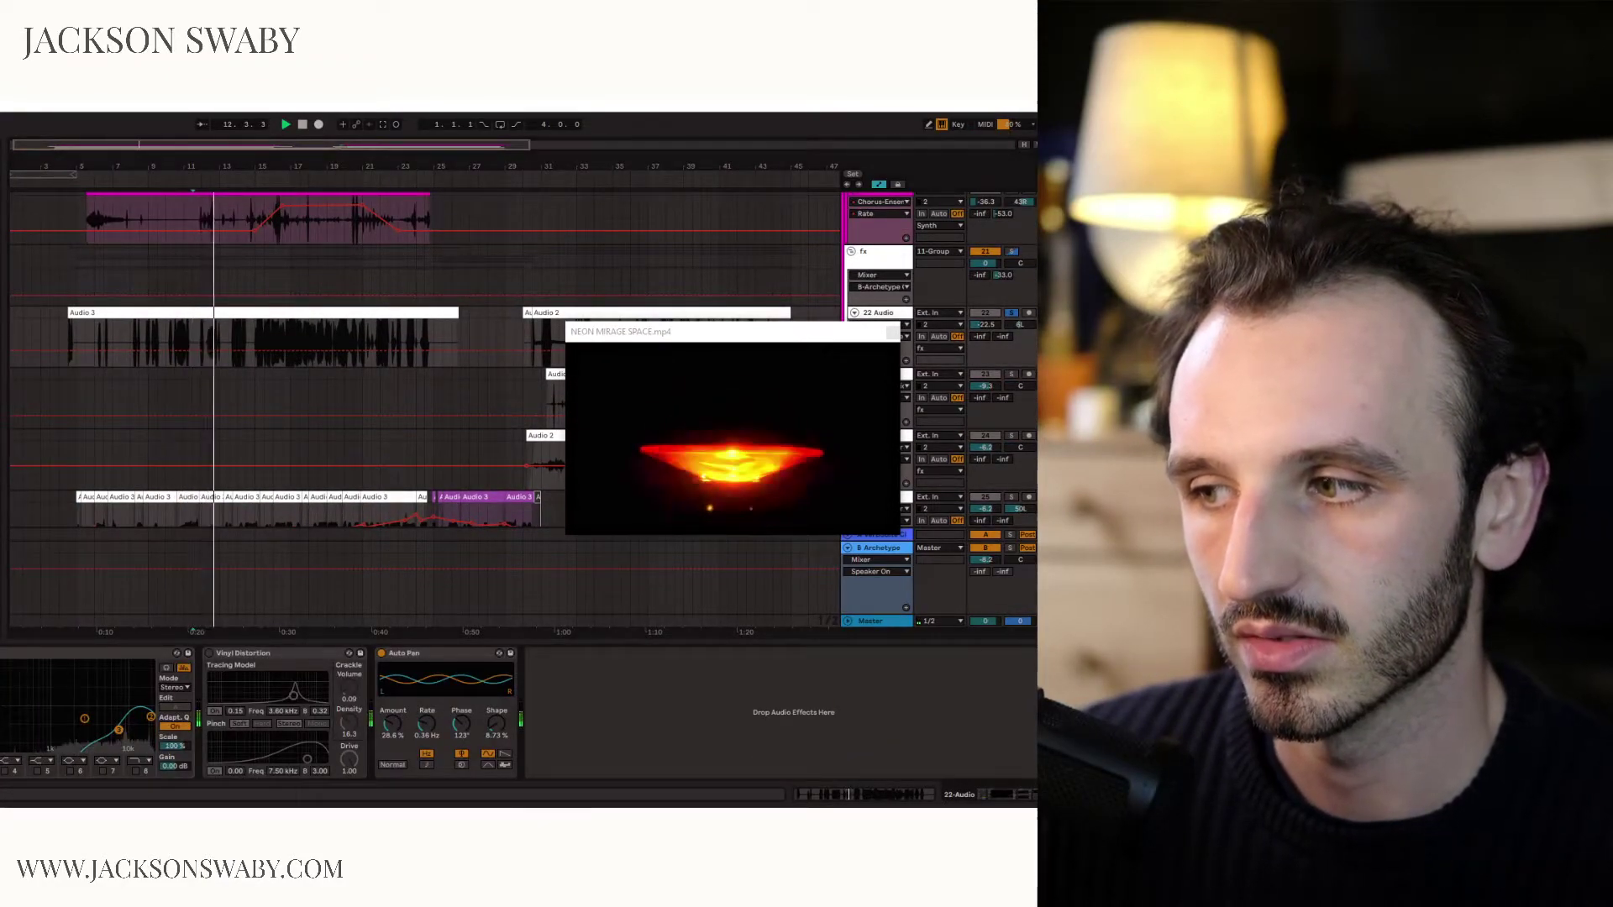
scroll(361, 713, left, 3)
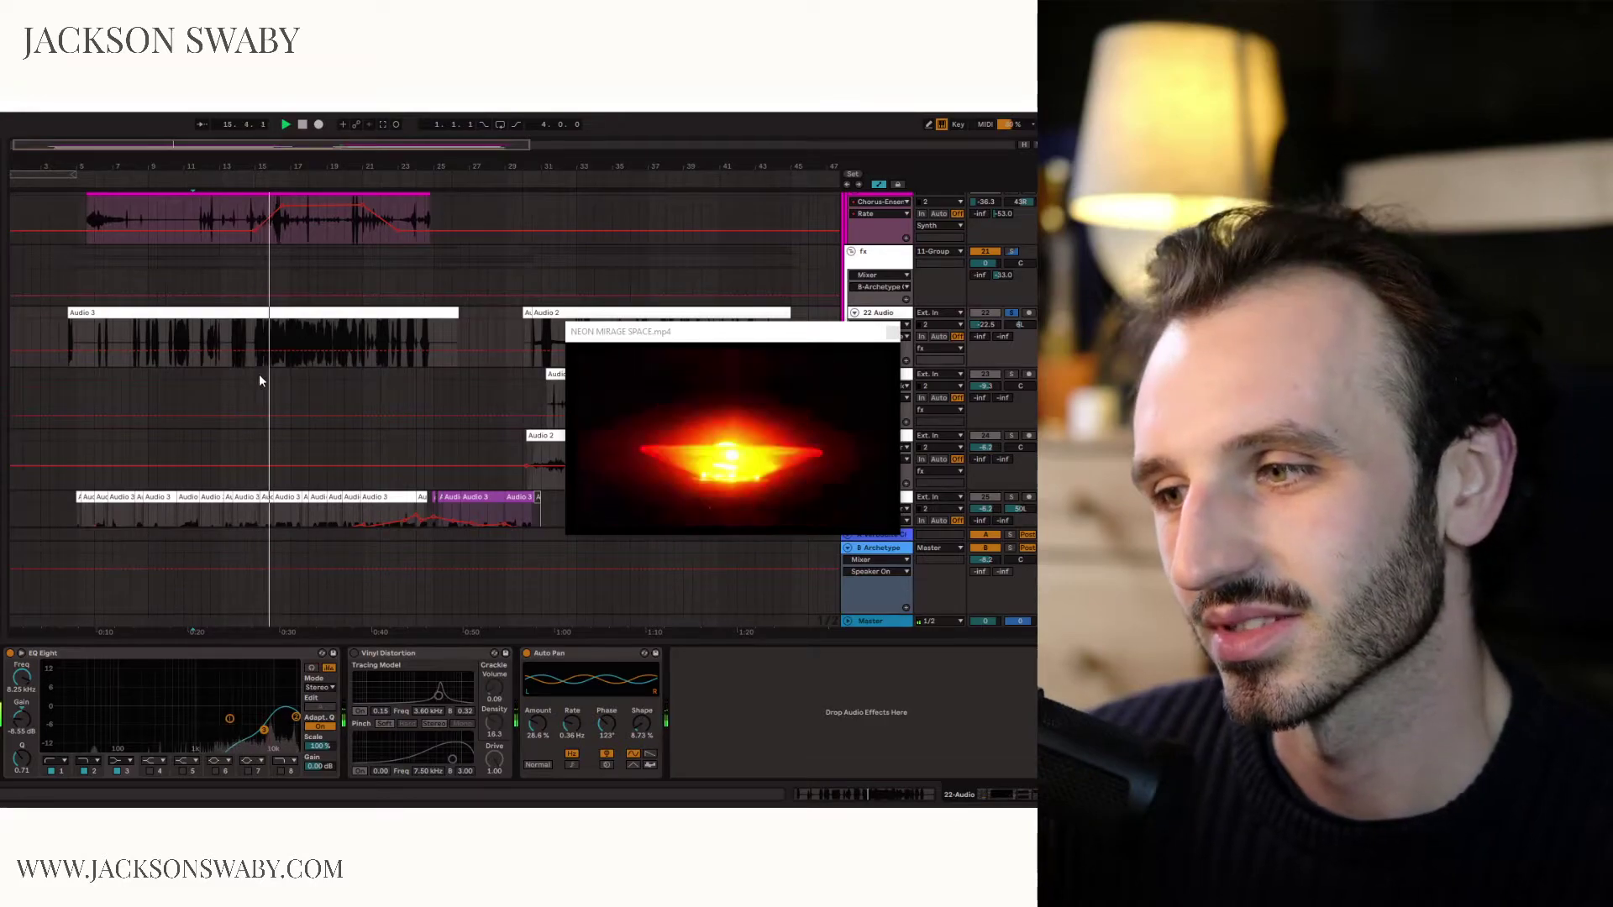
Play 22 Audio from bar 17 and compare its sound with EQ Eight switched off and on.
click(299, 335)
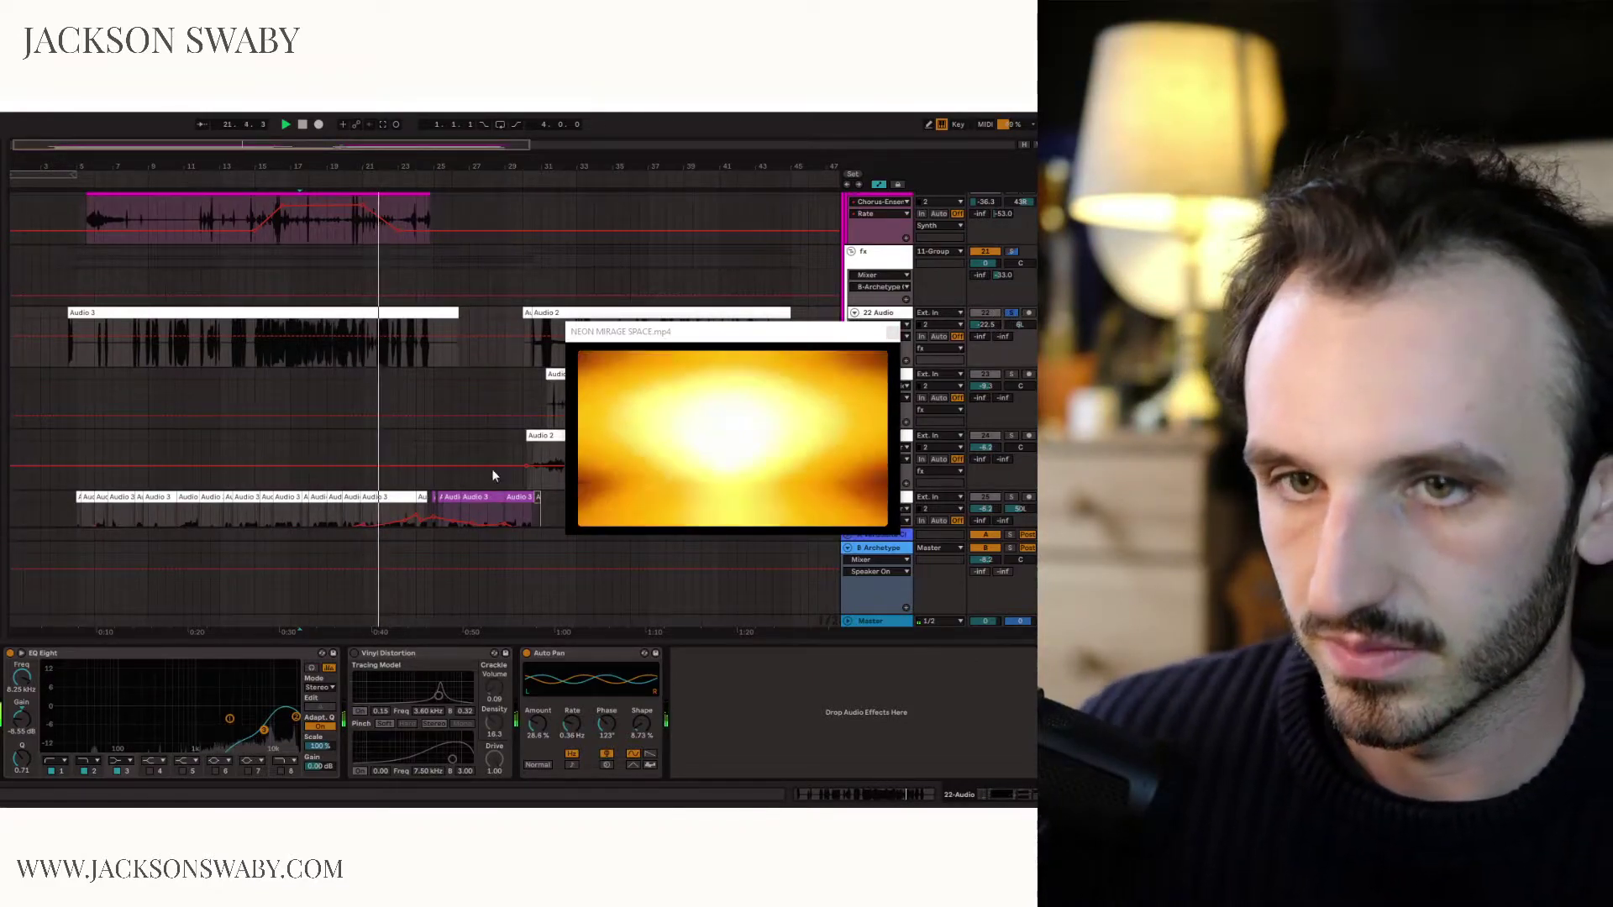
click(11, 653)
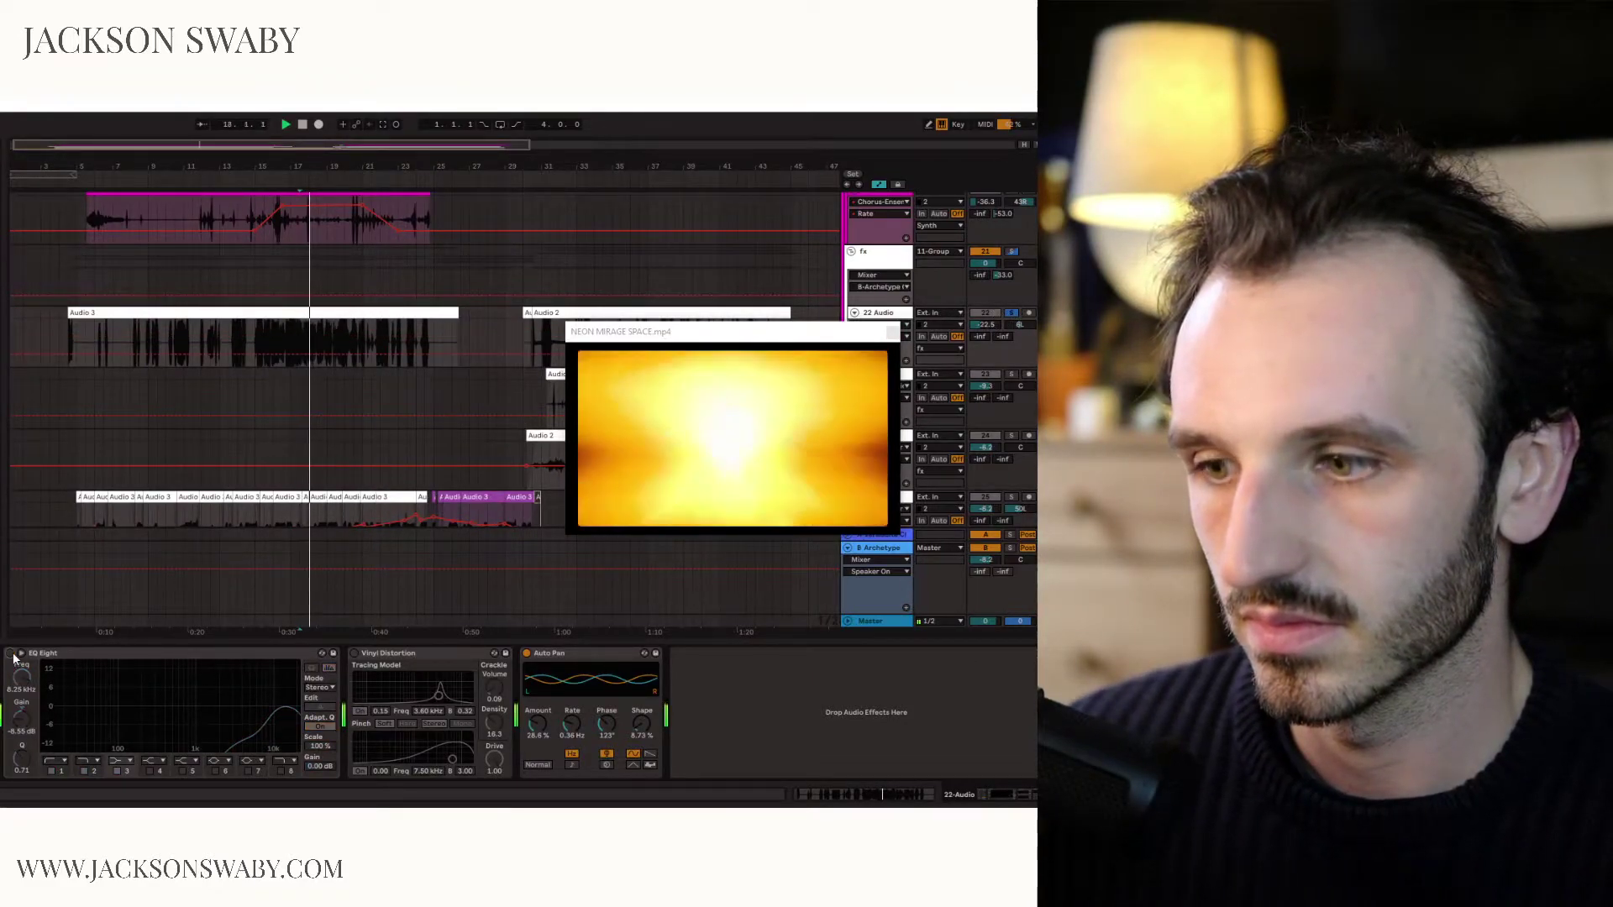
click(11, 654)
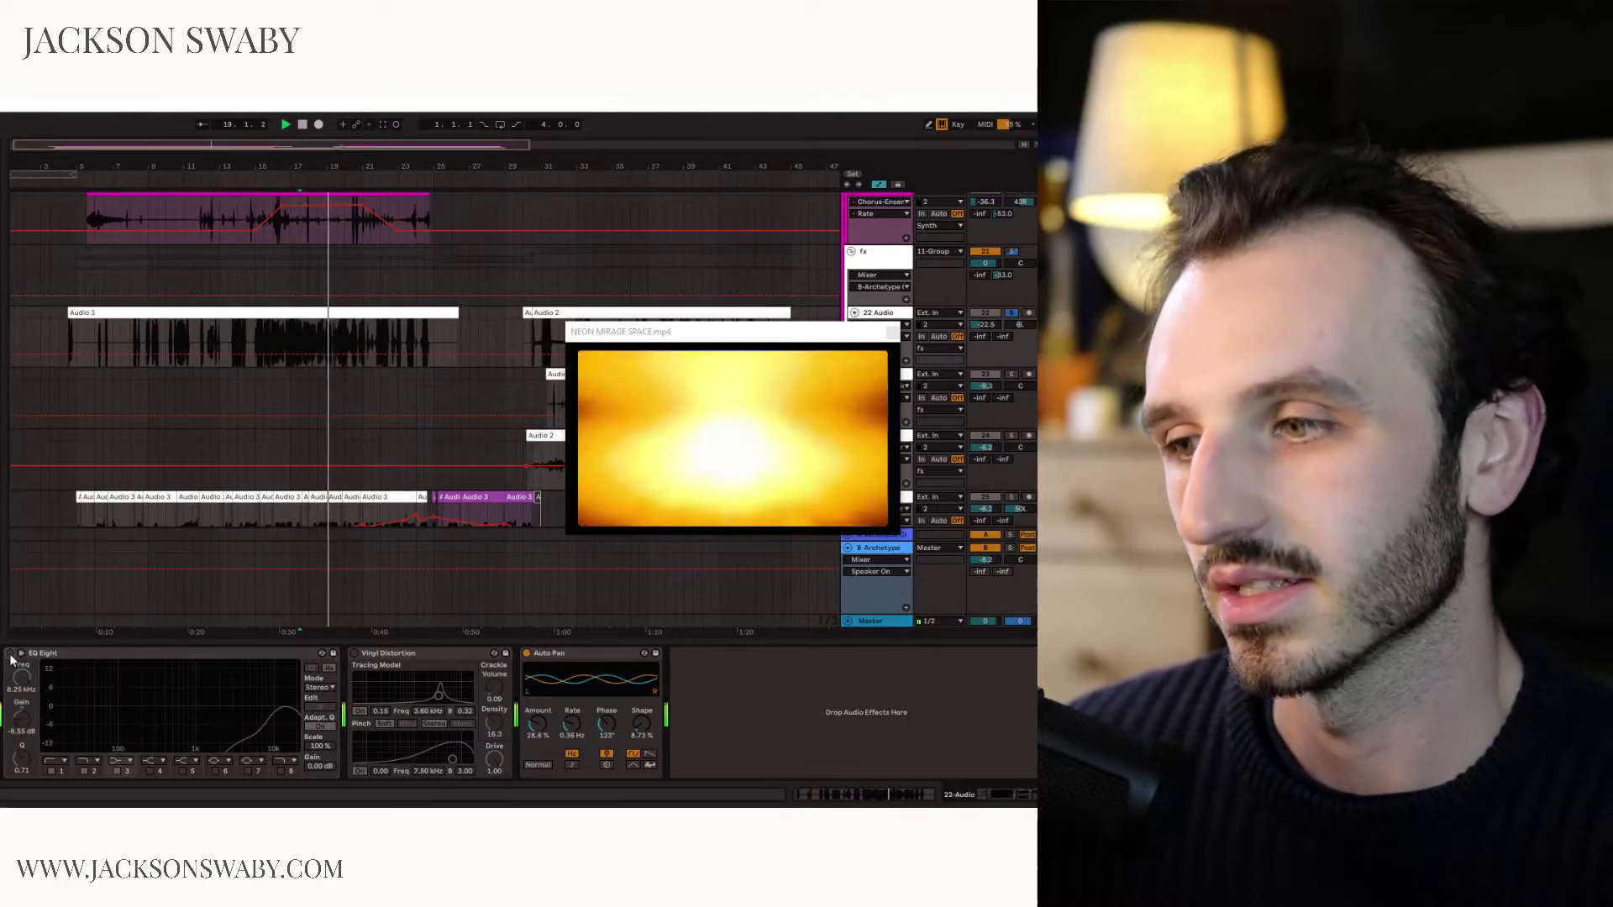
Audition the pink synth tracks 19 Audio and 20 Audio from about bar 5 and stop playback.
scroll(1017, 293, up, 3)
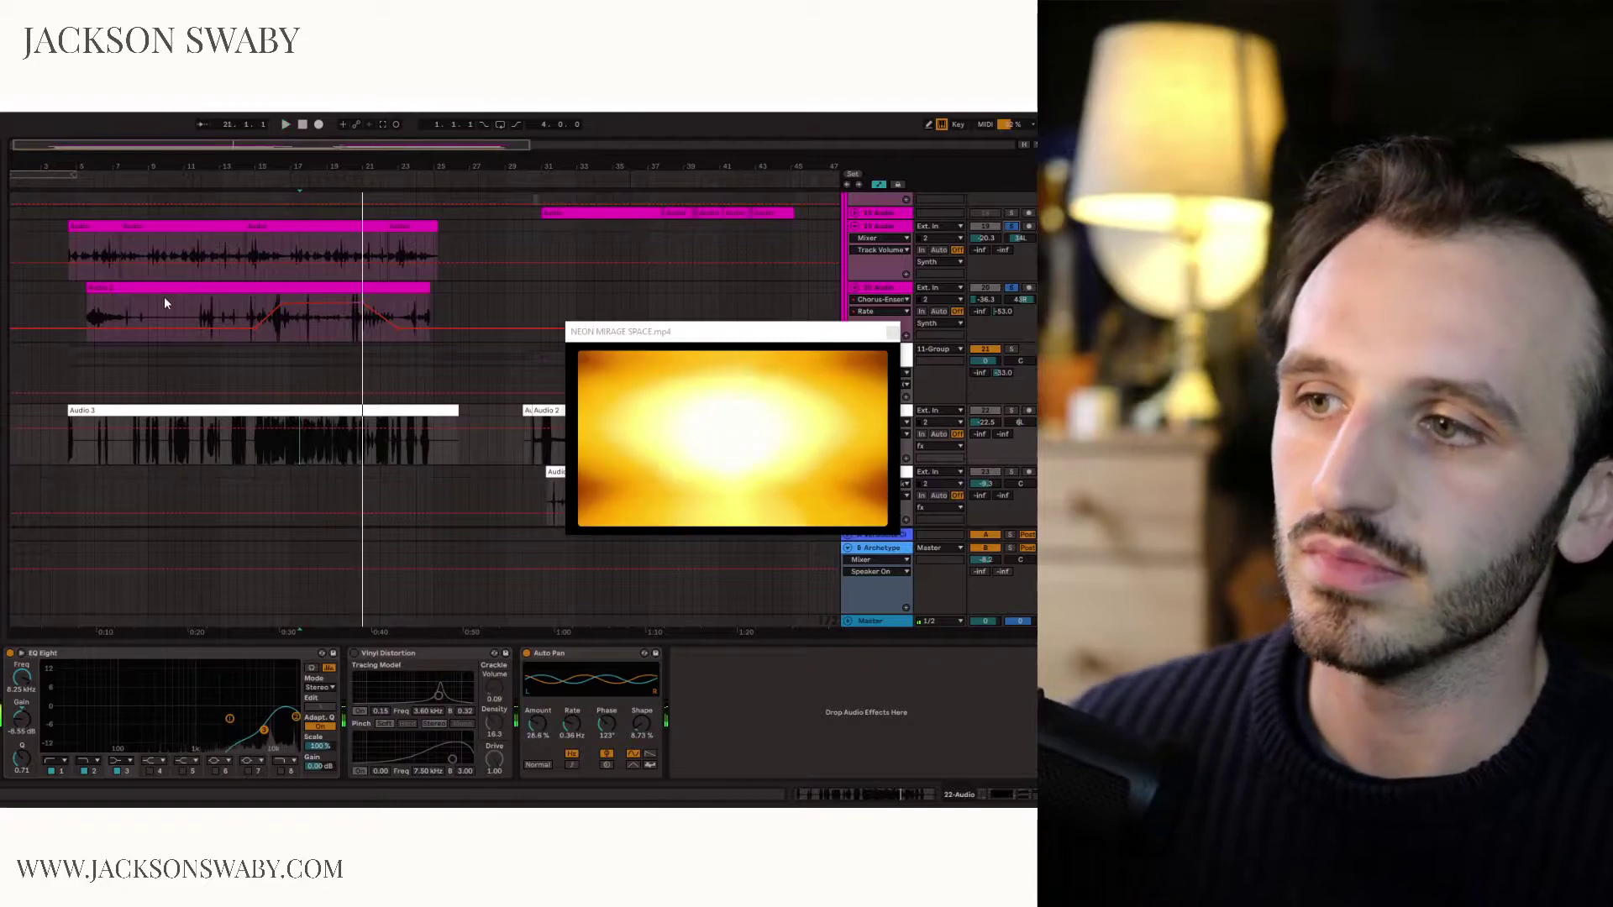
click(87, 243)
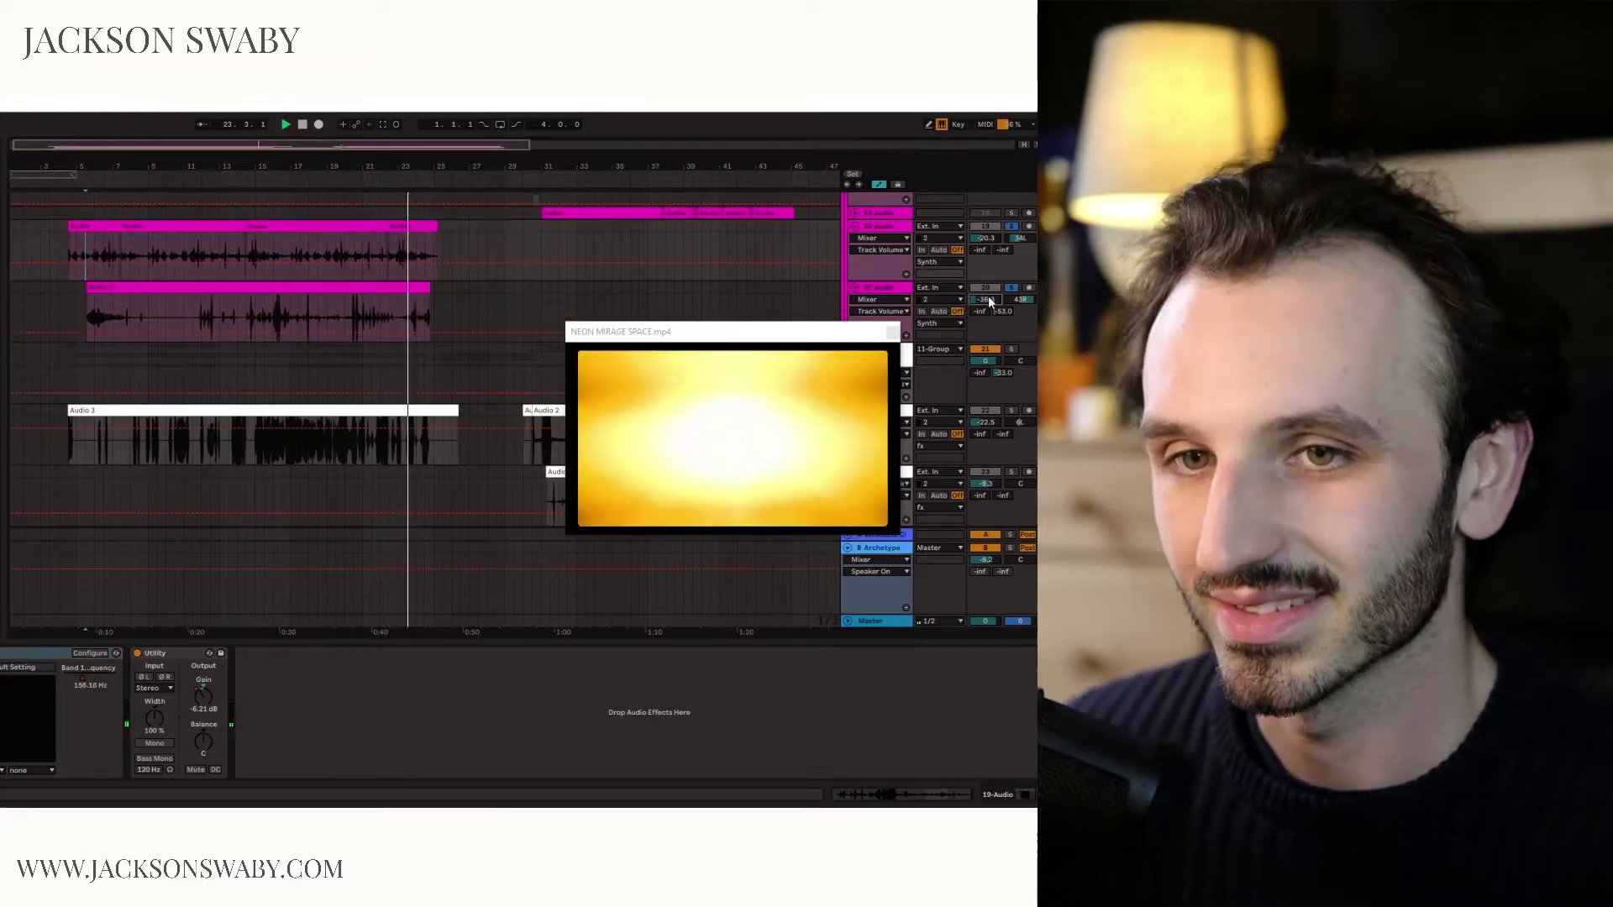
scroll(393, 384, up, 2)
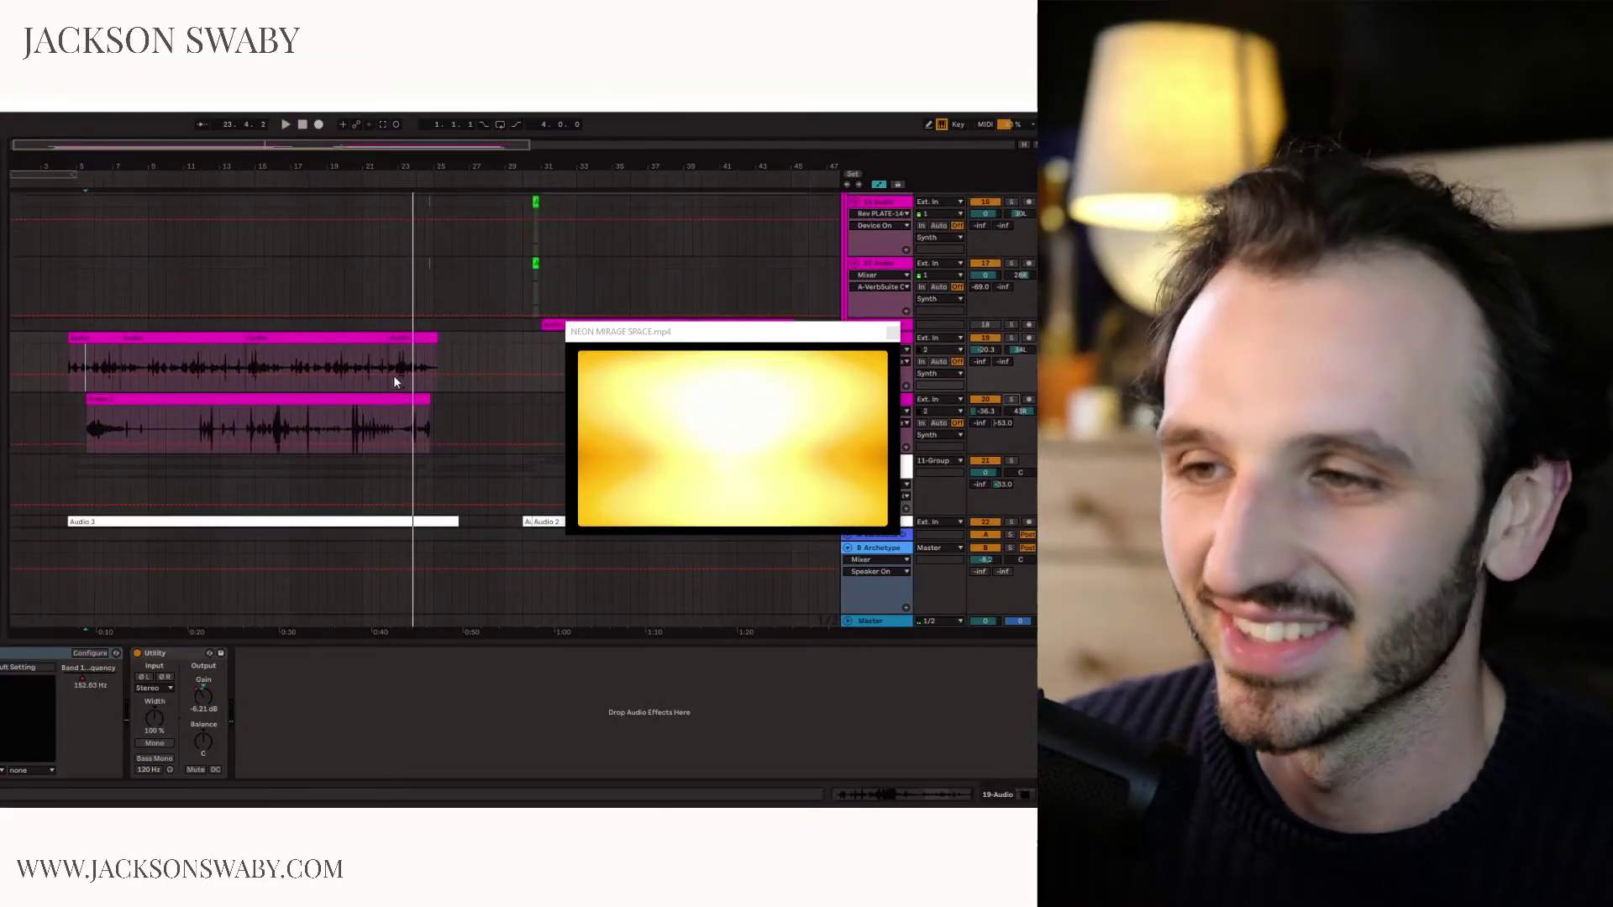
key(space)
Display the device chains of the 20 Audio, 22 Audio and 23 Audio tracks in turn.
click(452, 415)
scroll(445, 478, down, 2)
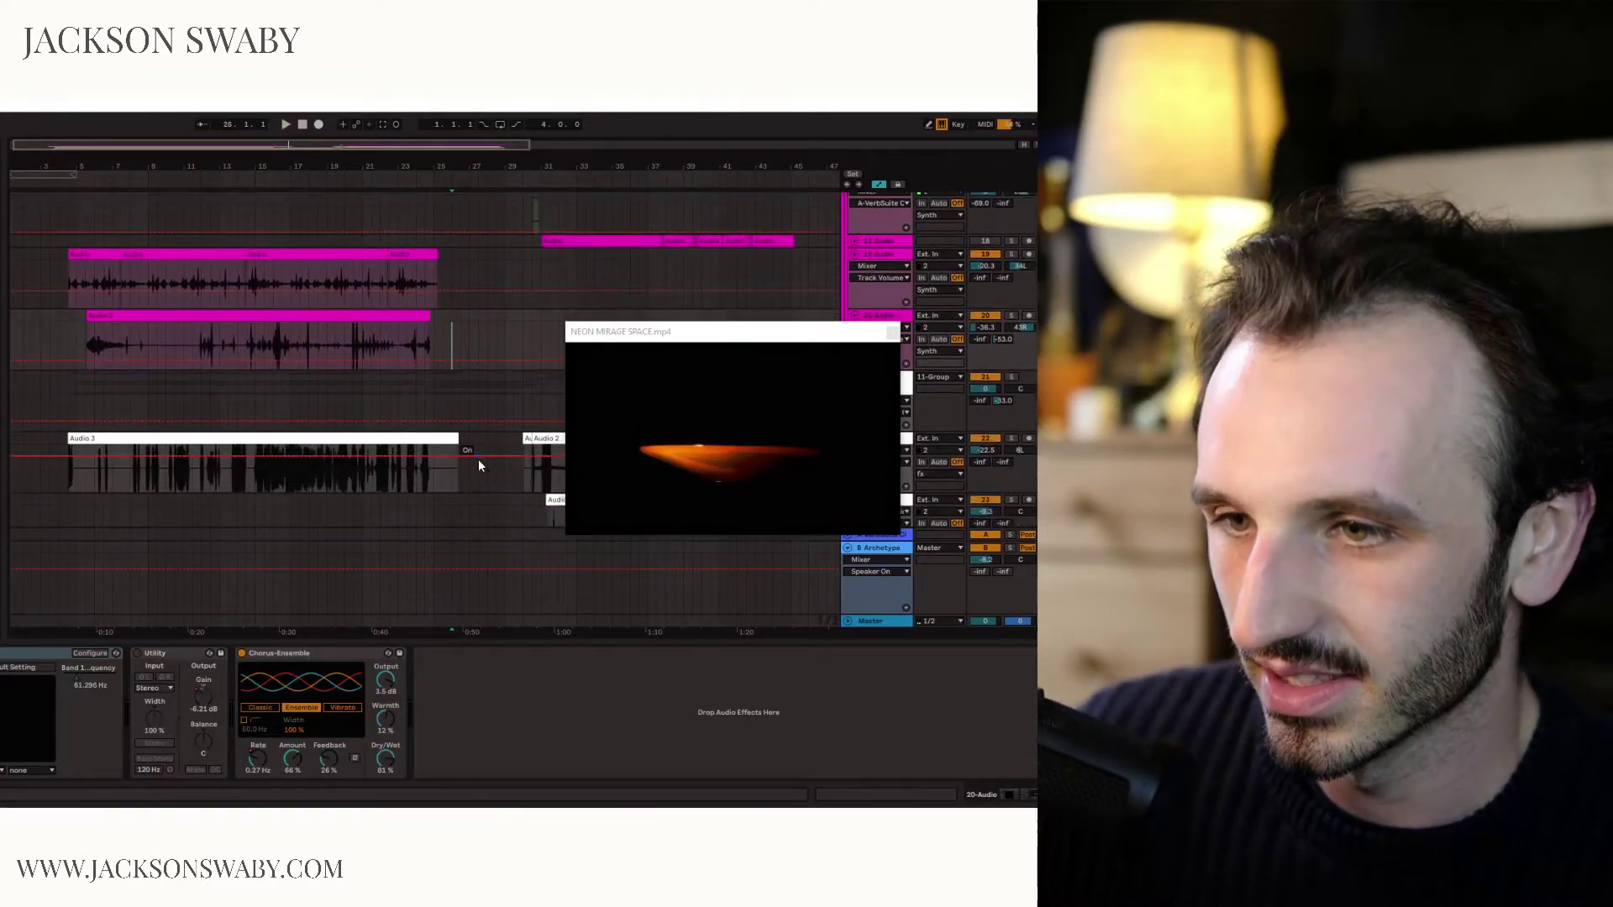
click(477, 461)
scroll(472, 483, down, 1)
click(389, 462)
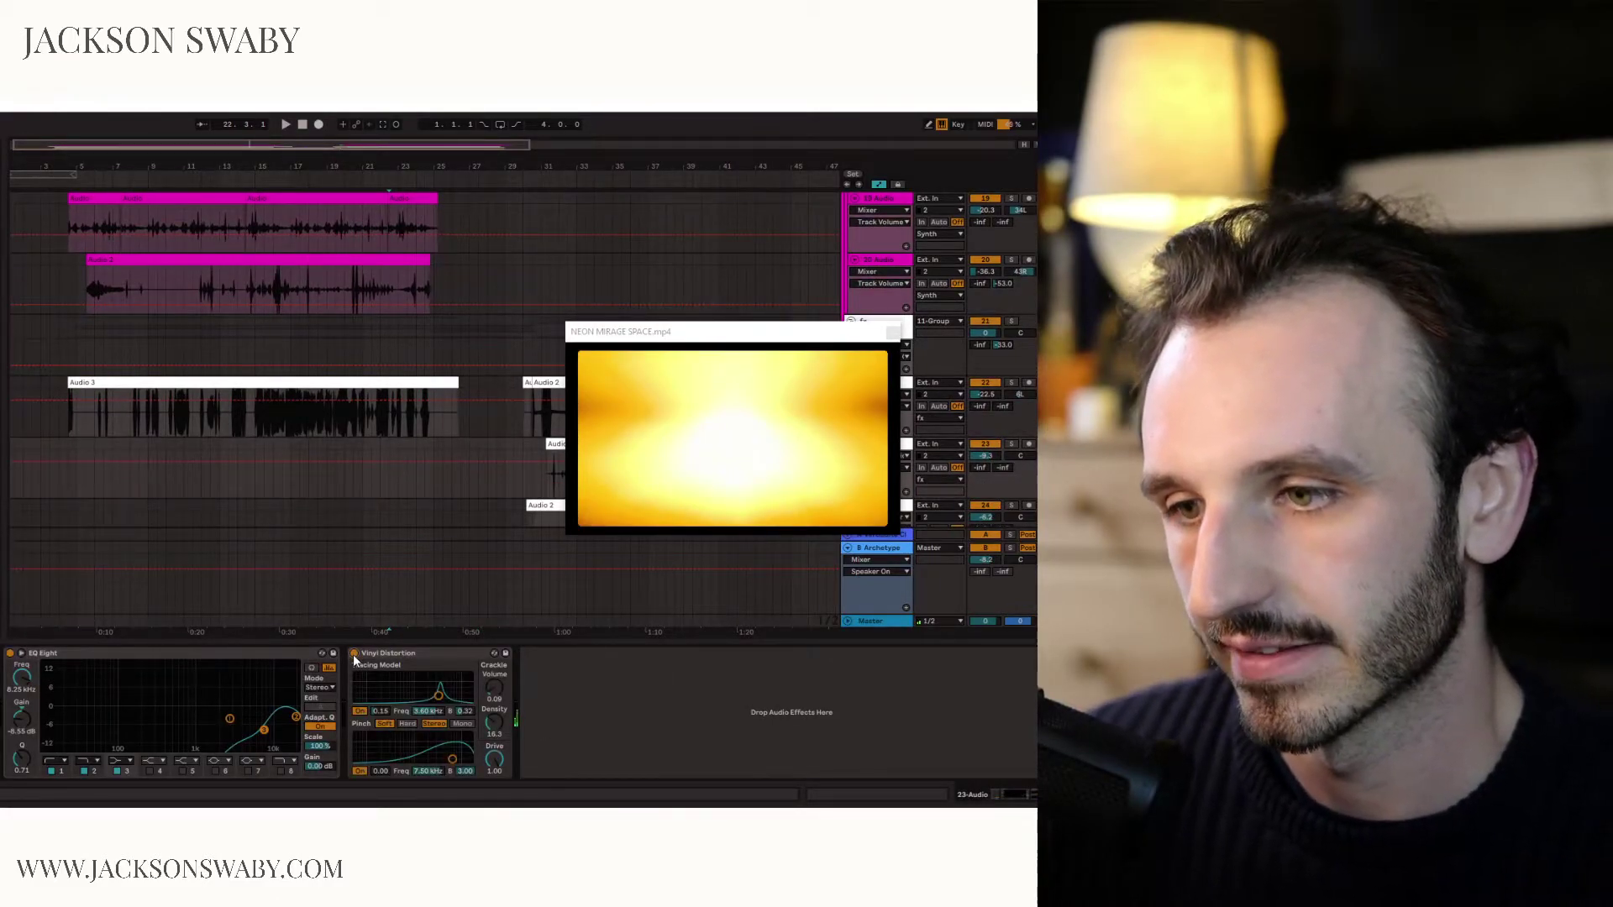
Play the arrangement from about bar 20 and zoom in on the pink synth tracks around bars 20 to 29.
click(353, 457)
key(space)
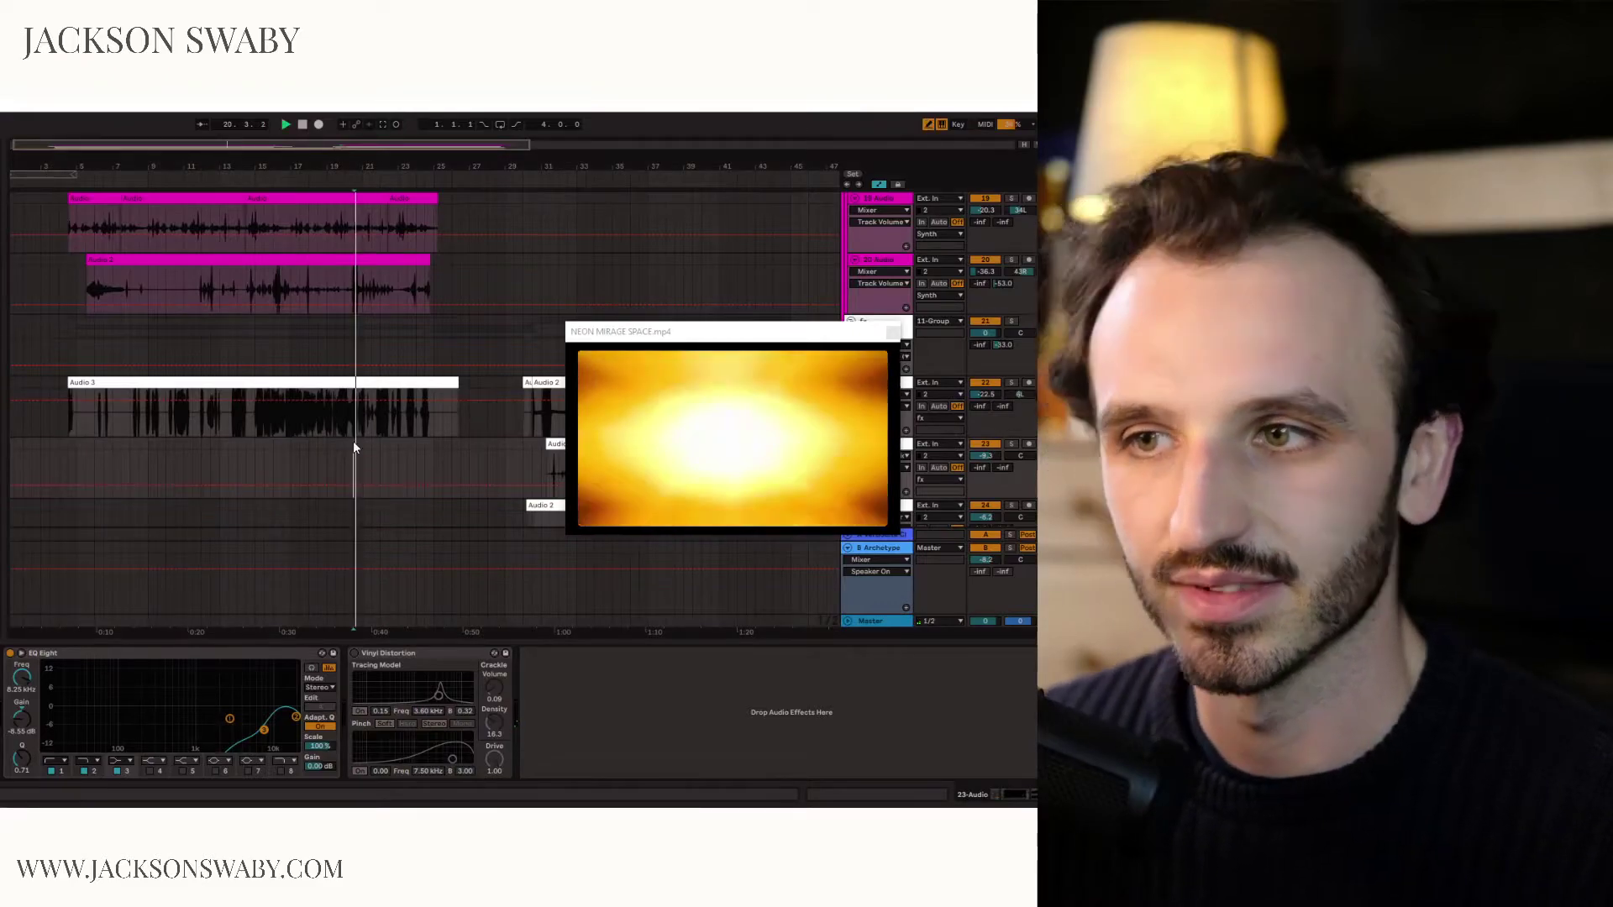
scroll(363, 418, up, 4)
scroll(394, 416, up, 2)
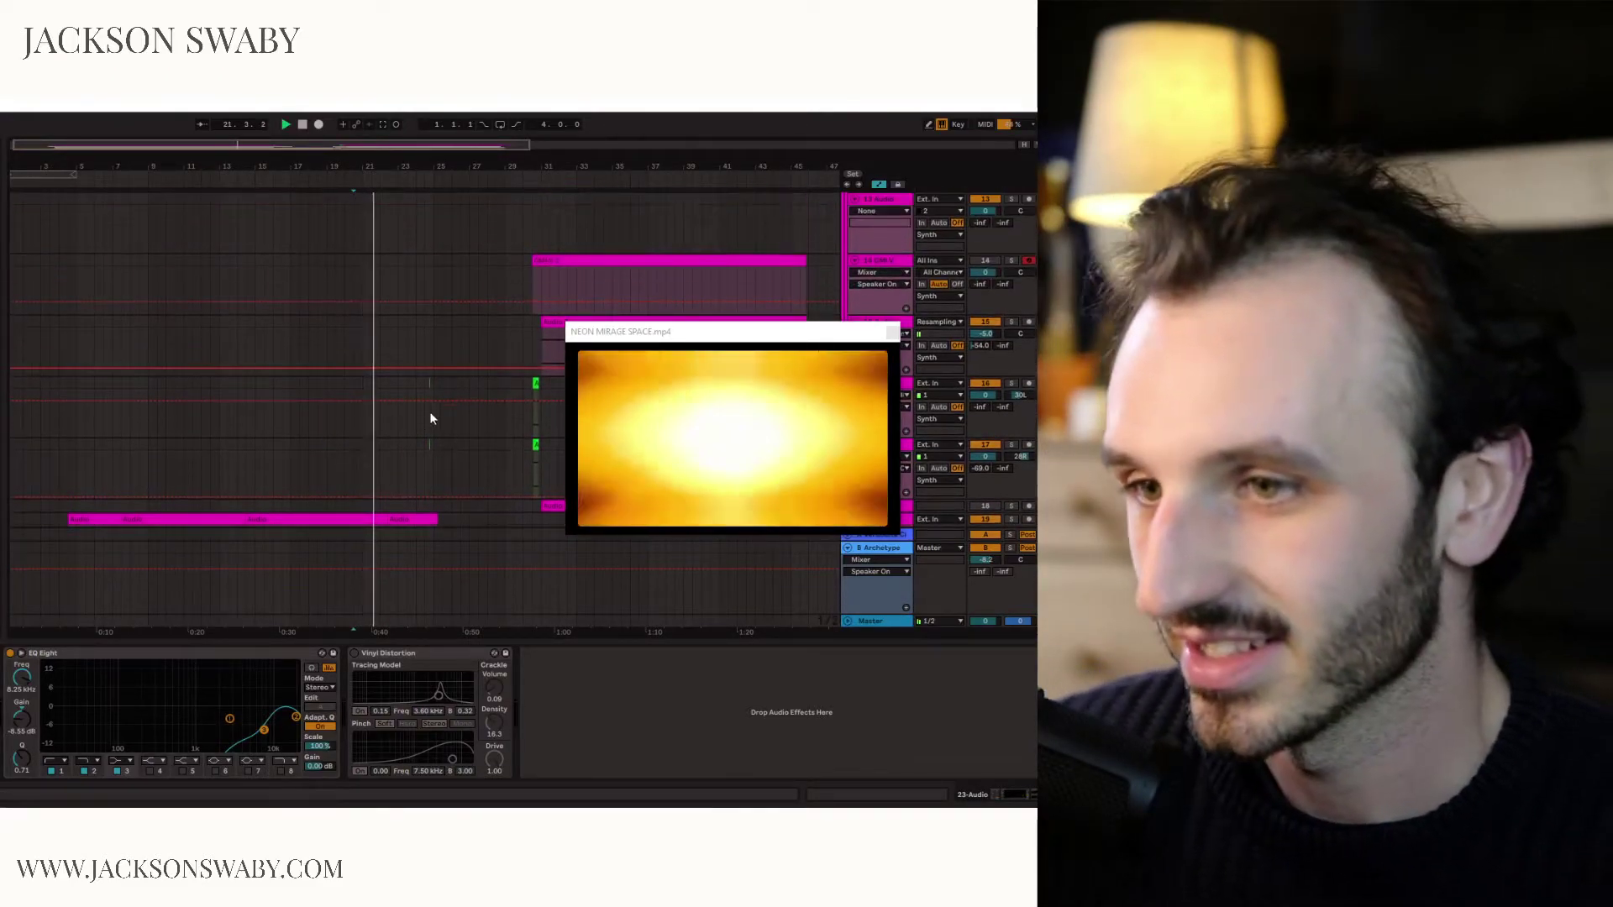
drag(340, 141, 358, 172)
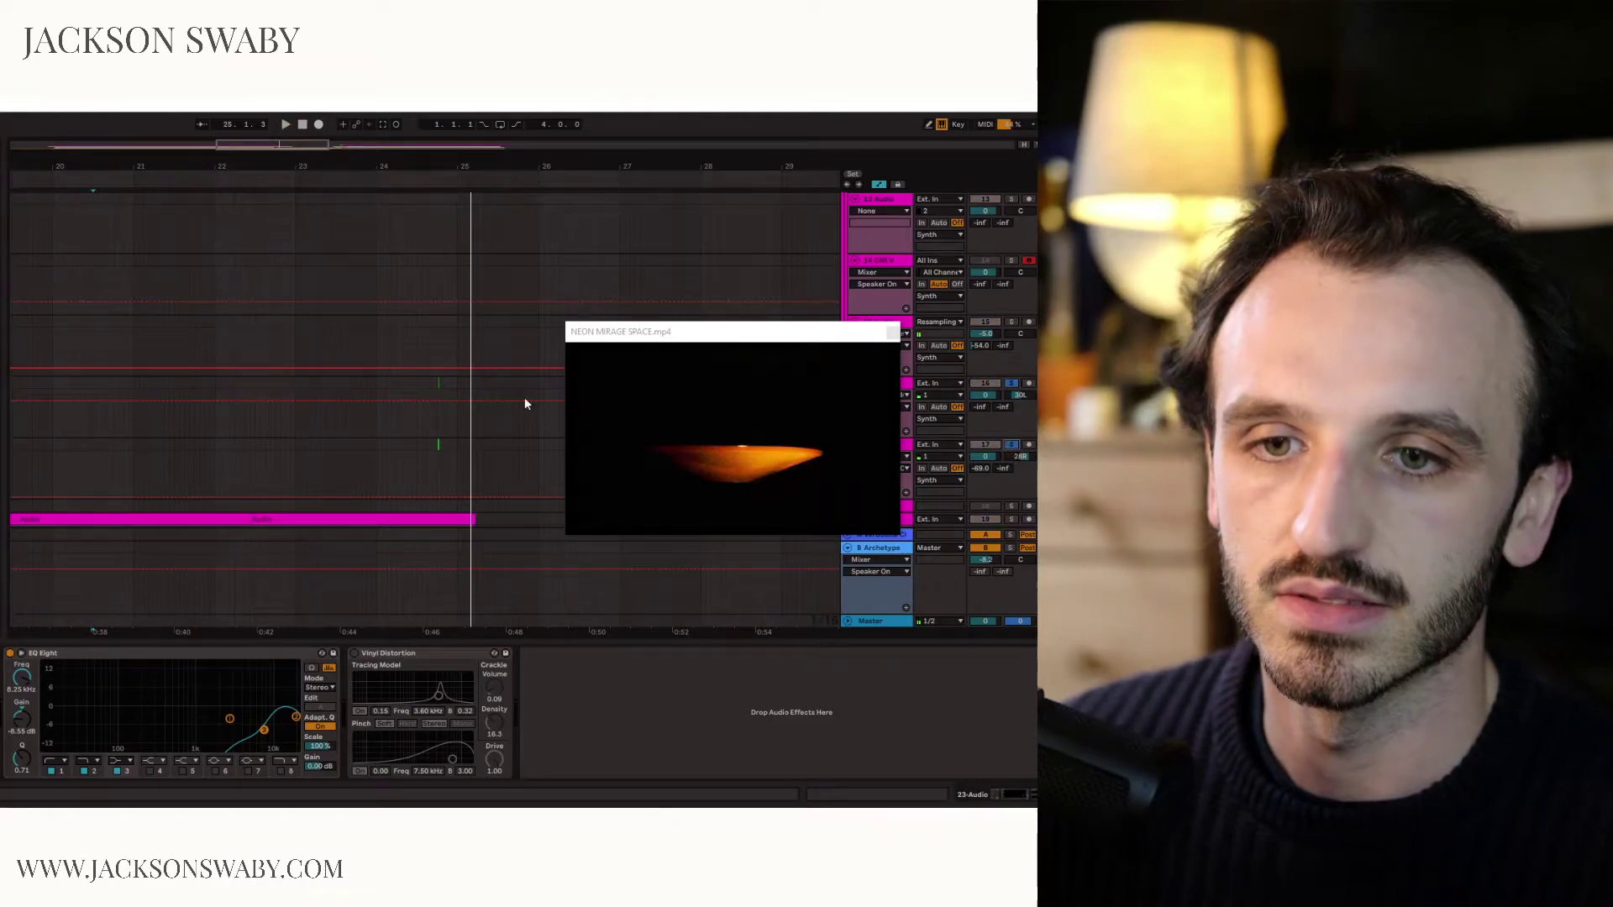
Audition the short clips on the 16 Audio track near bars 24 and 30 with the video window out of the way, ending with playback stopped.
click(439, 382)
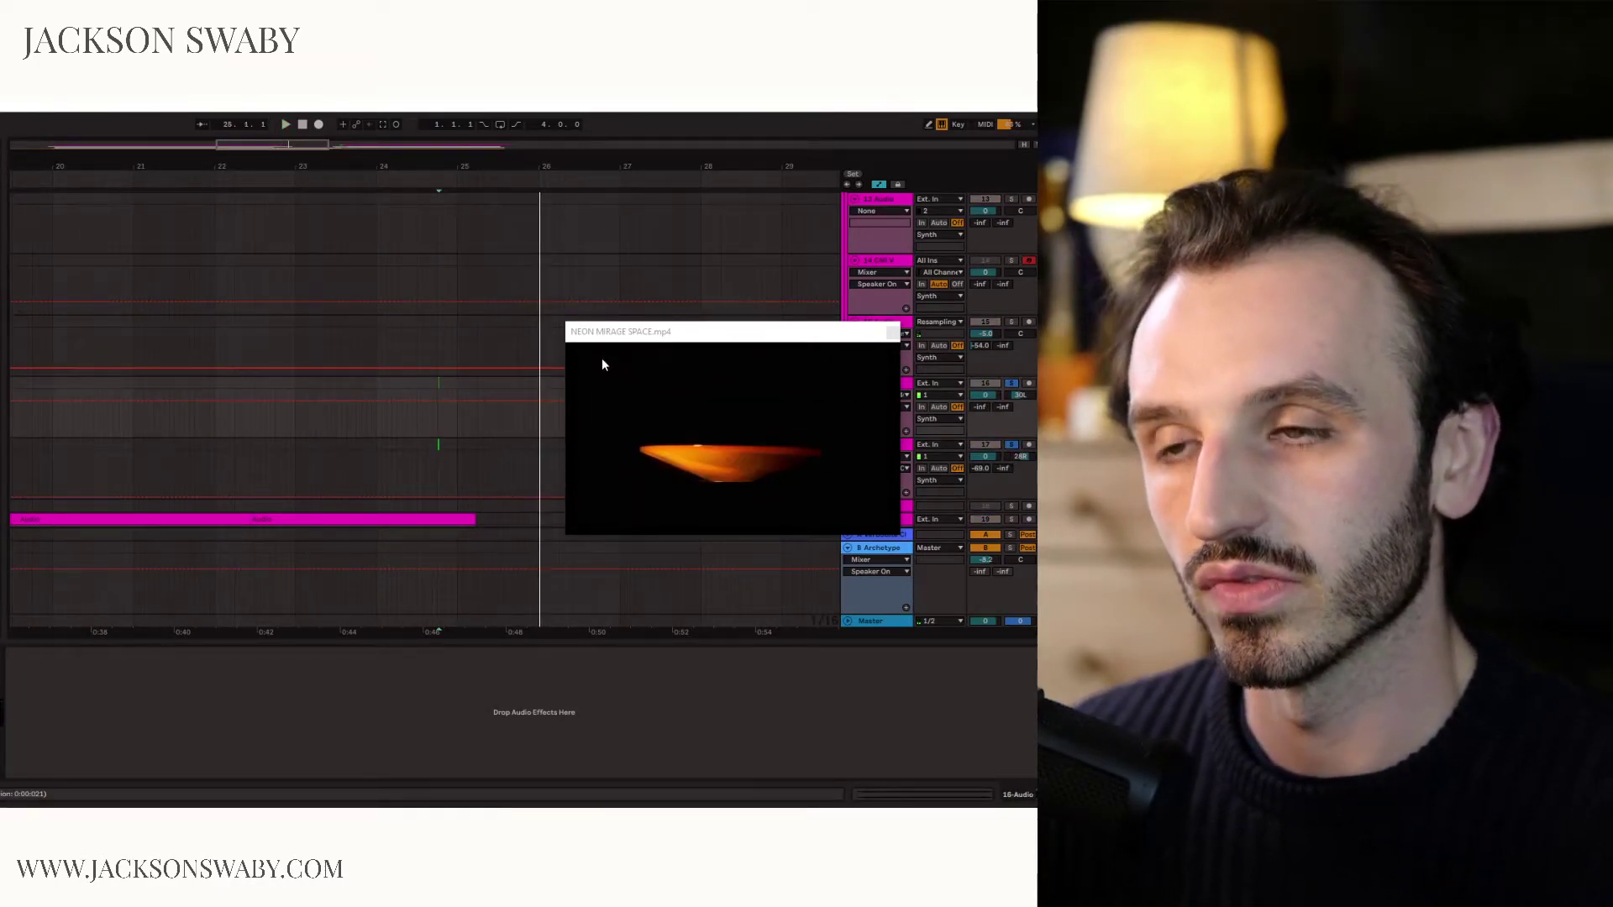
mouse_move(615, 356)
mouse_down()
mouse_move(189, 344)
mouse_move(289, 460)
mouse_up()
key(minus)
click(141, 385)
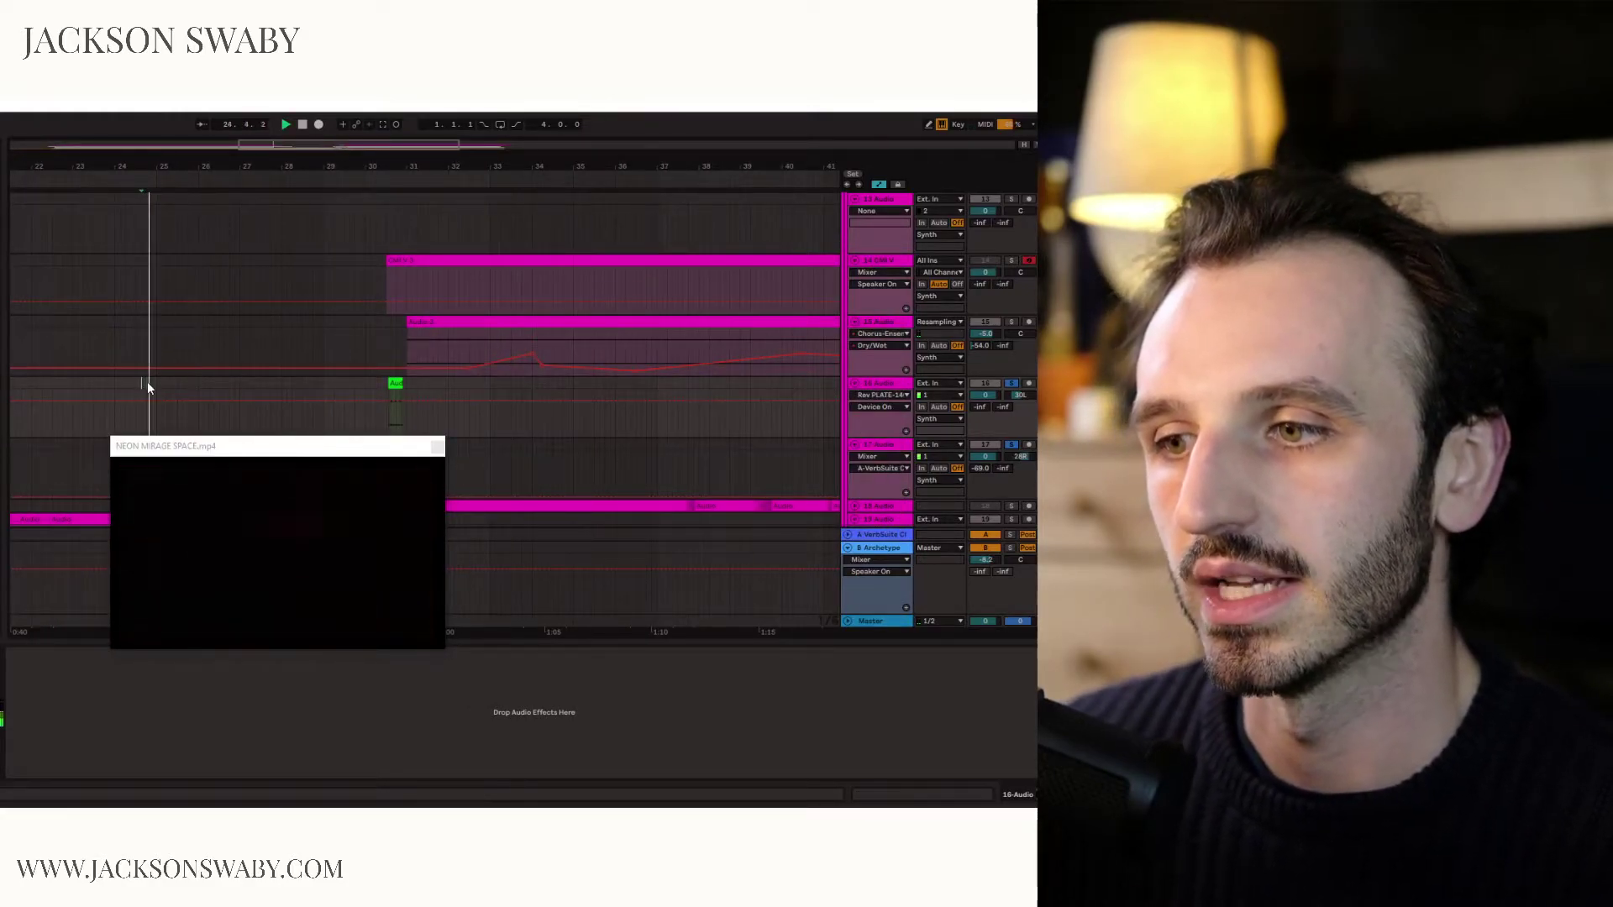
click(391, 386)
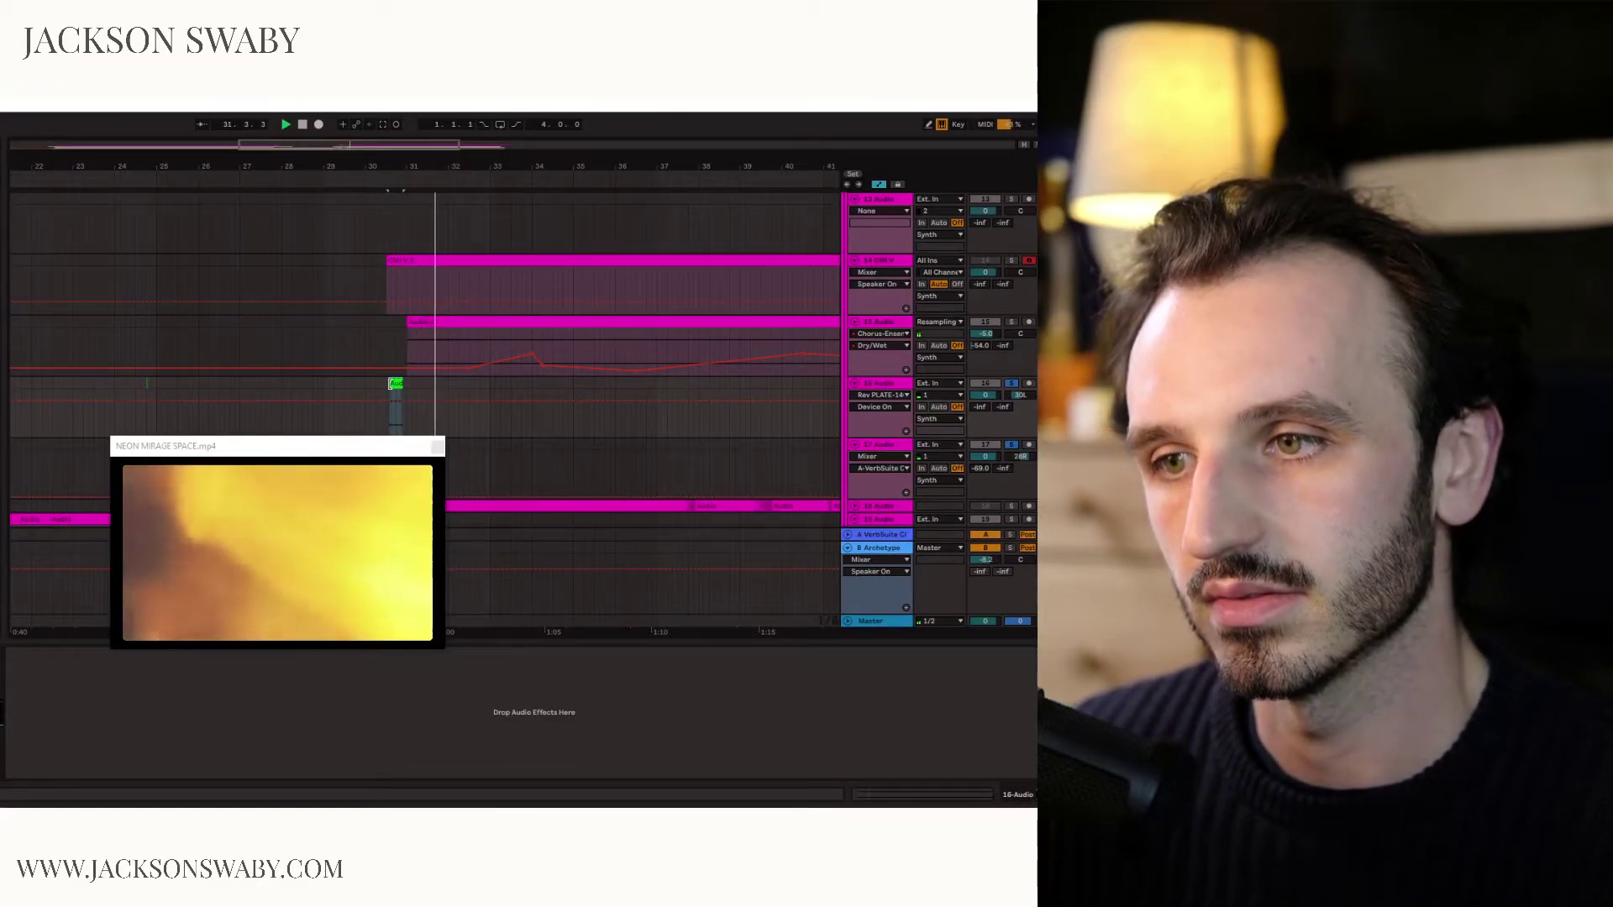
key(space)
Reposition the video window below the short green clips and display the device chains of 16 Audio and 17 Audio.
drag(349, 446, 459, 484)
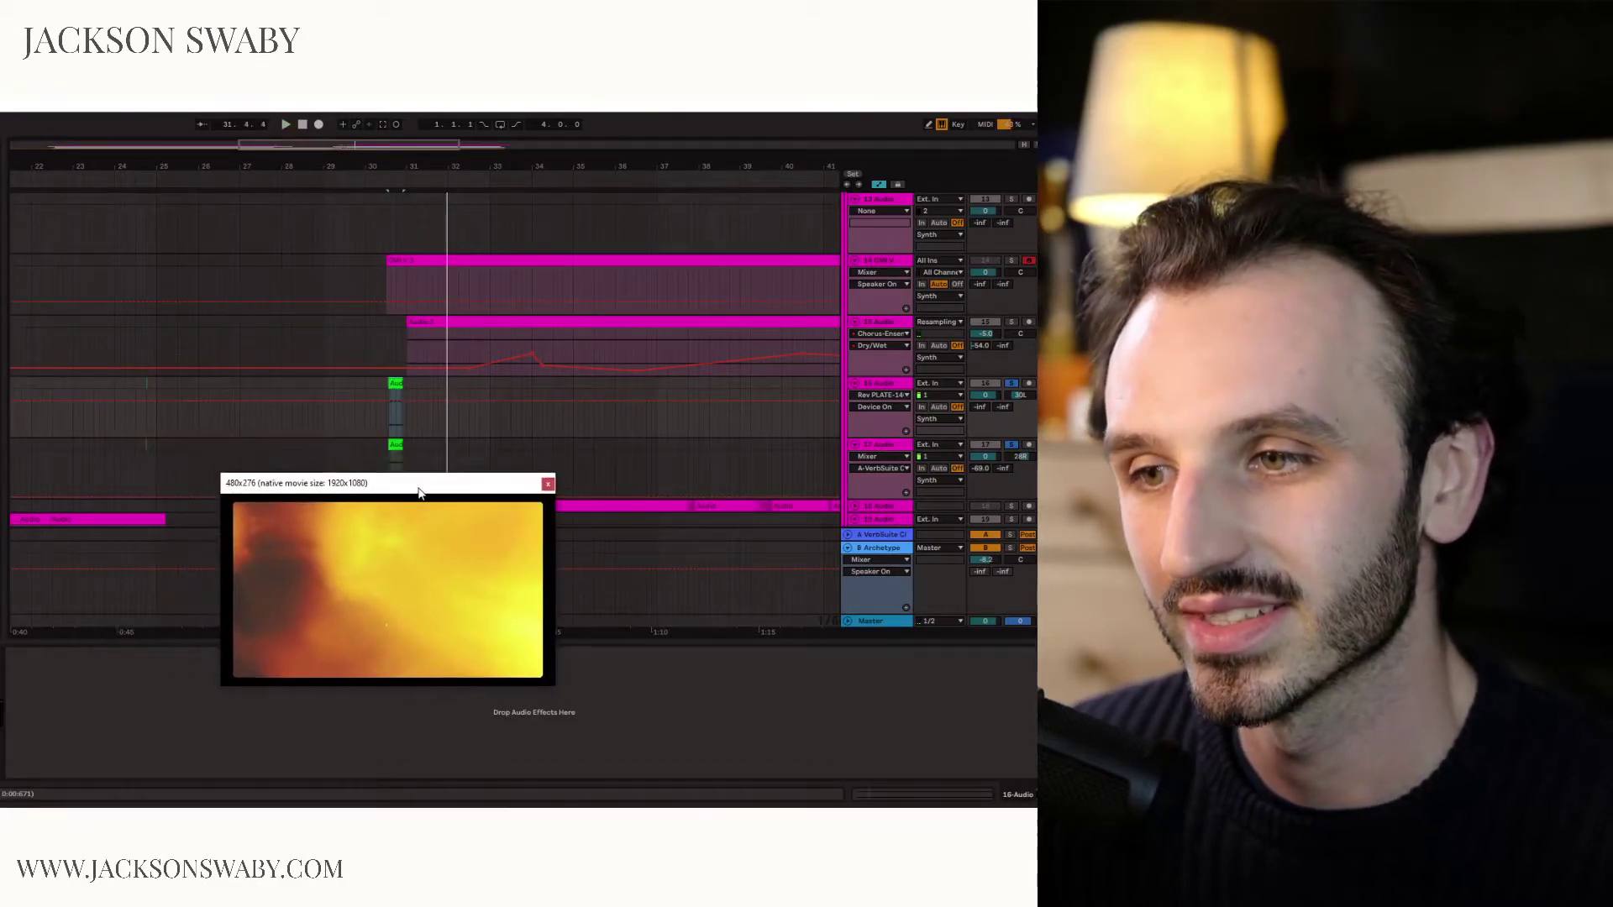
click(412, 416)
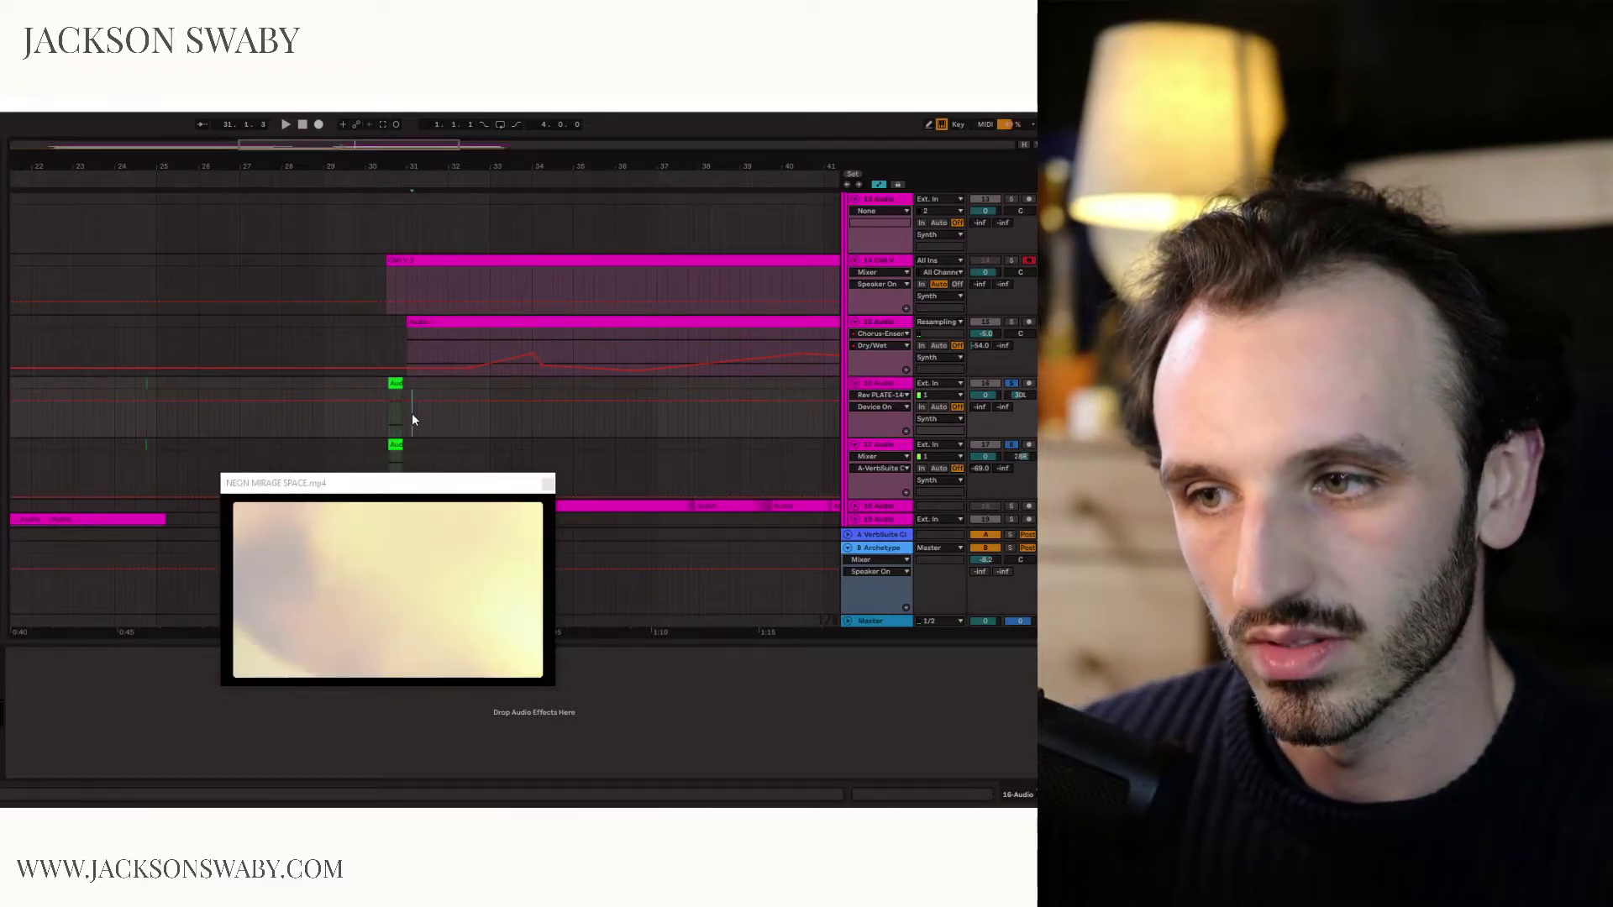
click(437, 459)
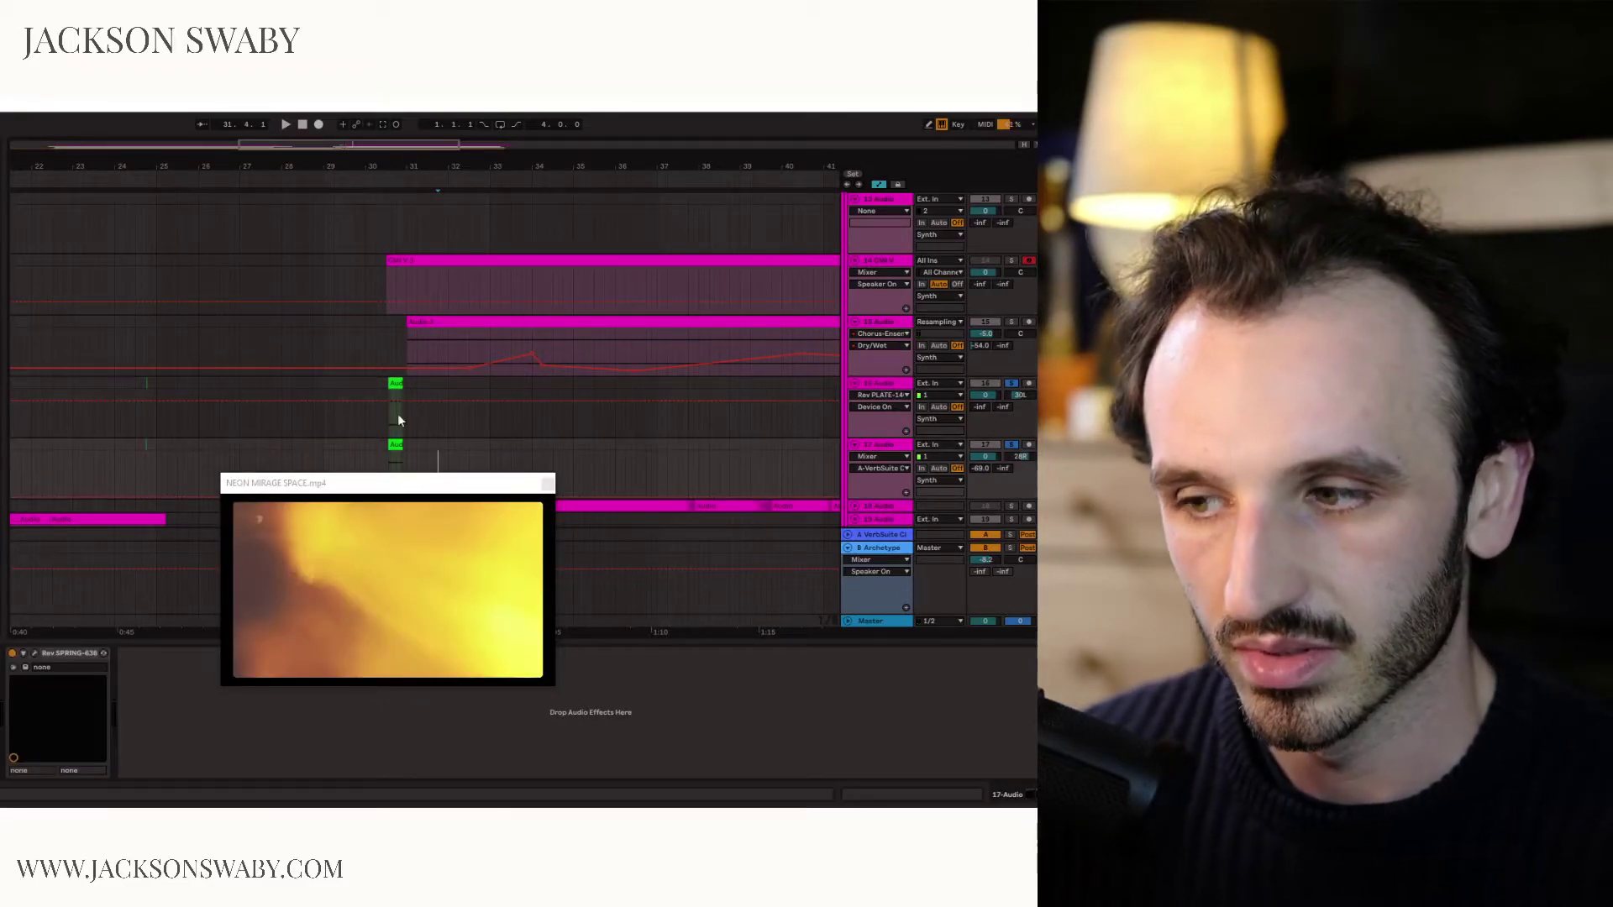
Inspect the 14 CMI V track and display the Chorus-Ensemble device on the 15 Audio track.
drag(288, 141, 277, 162)
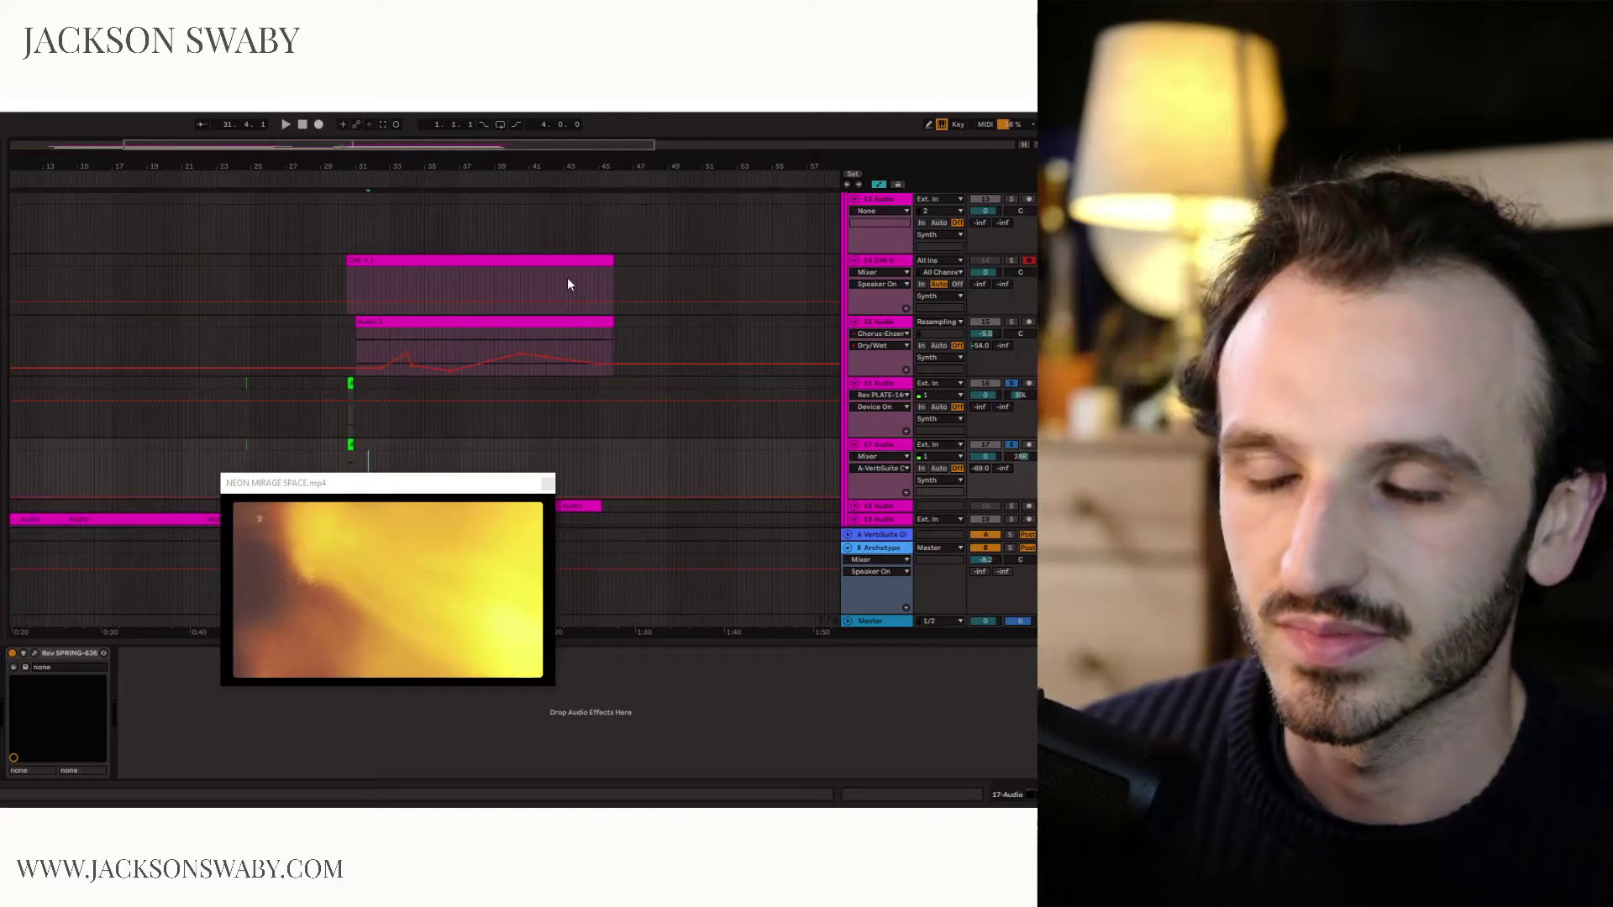
click(394, 324)
click(368, 277)
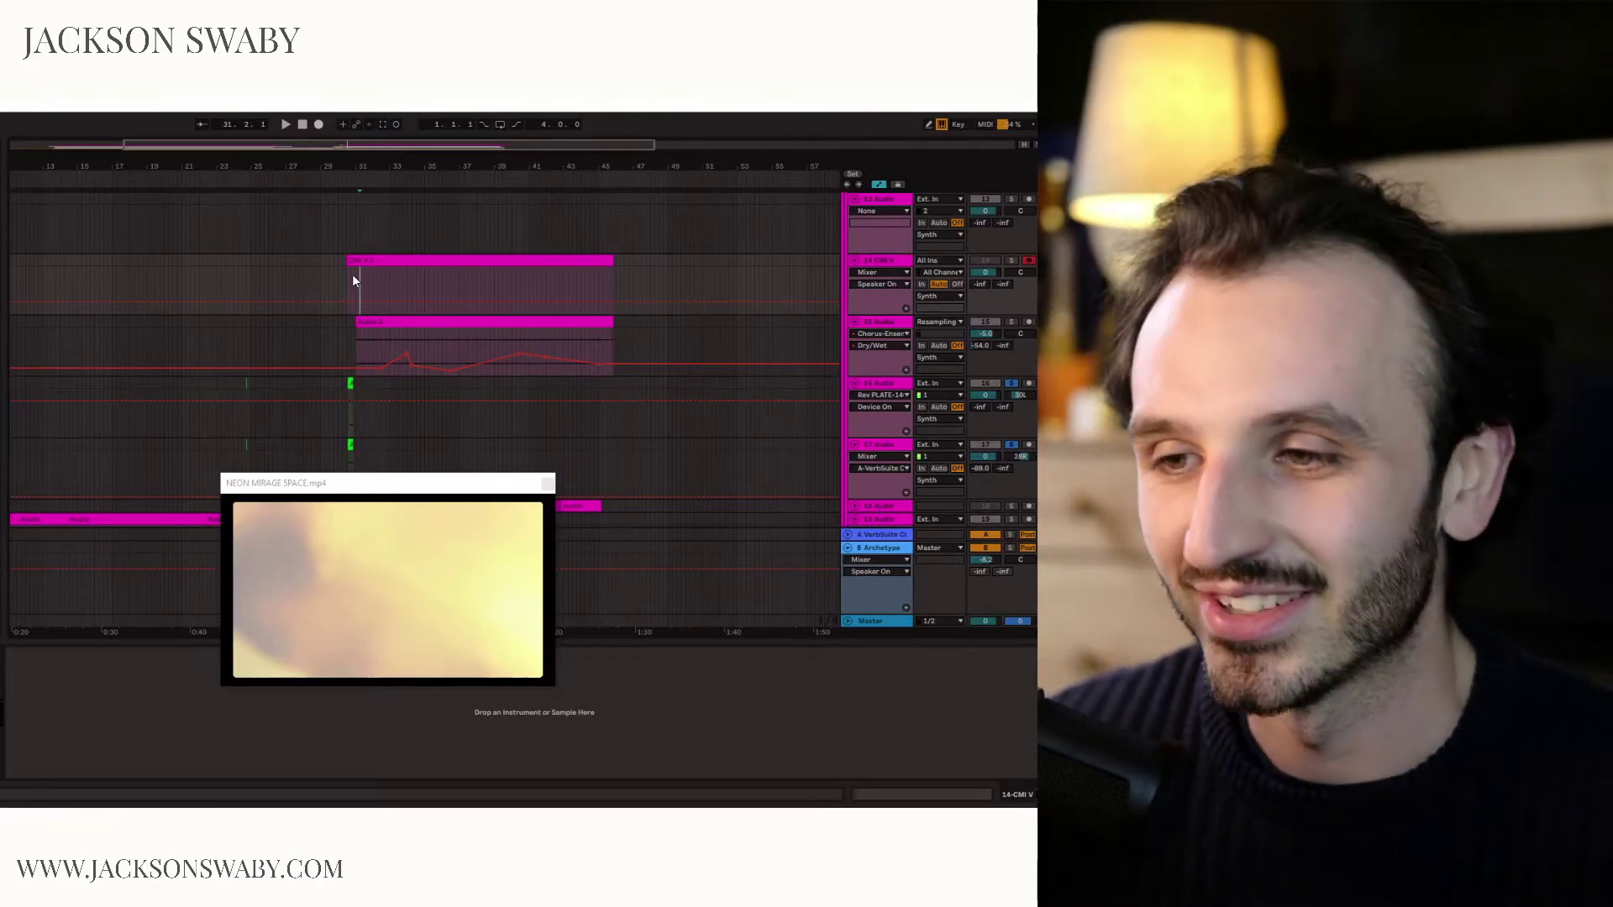
click(884, 266)
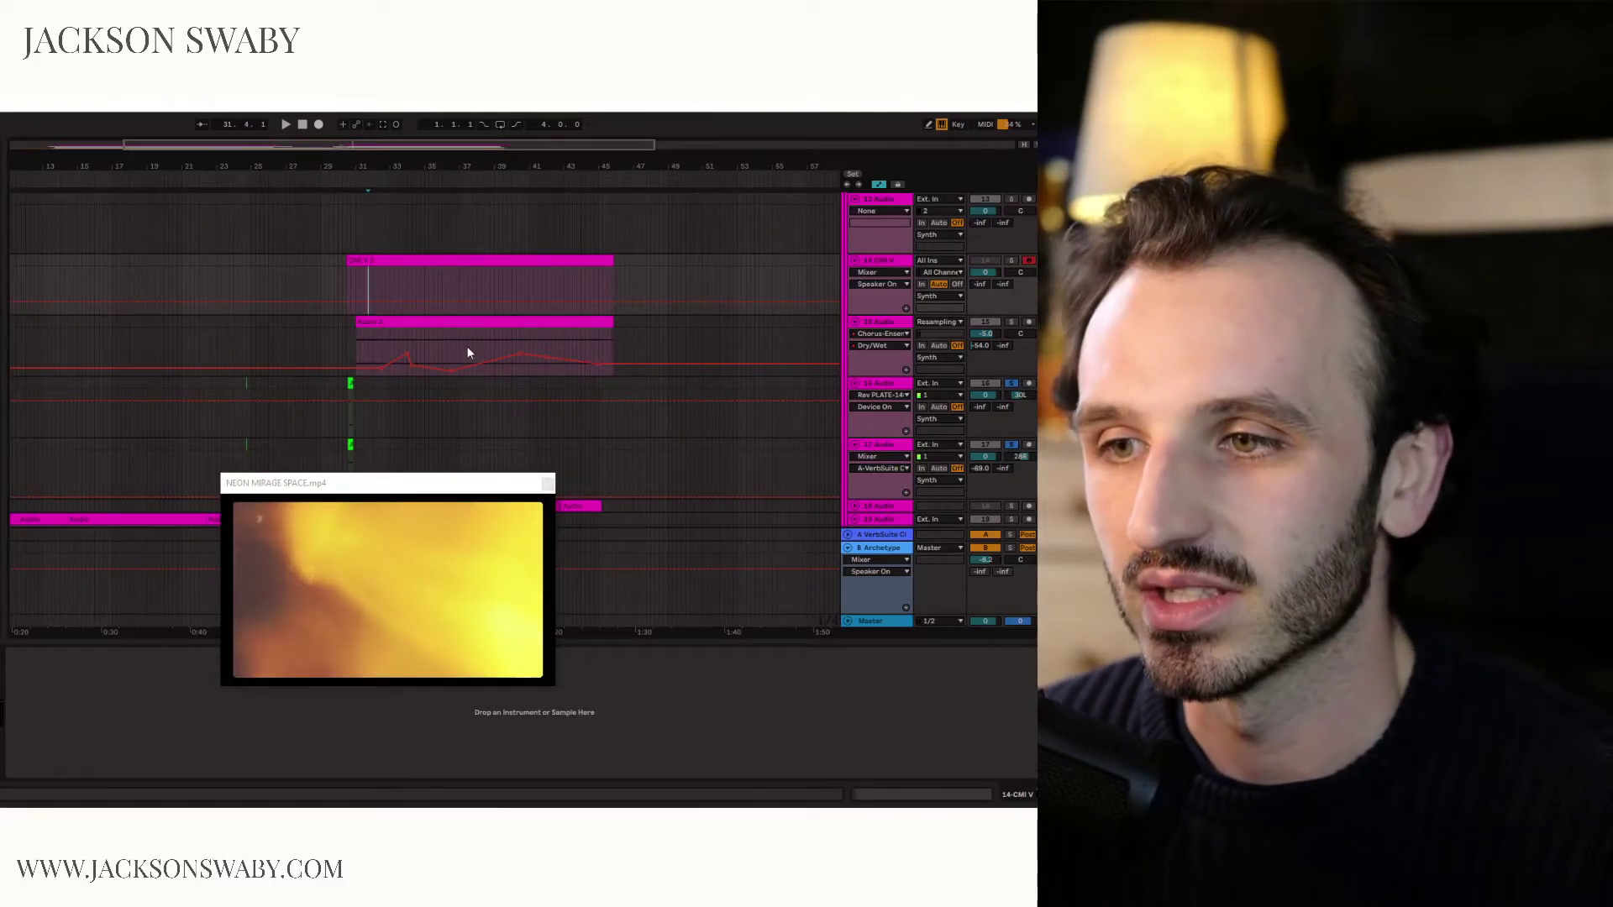
click(445, 351)
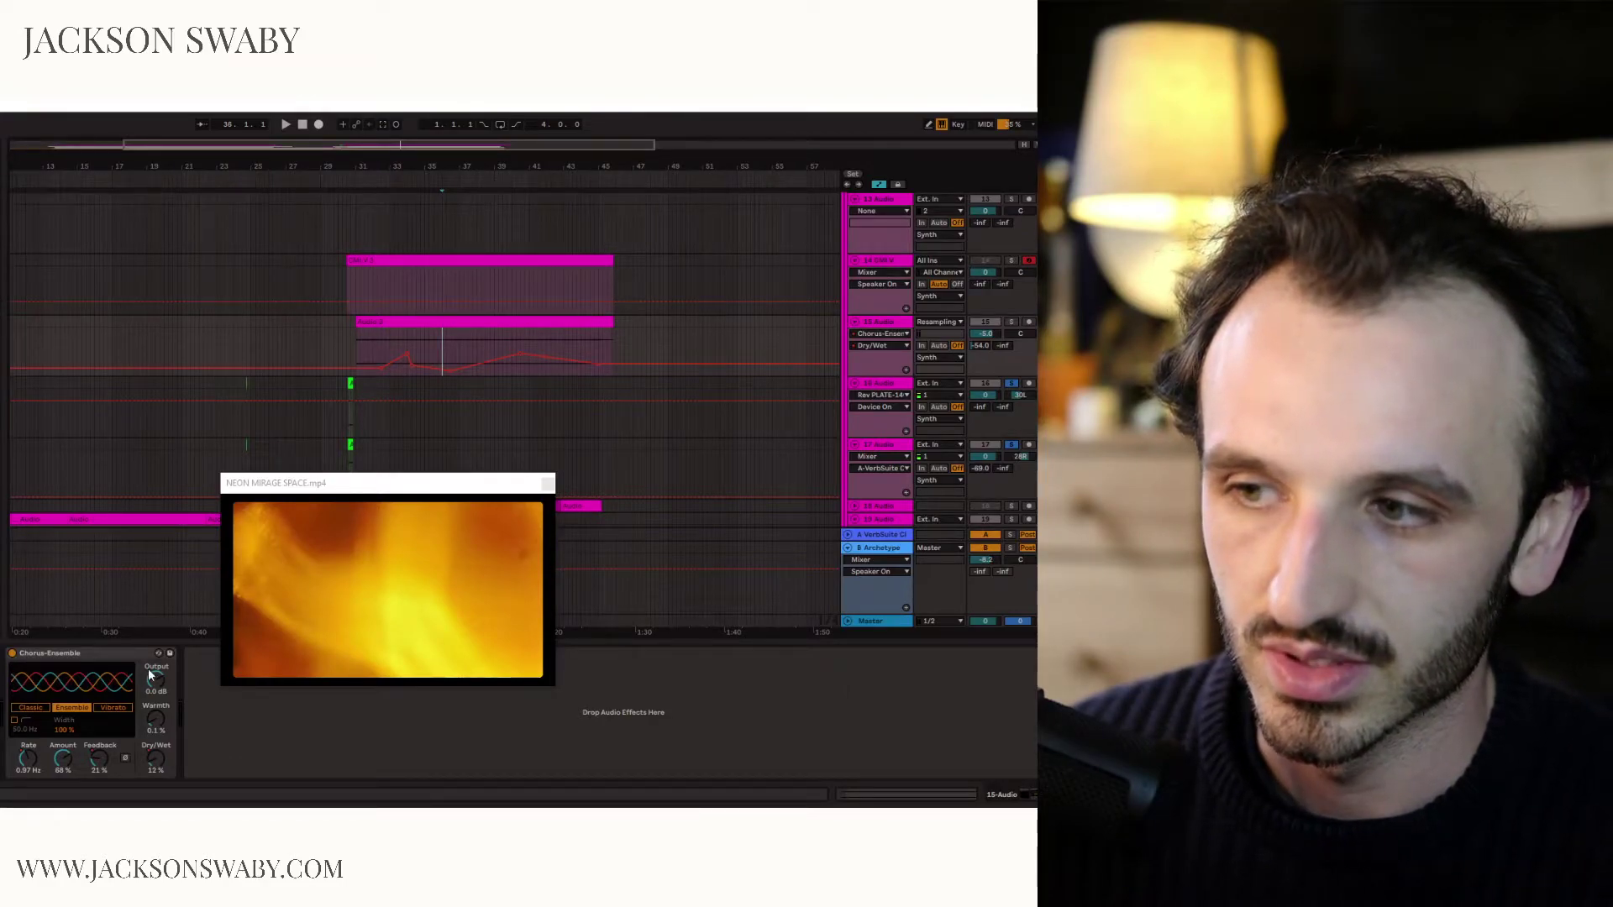
Enlarge the video window, play from bar 36, and place the window below the 14 CMI V and 15 Audio clips.
drag(277, 489, 0, 248)
drag(222, 443, 502, 621)
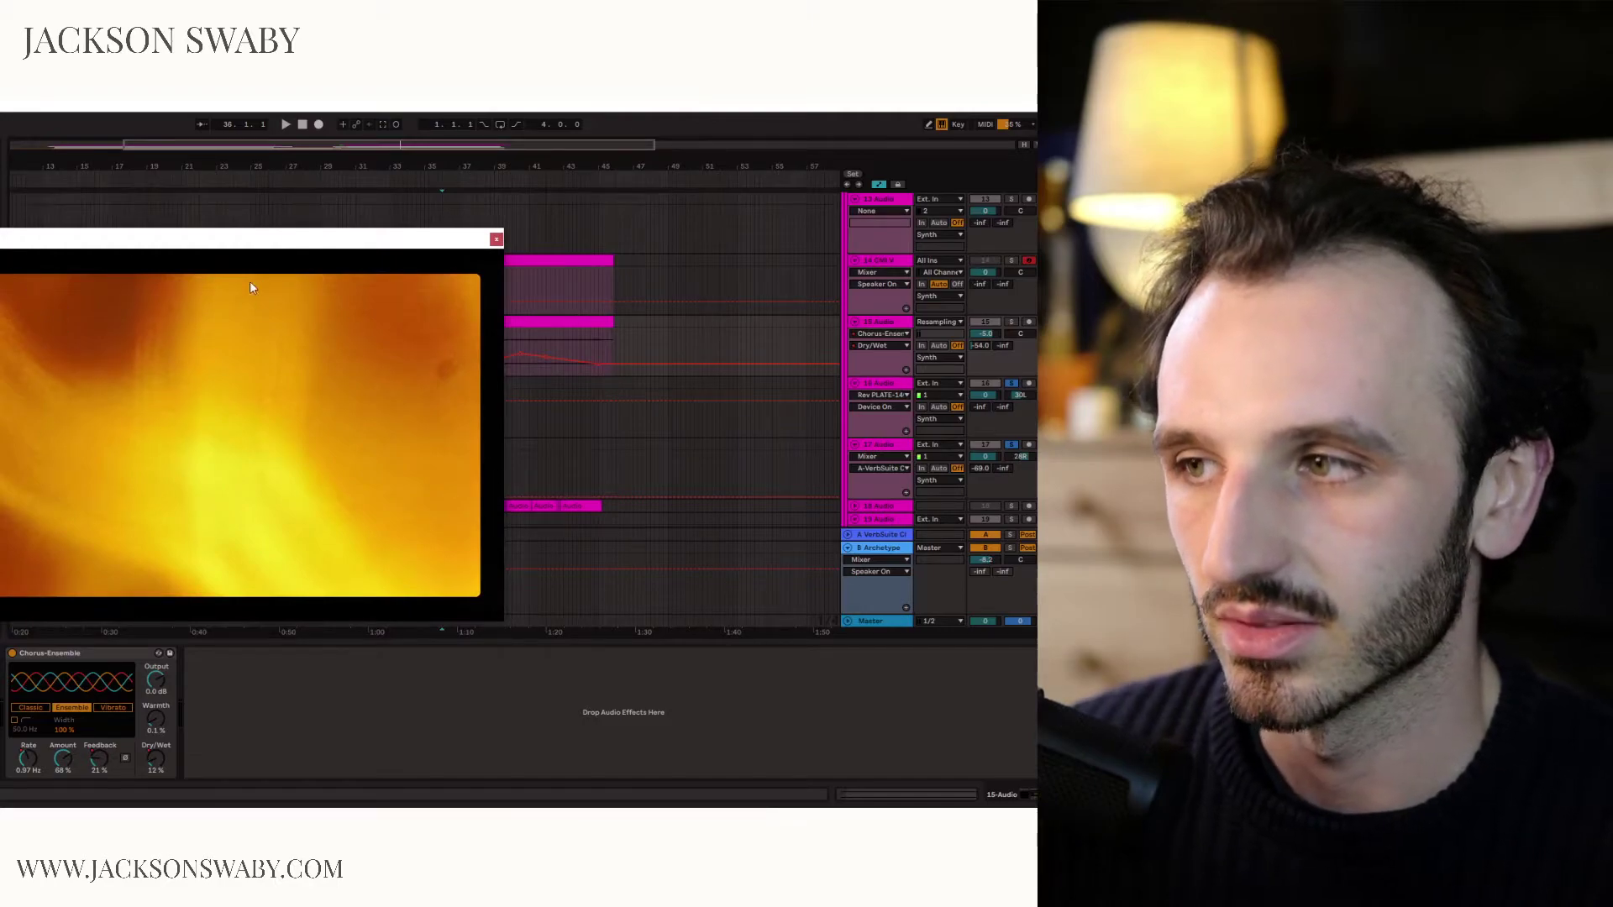
mouse_move(196, 261)
mouse_down()
mouse_move(196, 225)
mouse_move(216, 220)
mouse_move(210, 245)
mouse_up()
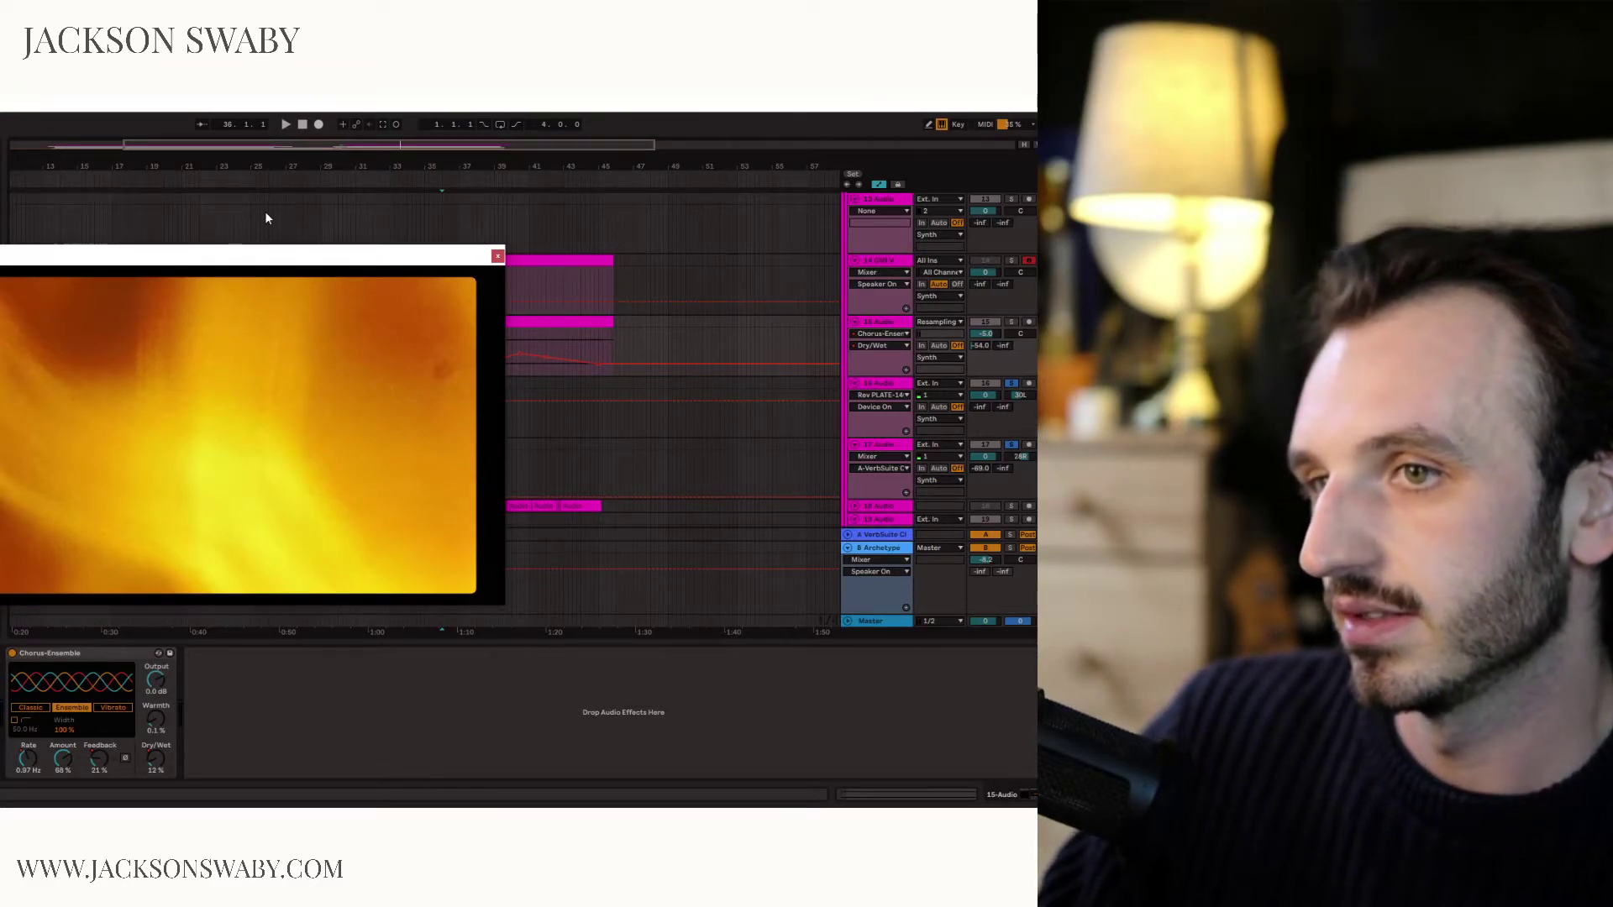
key(space)
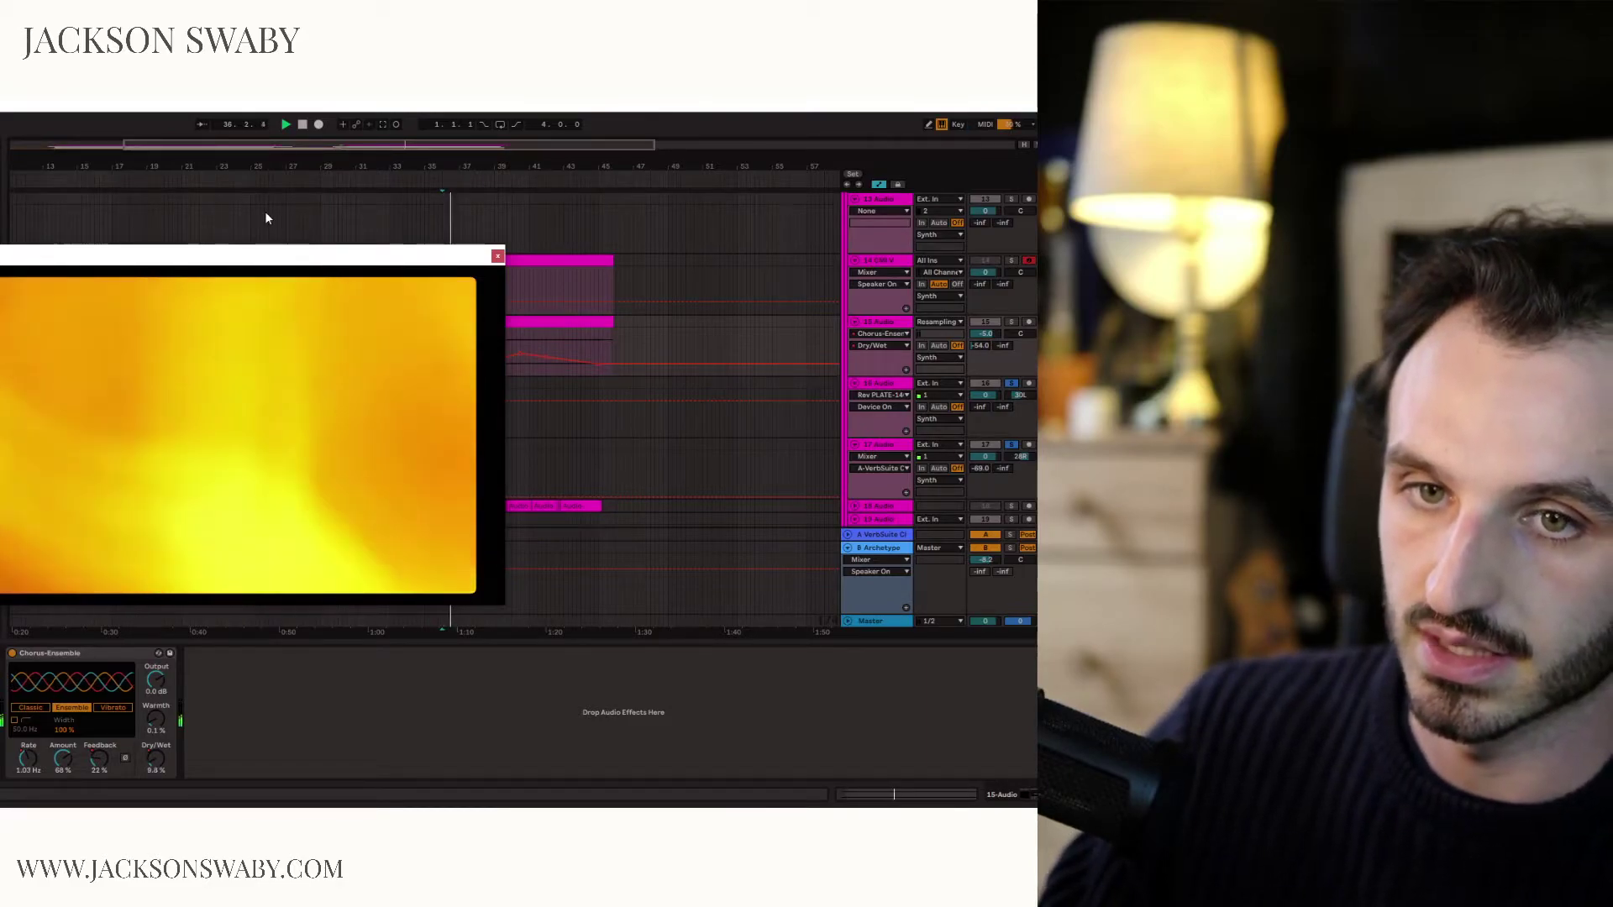
drag(362, 256, 518, 396)
Stop playback and view the CMI V instrument's plug-in window on the soloed 14 CMI V track before closing it.
click(879, 262)
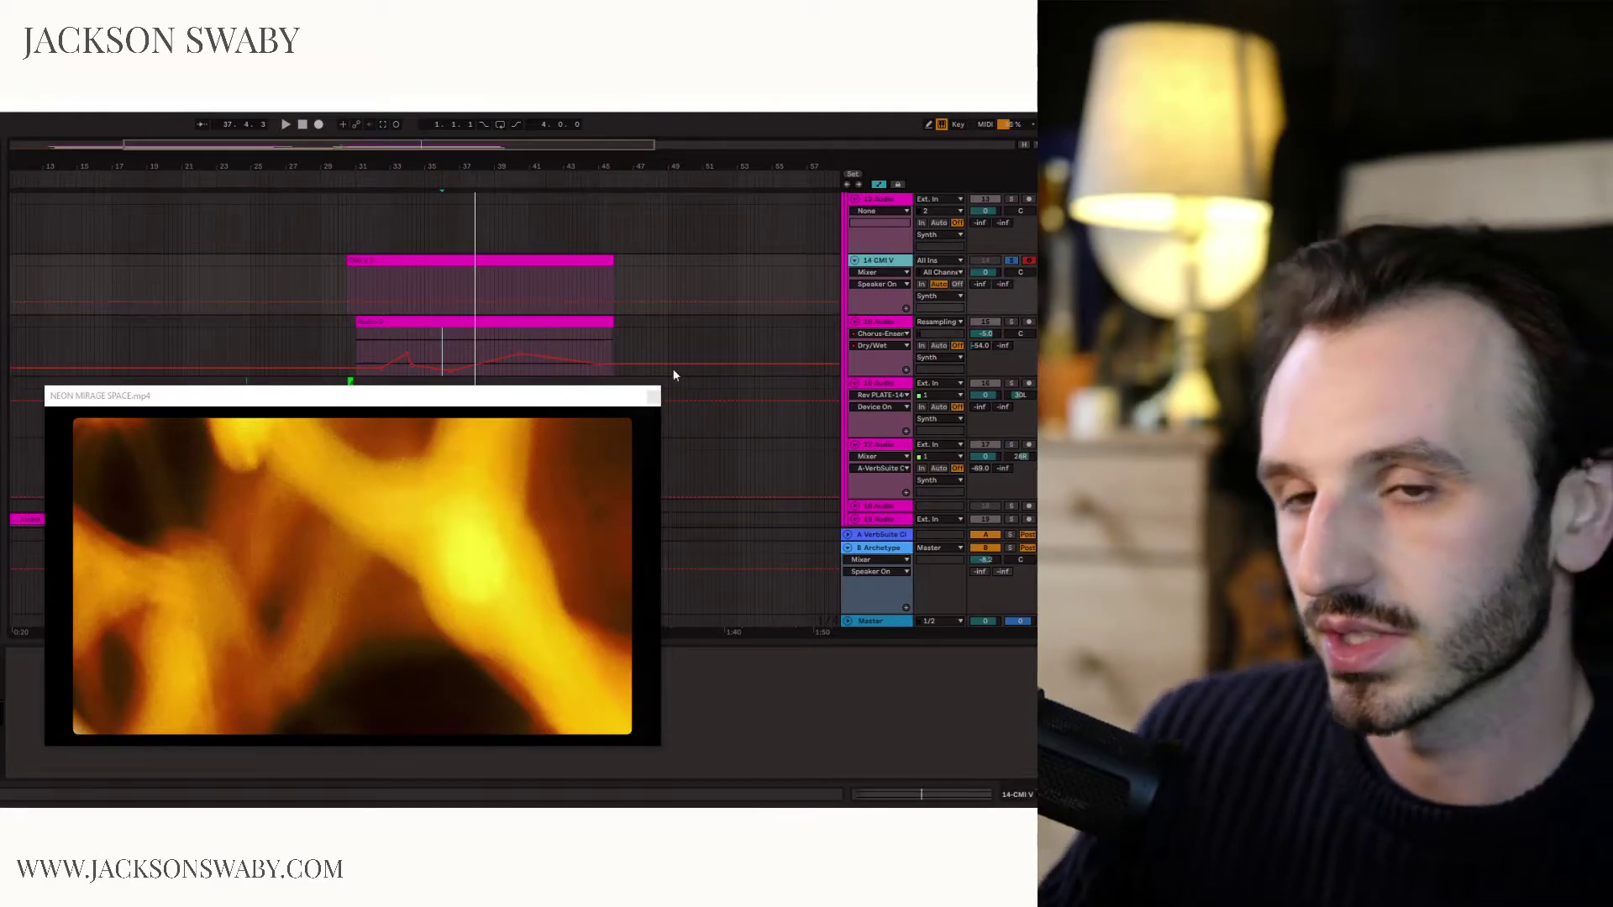
key(ctrl+alt+p)
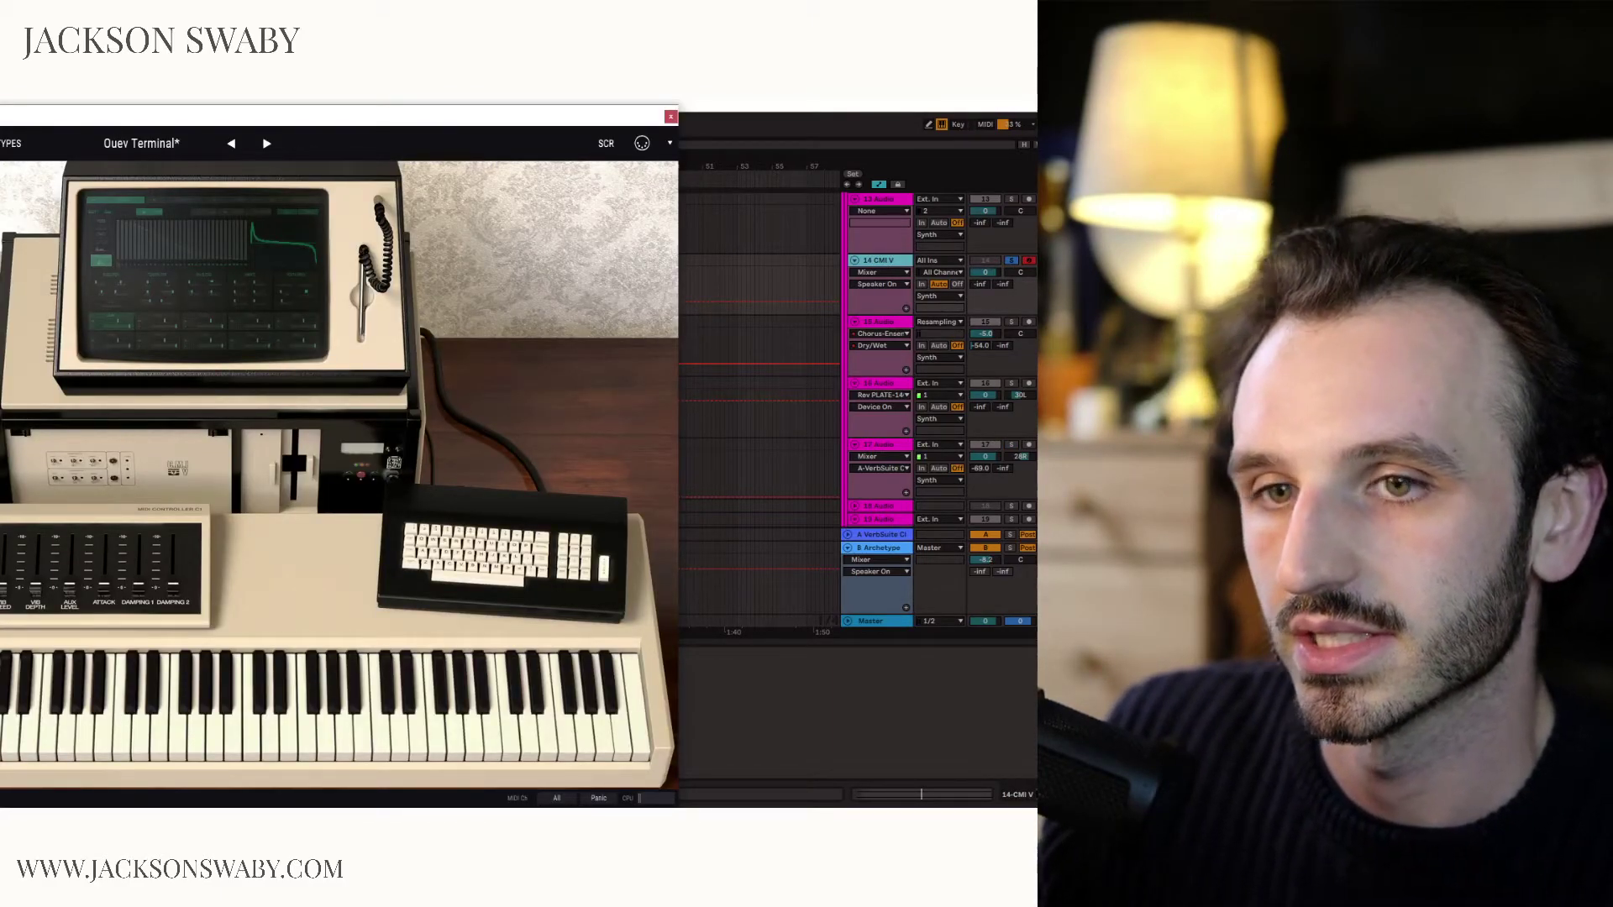
click(670, 117)
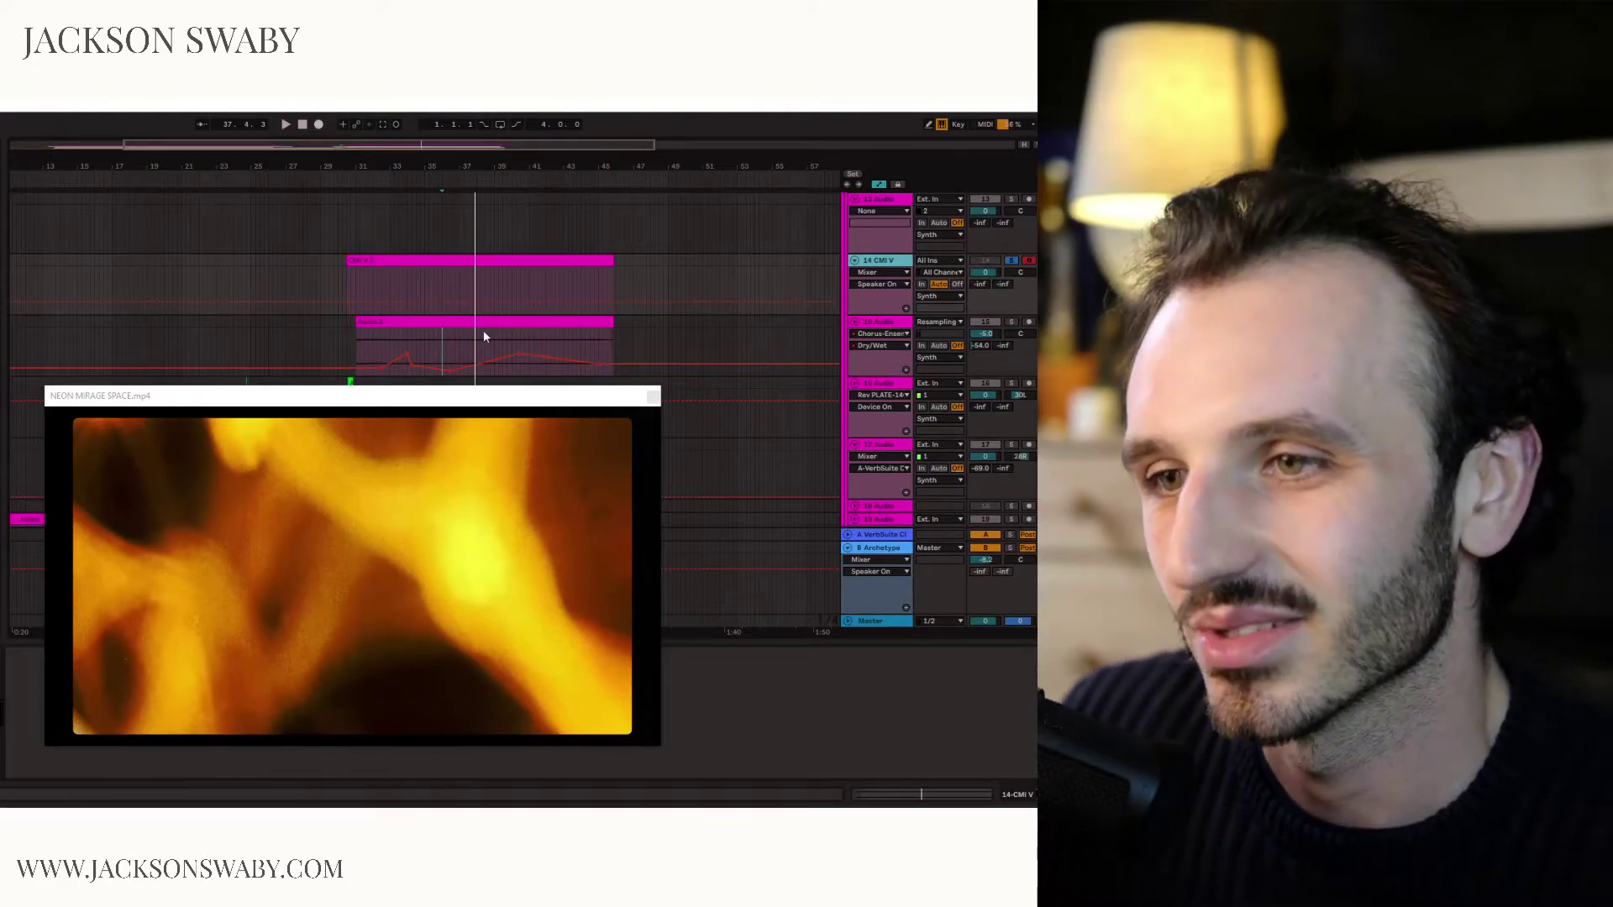
Play the soloed 15 Audio clip from bar 31.
click(551, 321)
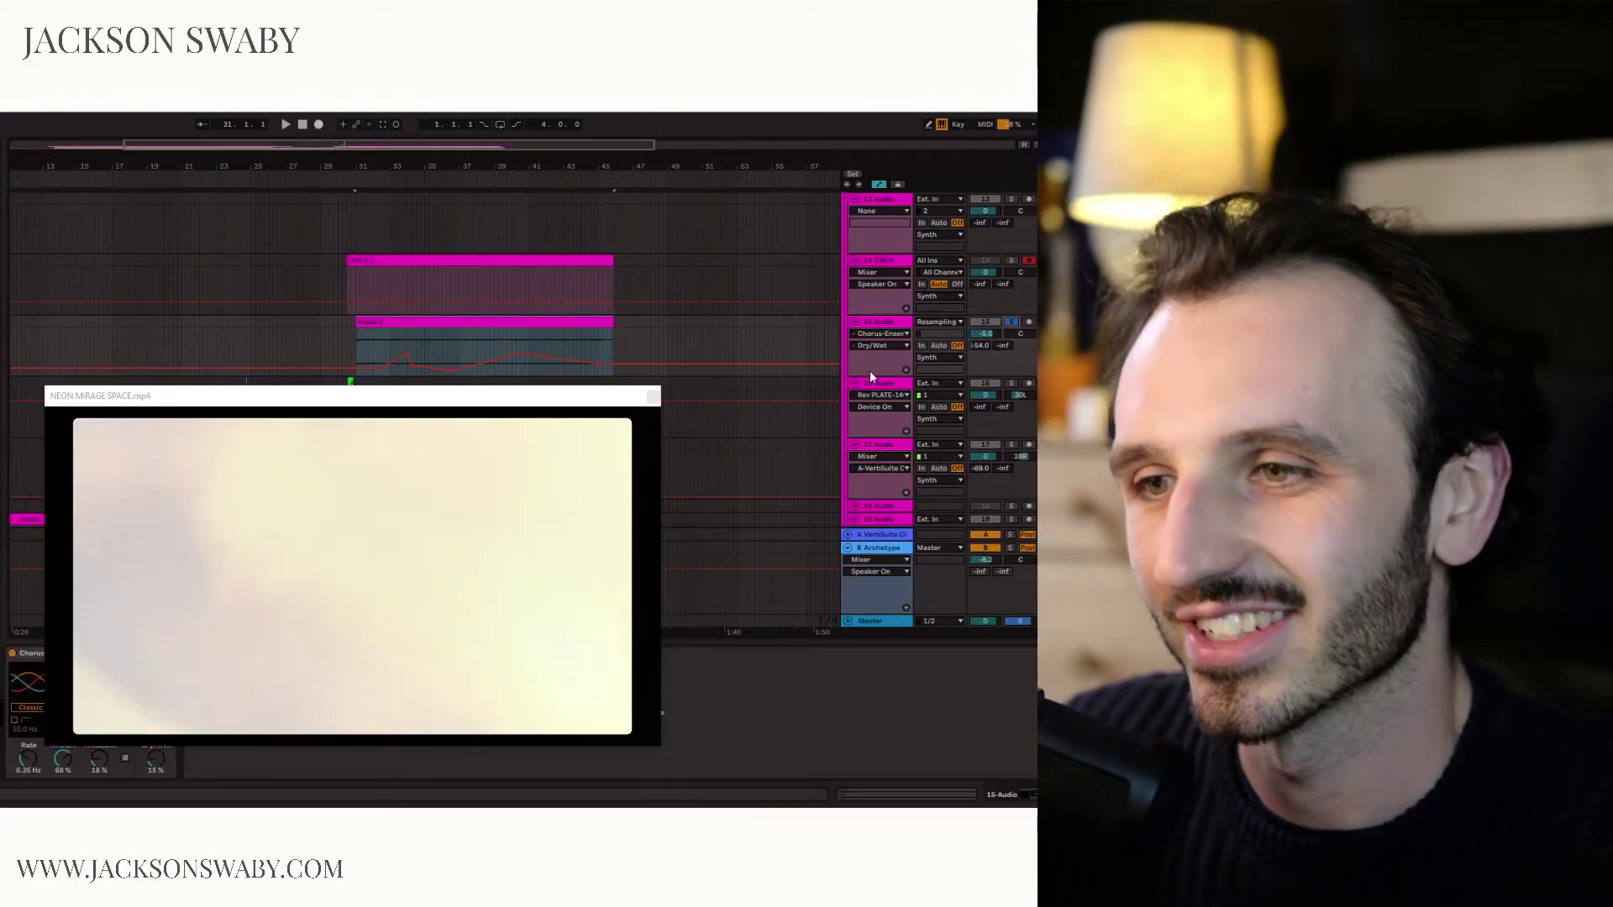
key(space)
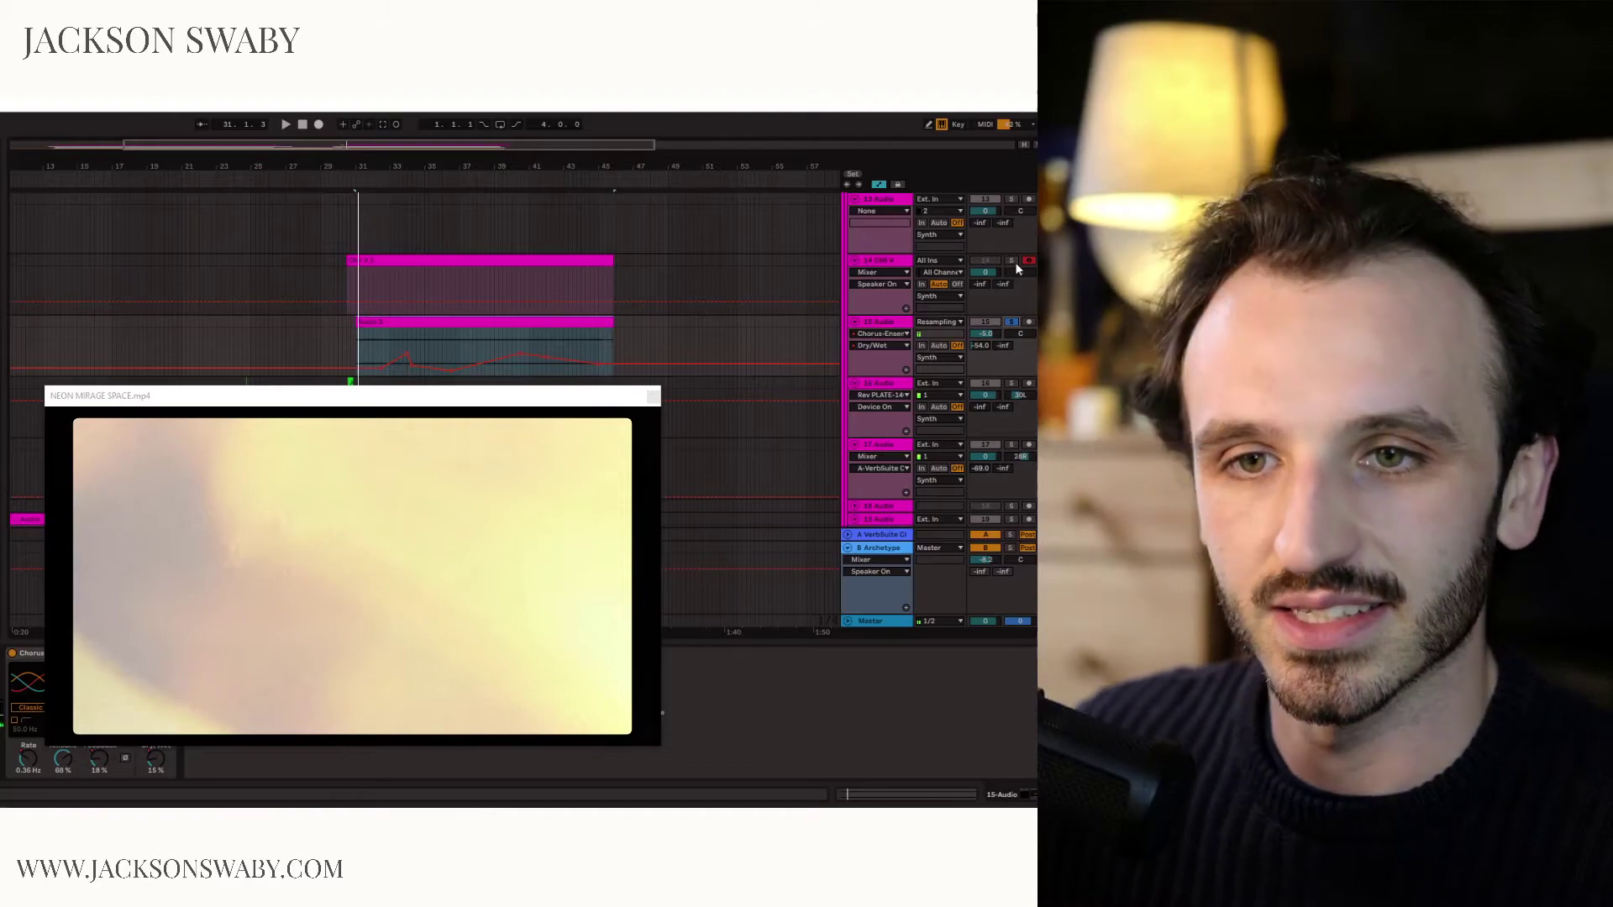
click(1010, 323)
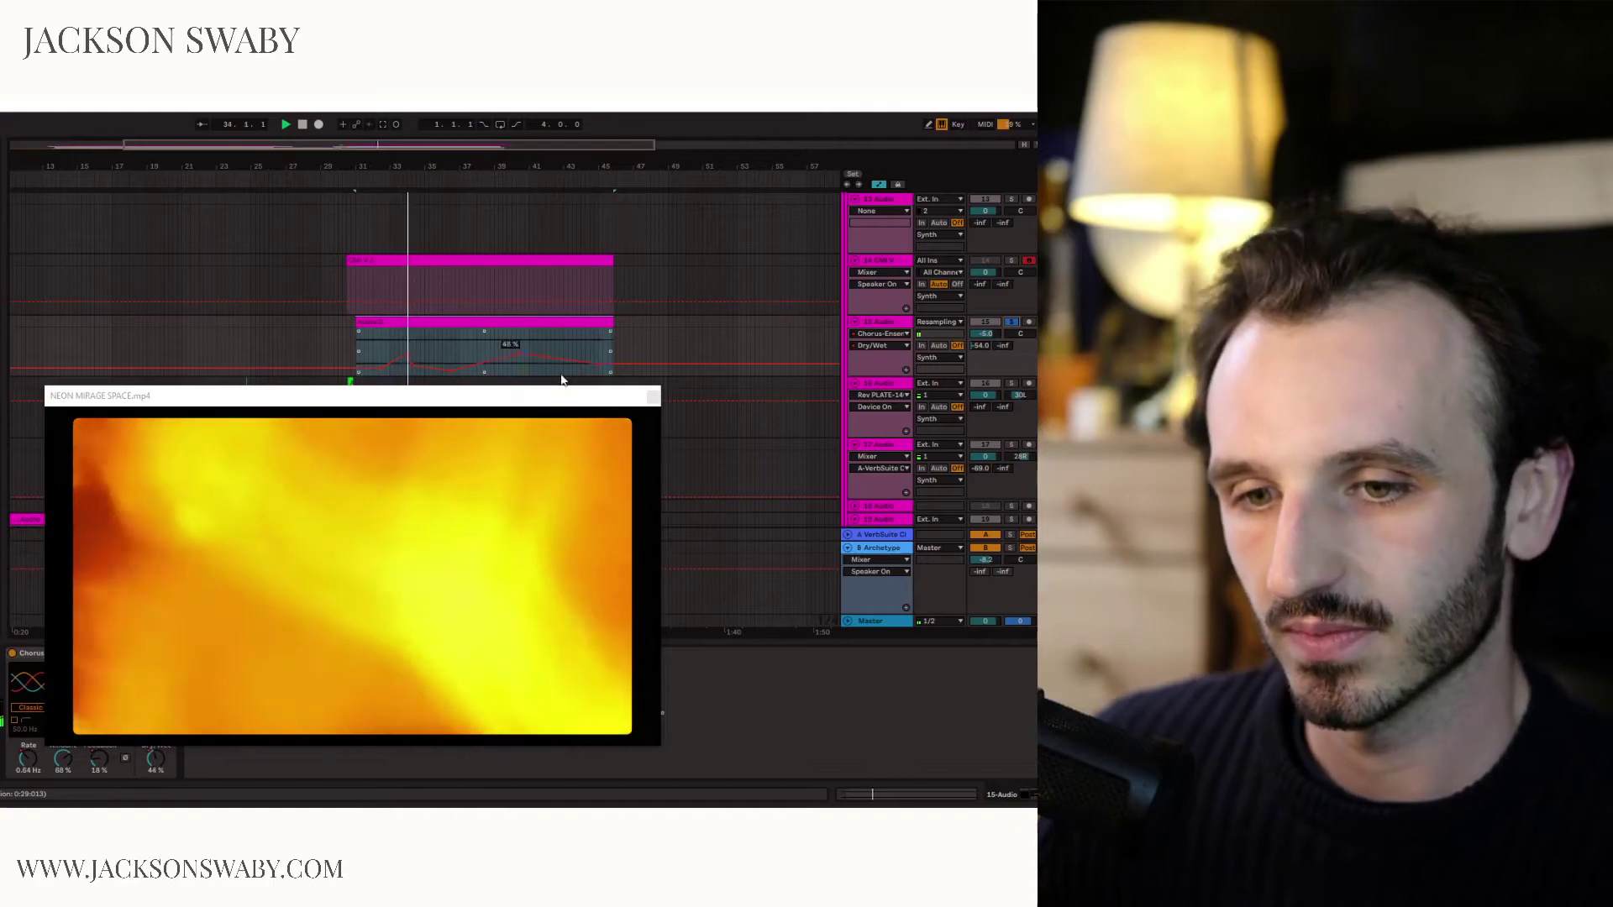
Open the 15 Audio clip's sample view, clear the video window away from it, and examine the waveform.
double_click(539, 366)
drag(345, 396, 114, 174)
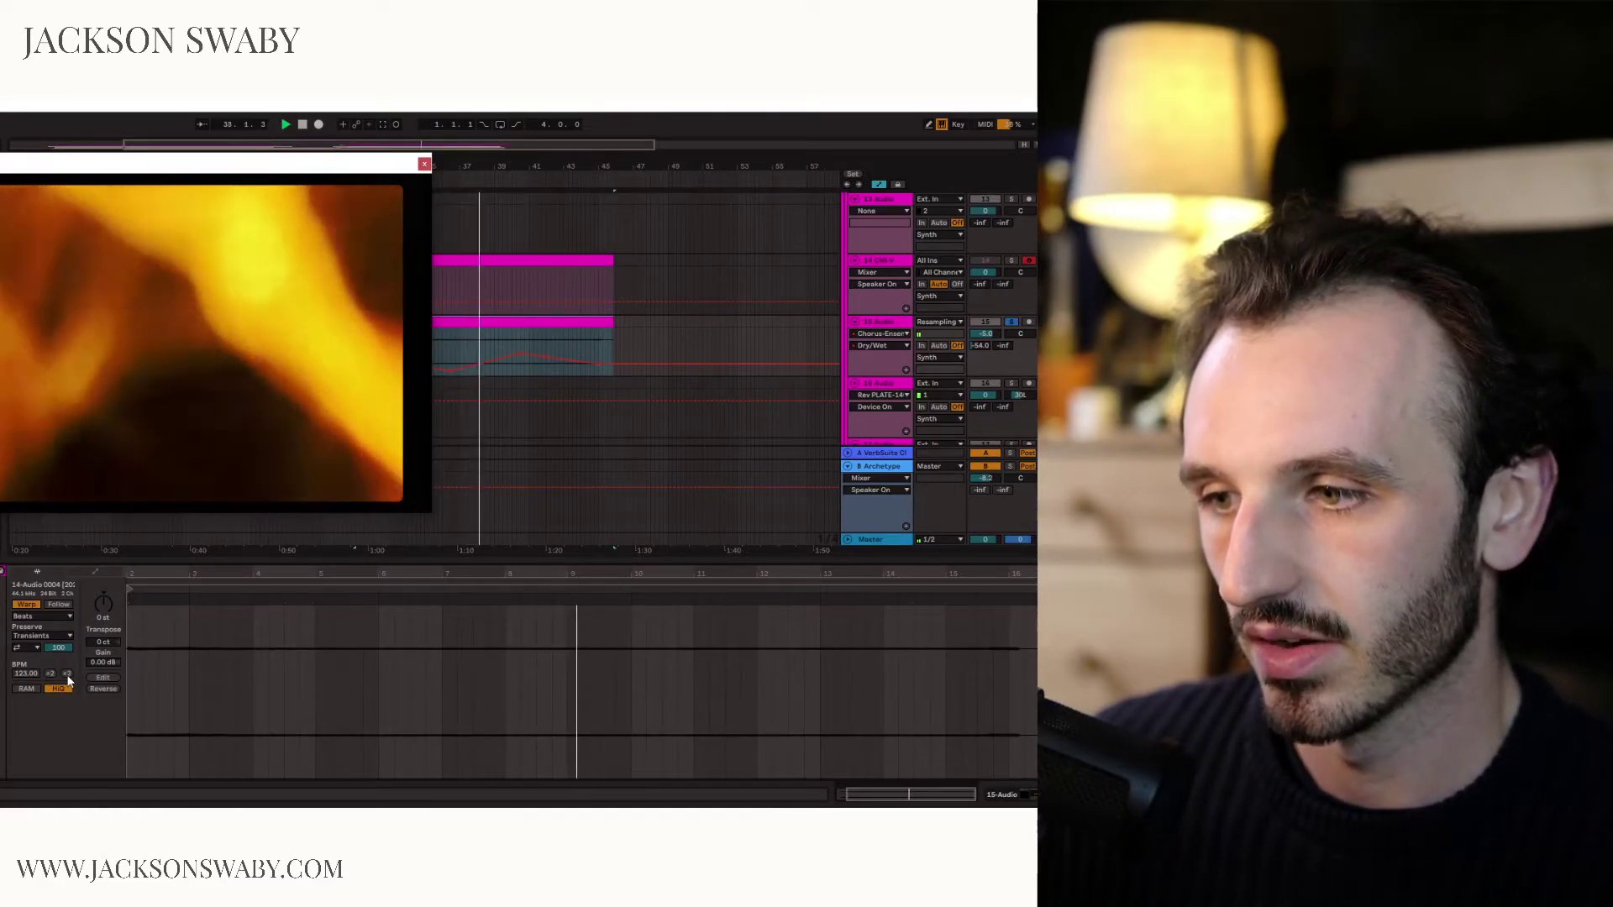
drag(134, 588, 151, 587)
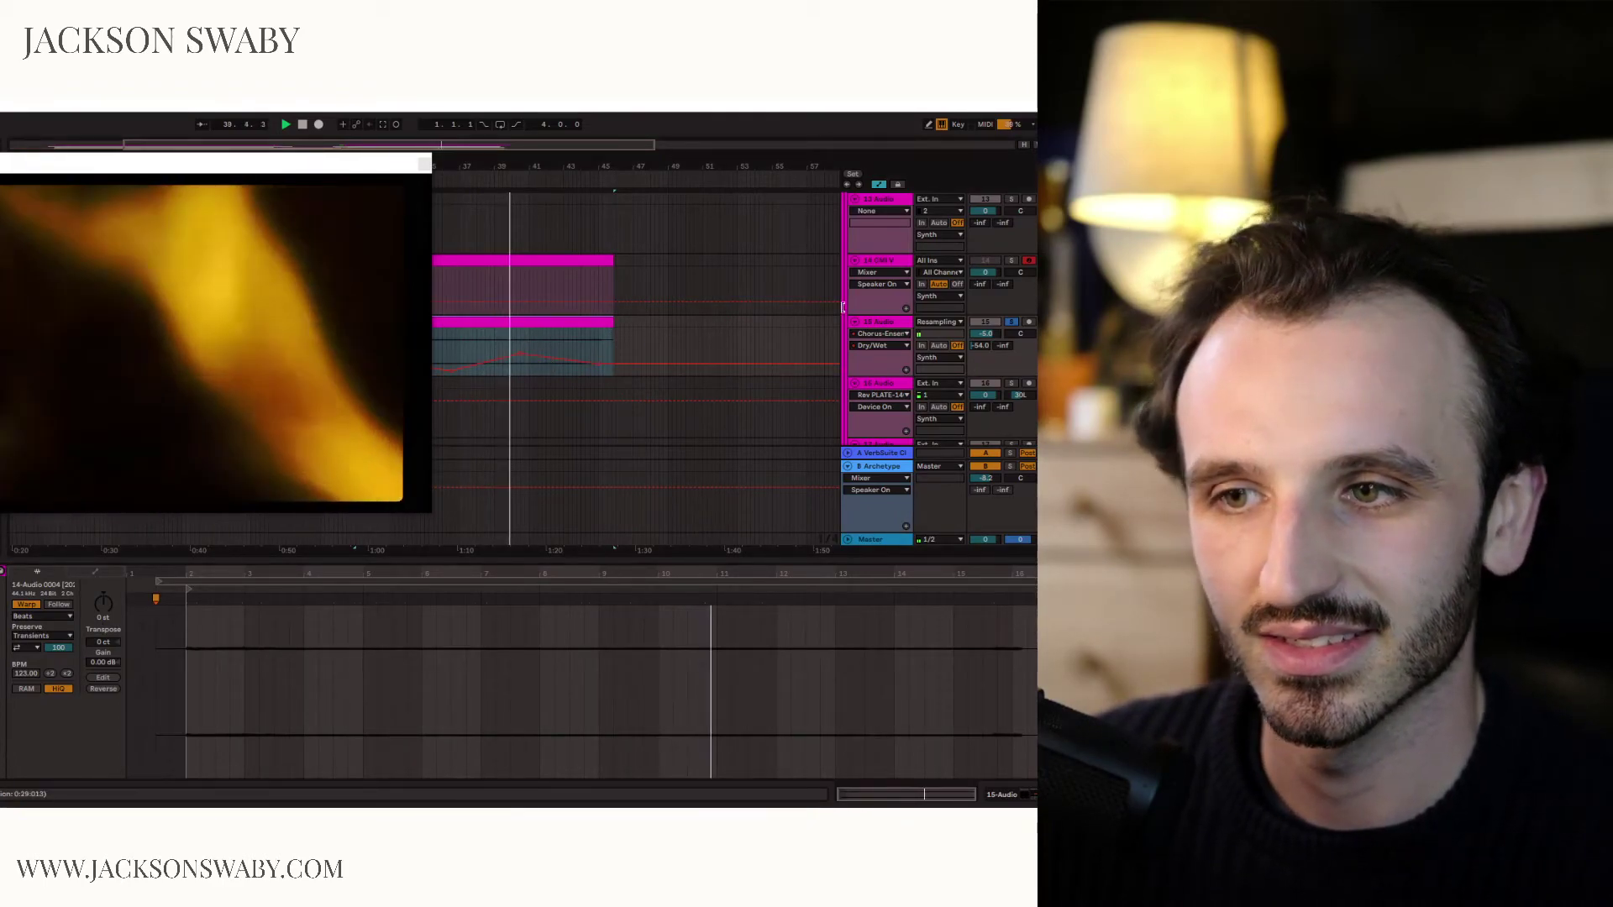
Turn off solo on 15 Audio and audition the 22 Audio clip soloed from about bar 30.
click(1008, 322)
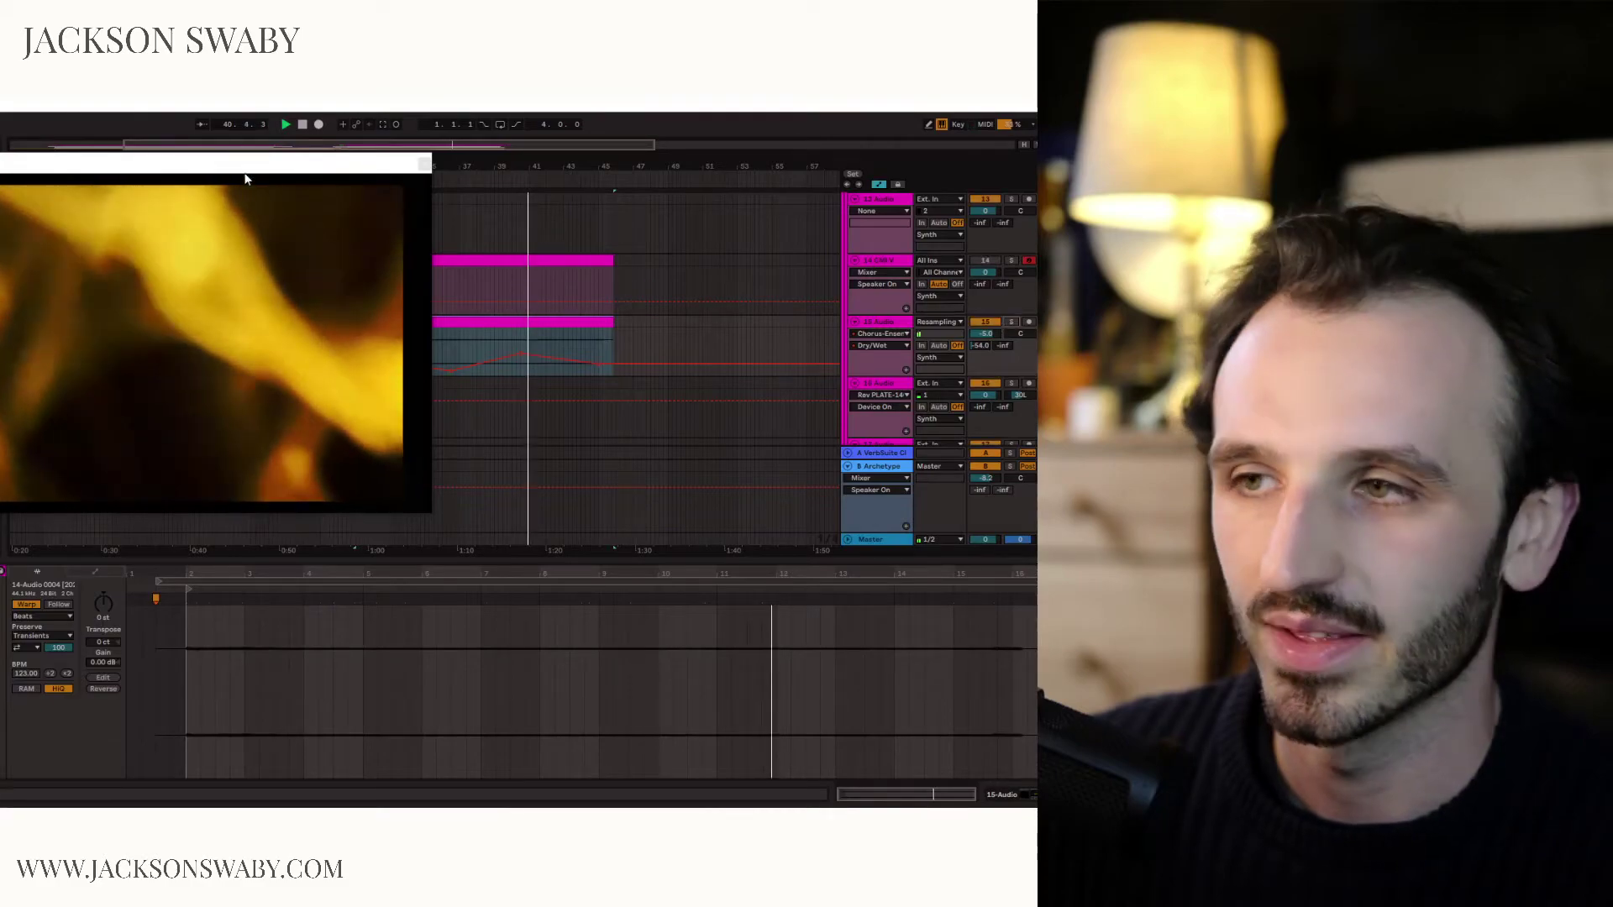
drag(232, 166, 160, 153)
scroll(540, 269, down, 5)
scroll(515, 252, left, 3)
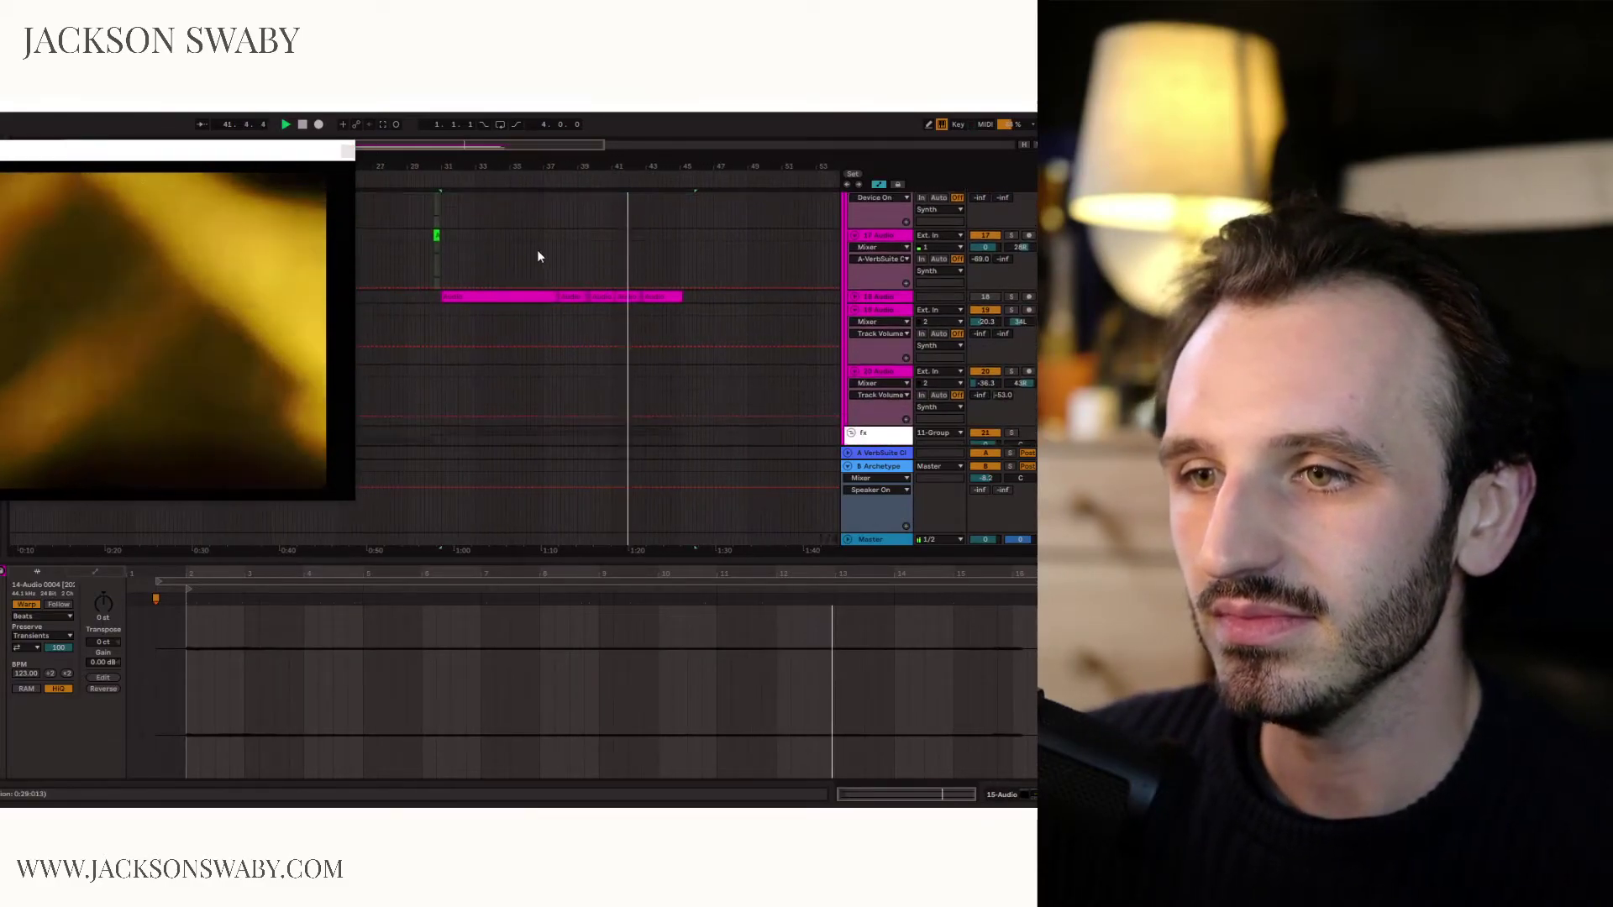
scroll(637, 260, down, 4)
click(566, 280)
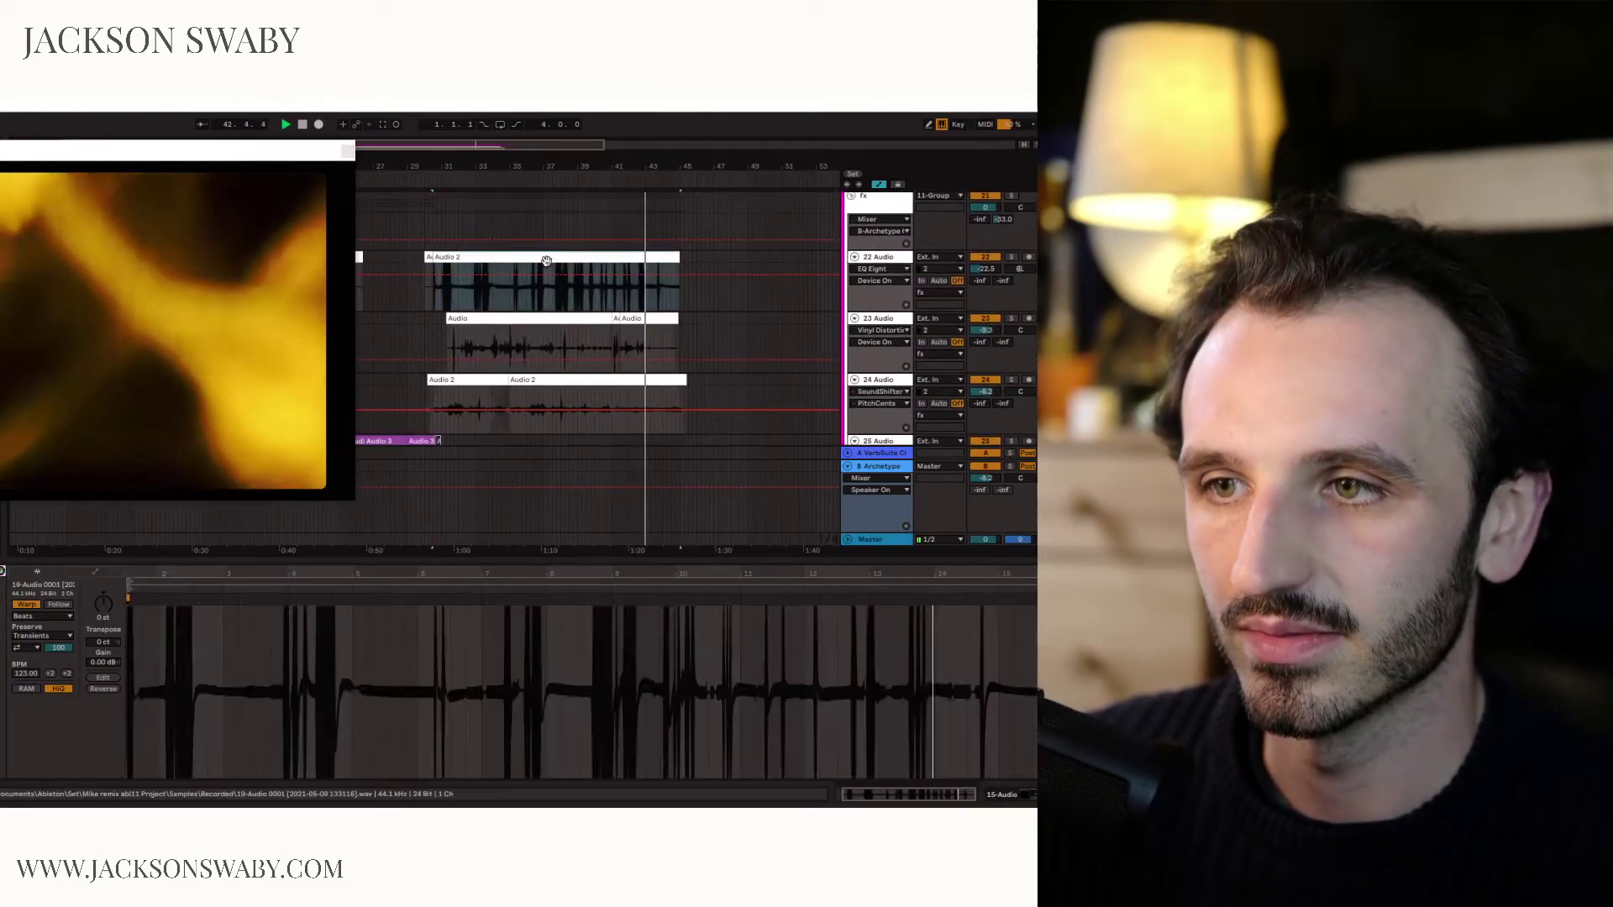
click(1010, 256)
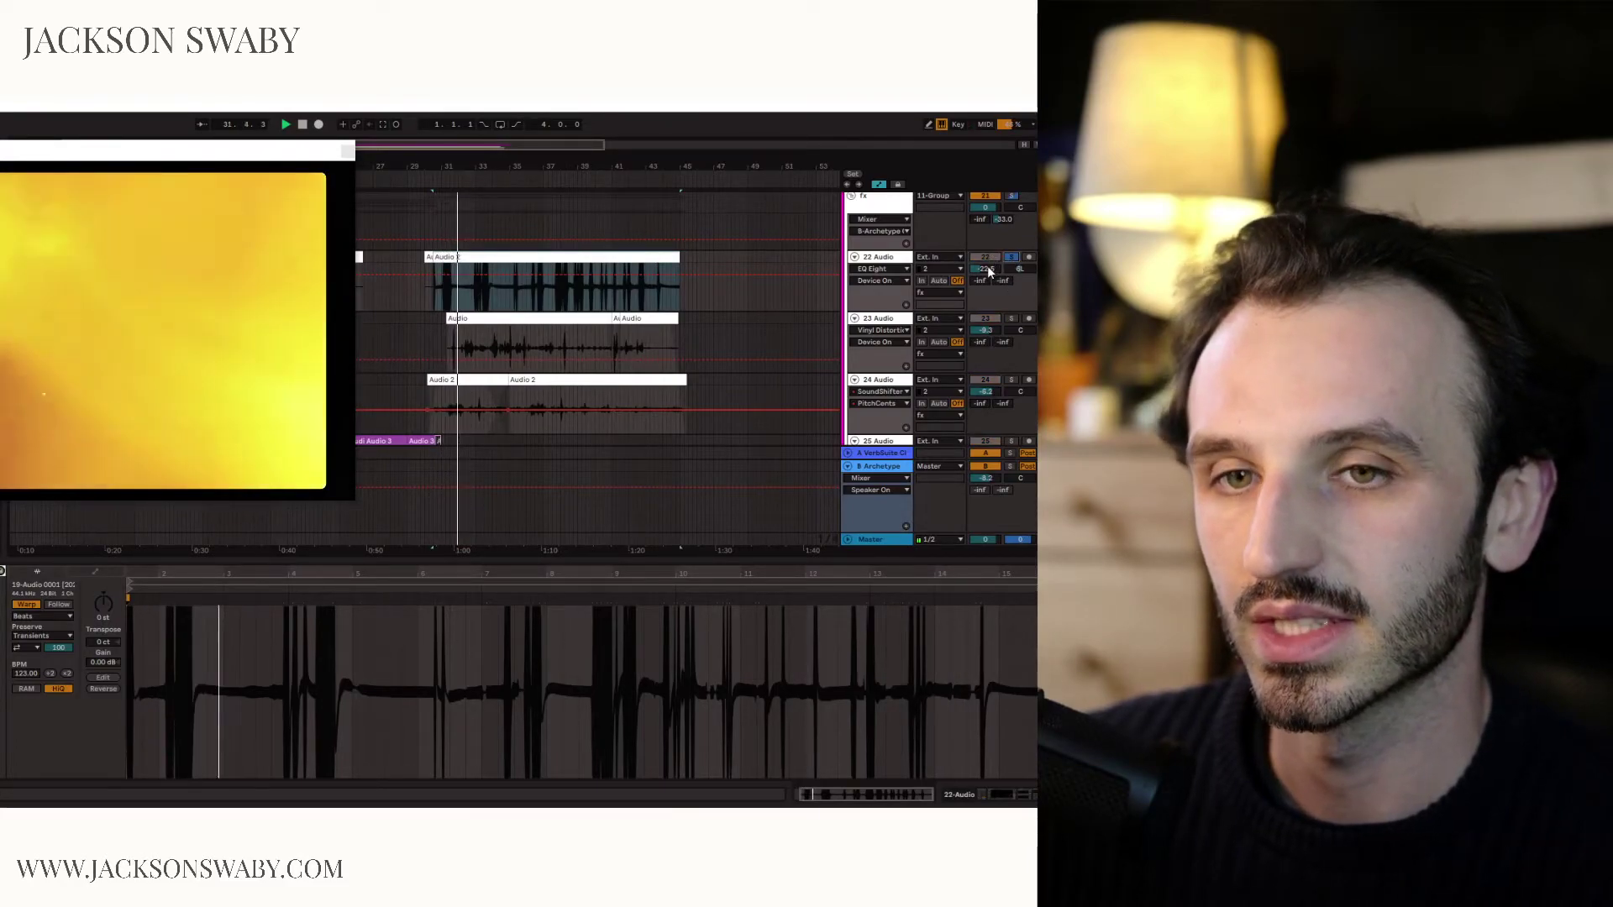
scroll(672, 269, down, 2)
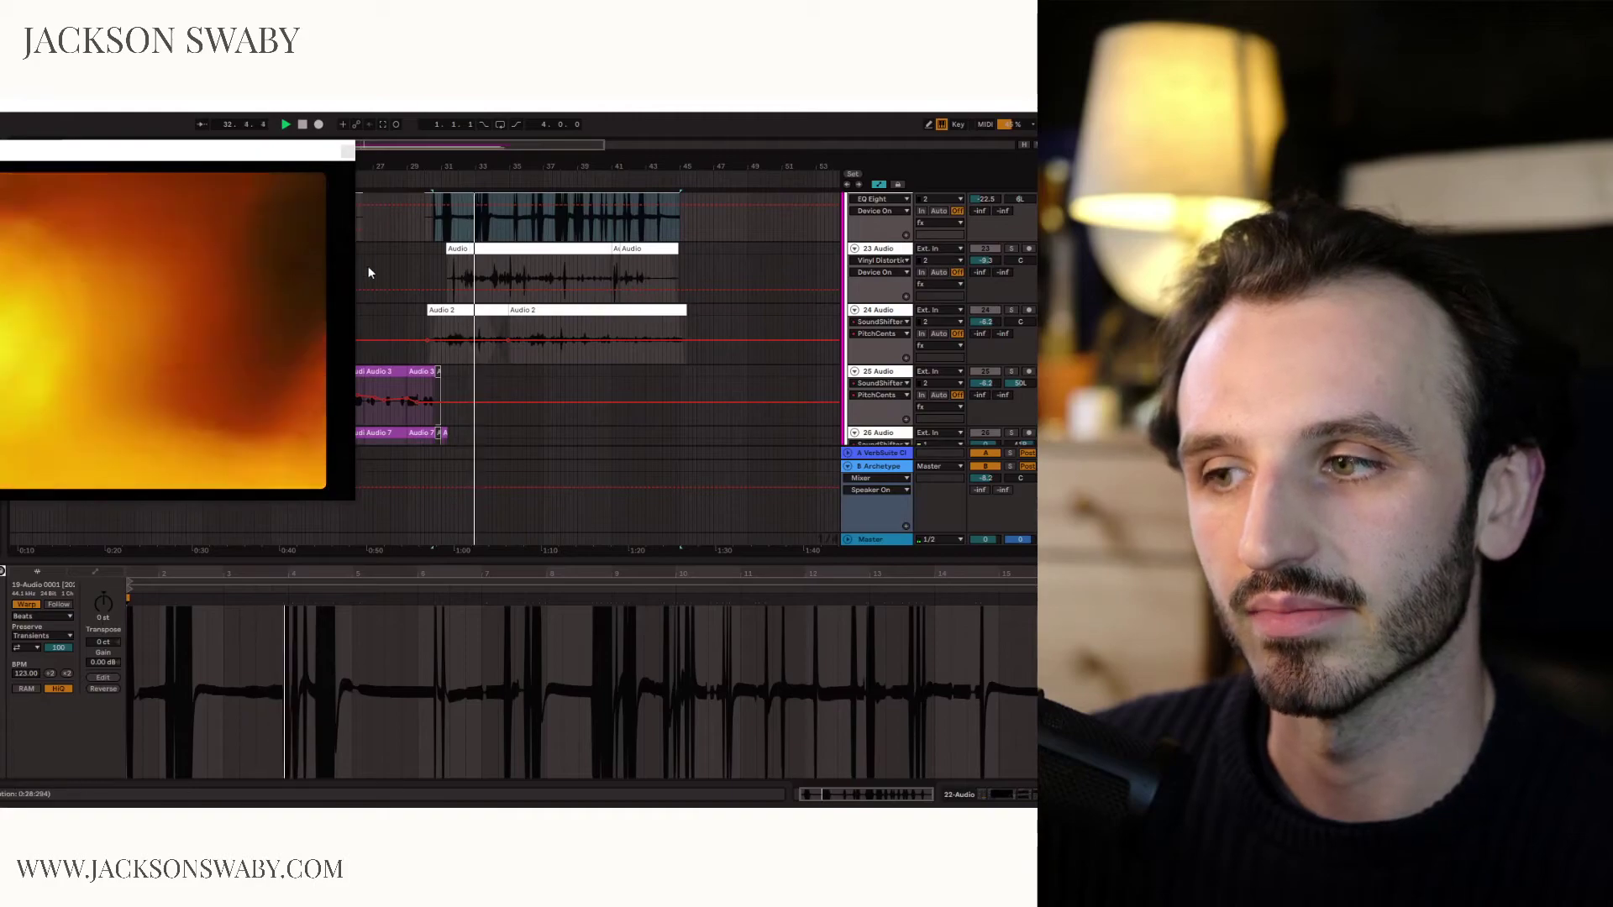
scroll(486, 274, up, 1)
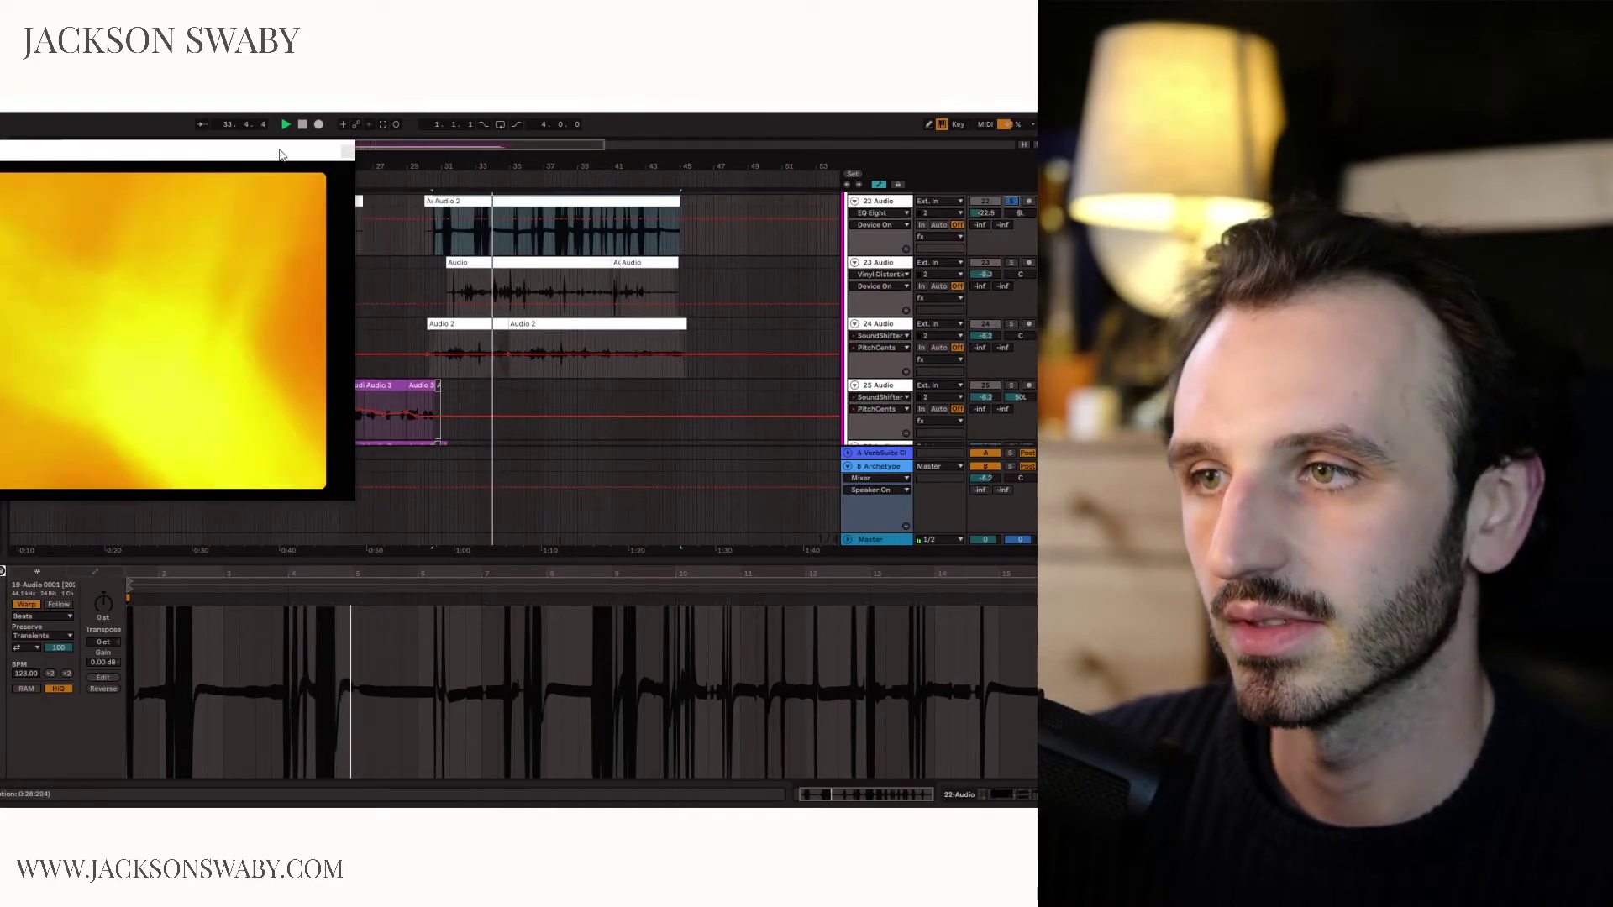
scroll(386, 288, up, 1)
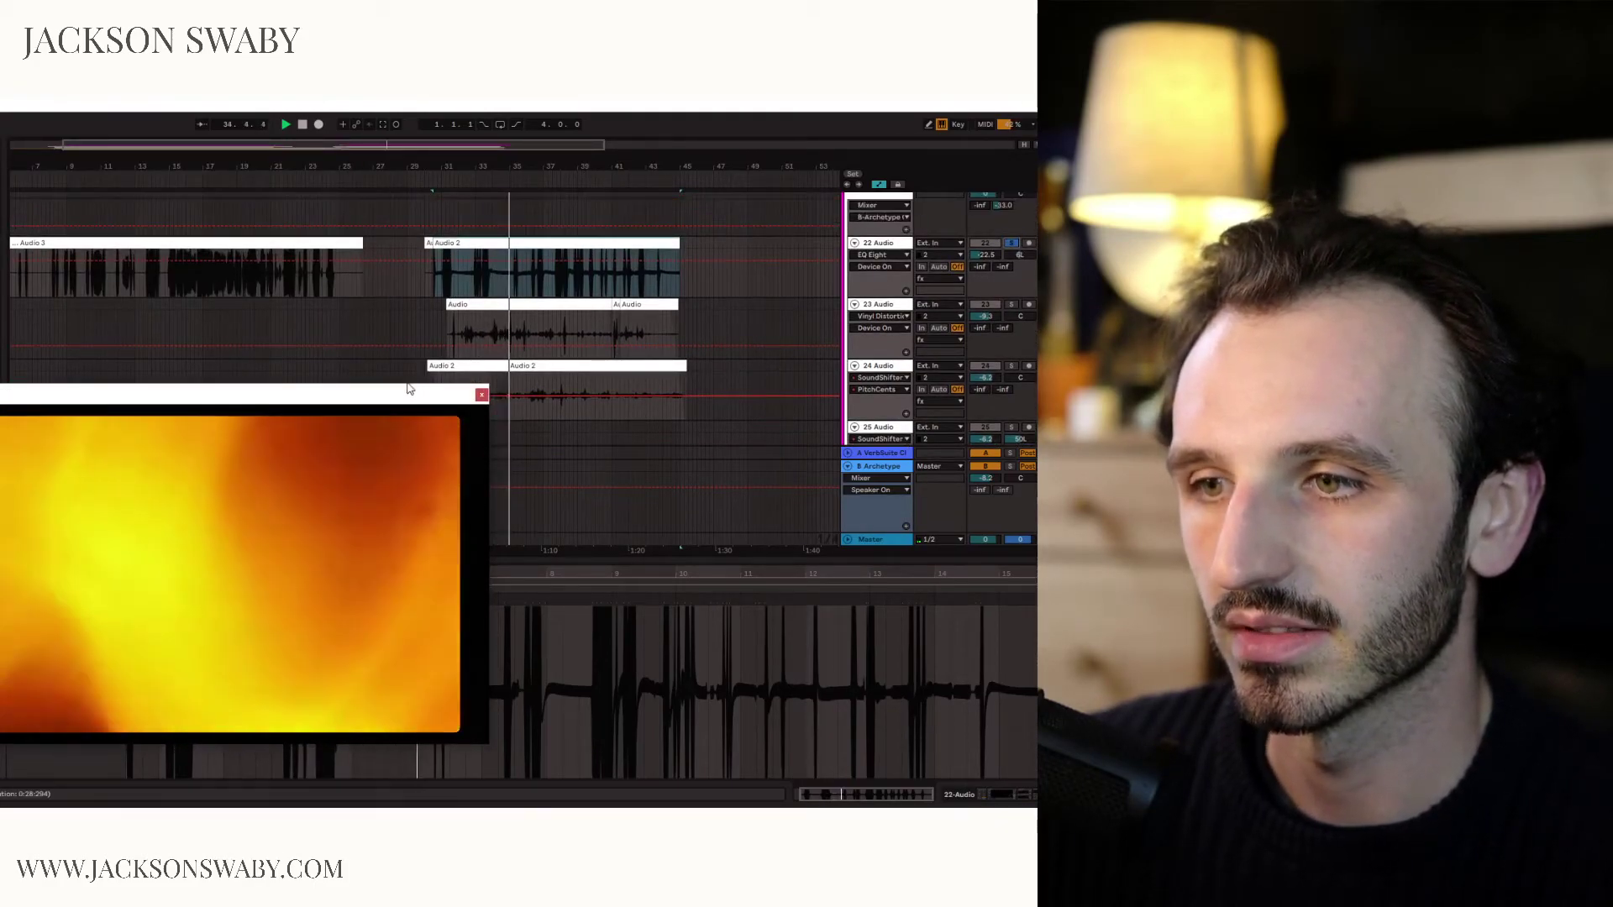
Compare the 22 Audio clip's sound with its gain lowered, and reset the clip gain to 0 dB.
drag(400, 398, 389, 171)
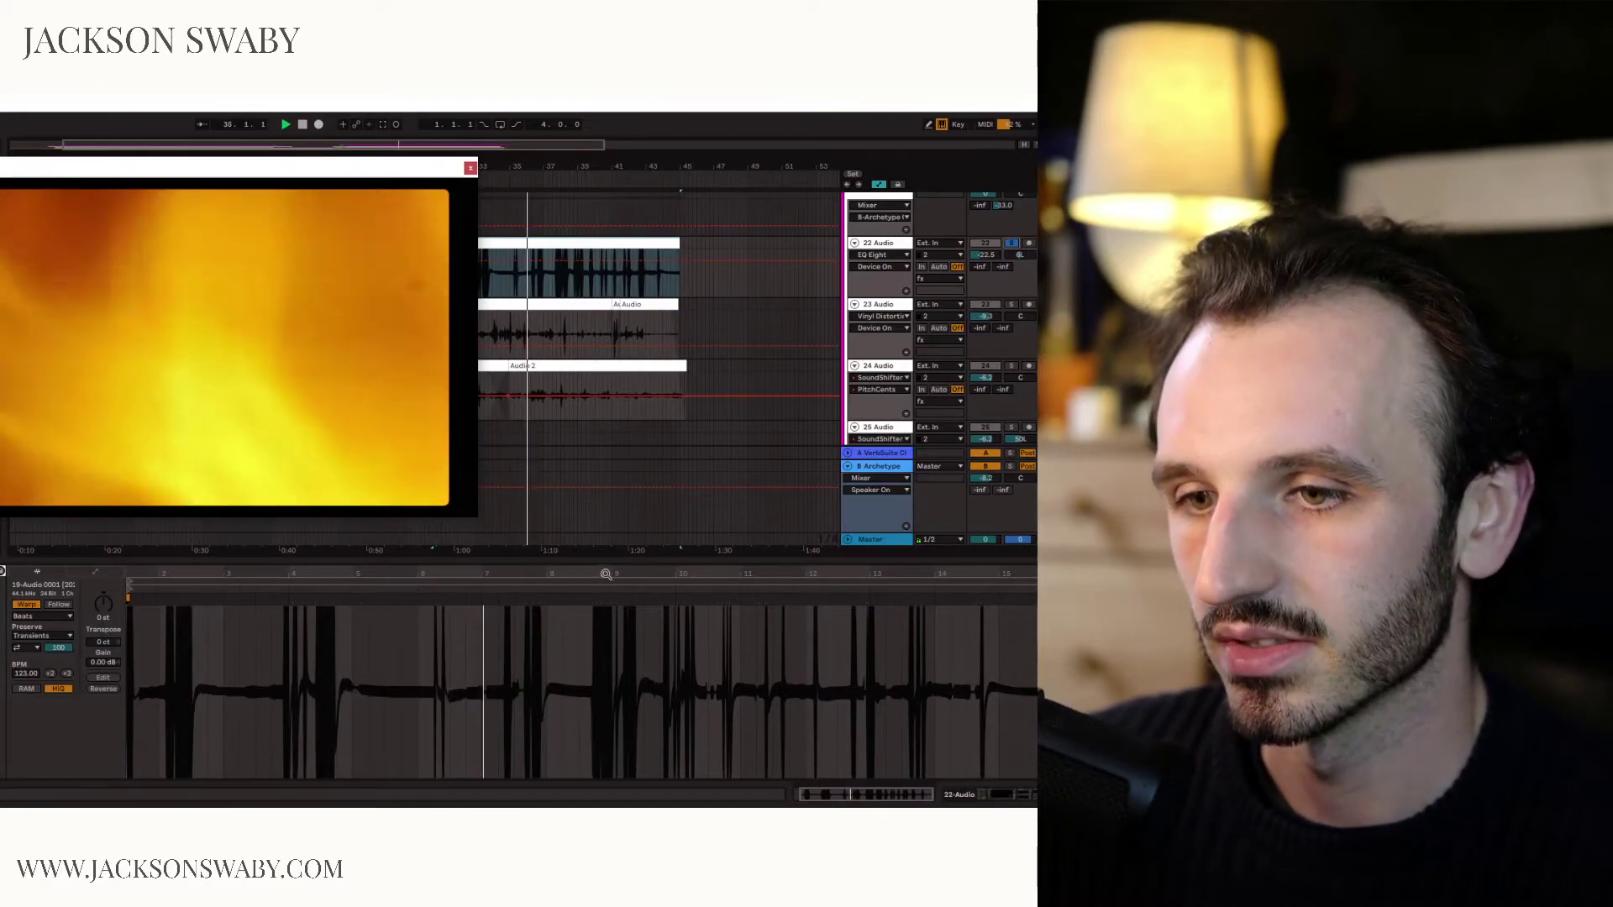
drag(104, 661, 104, 697)
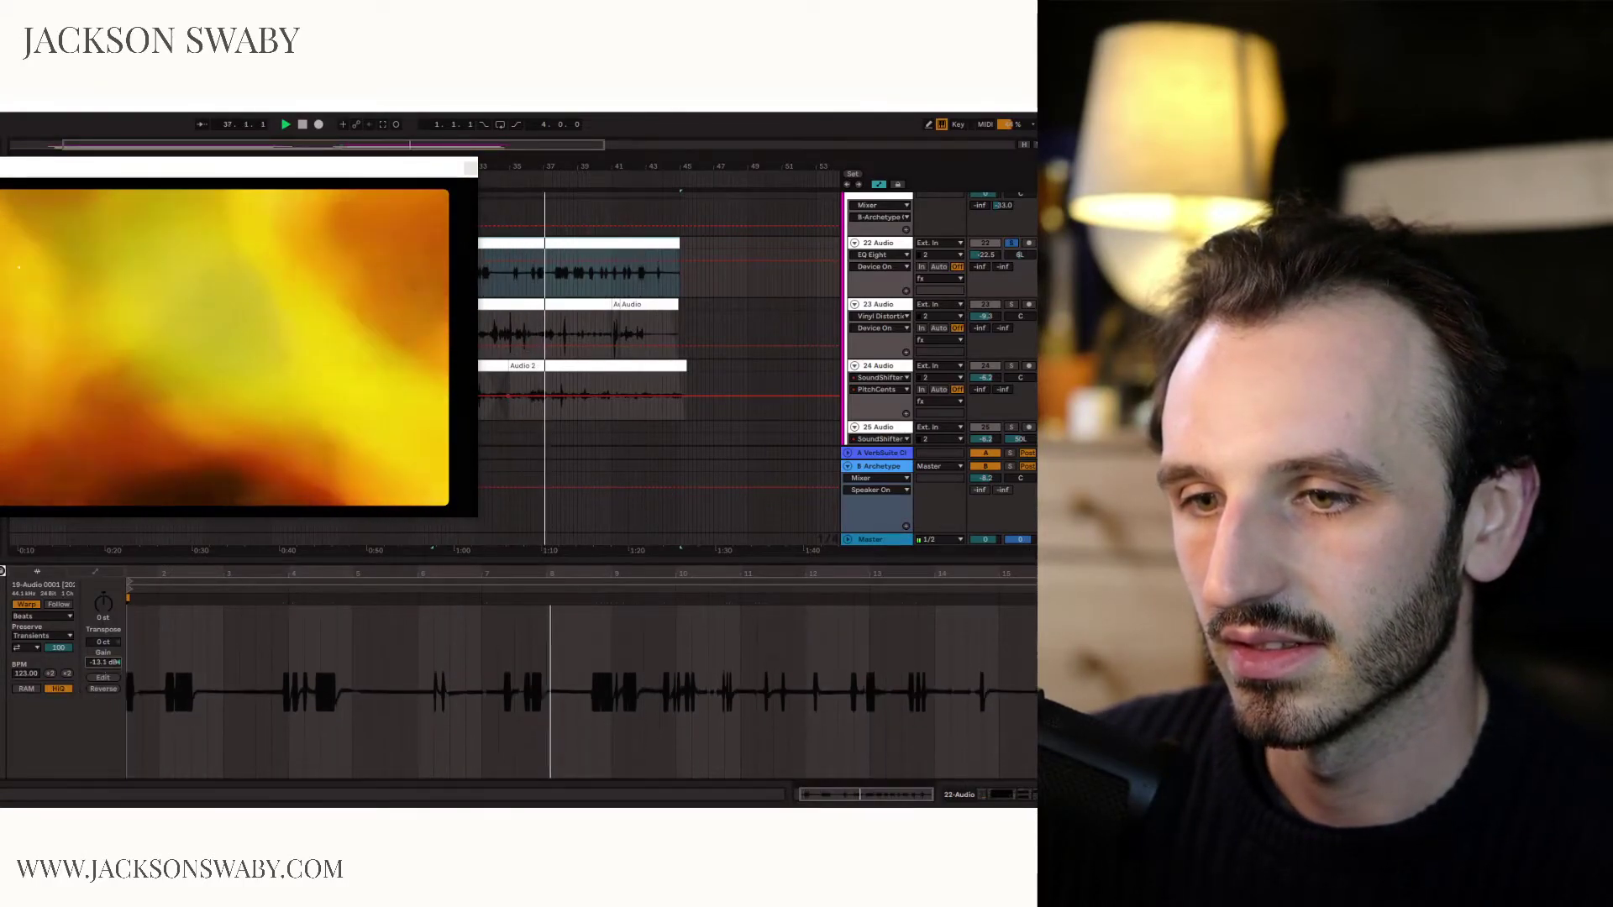
key(Delete)
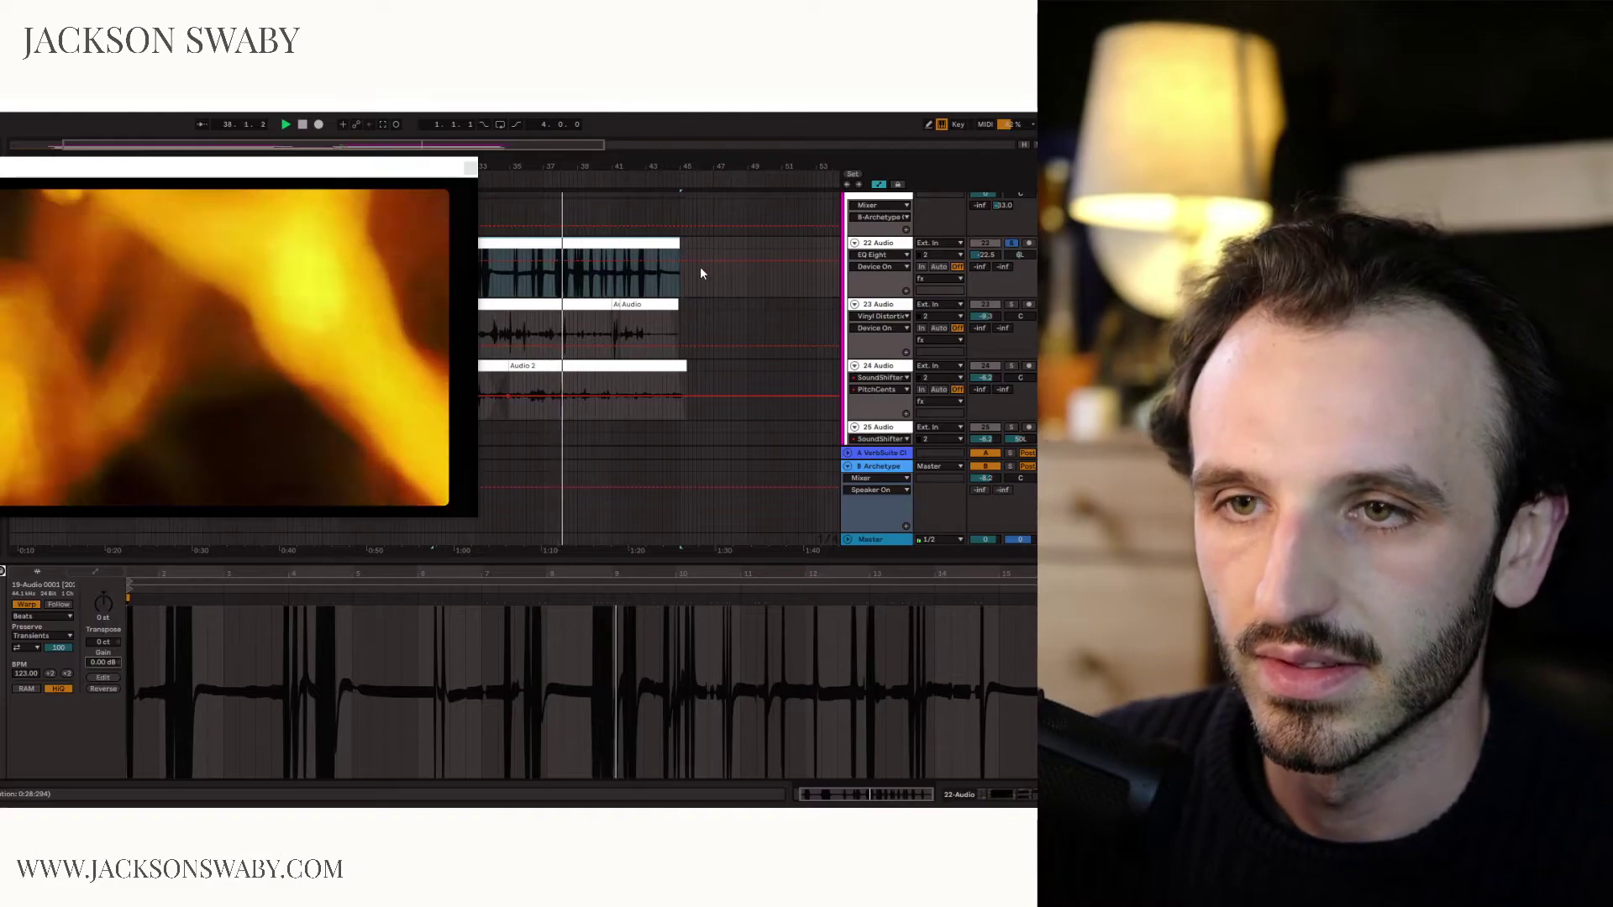
drag(354, 178, 268, 172)
scroll(460, 311, up, 3)
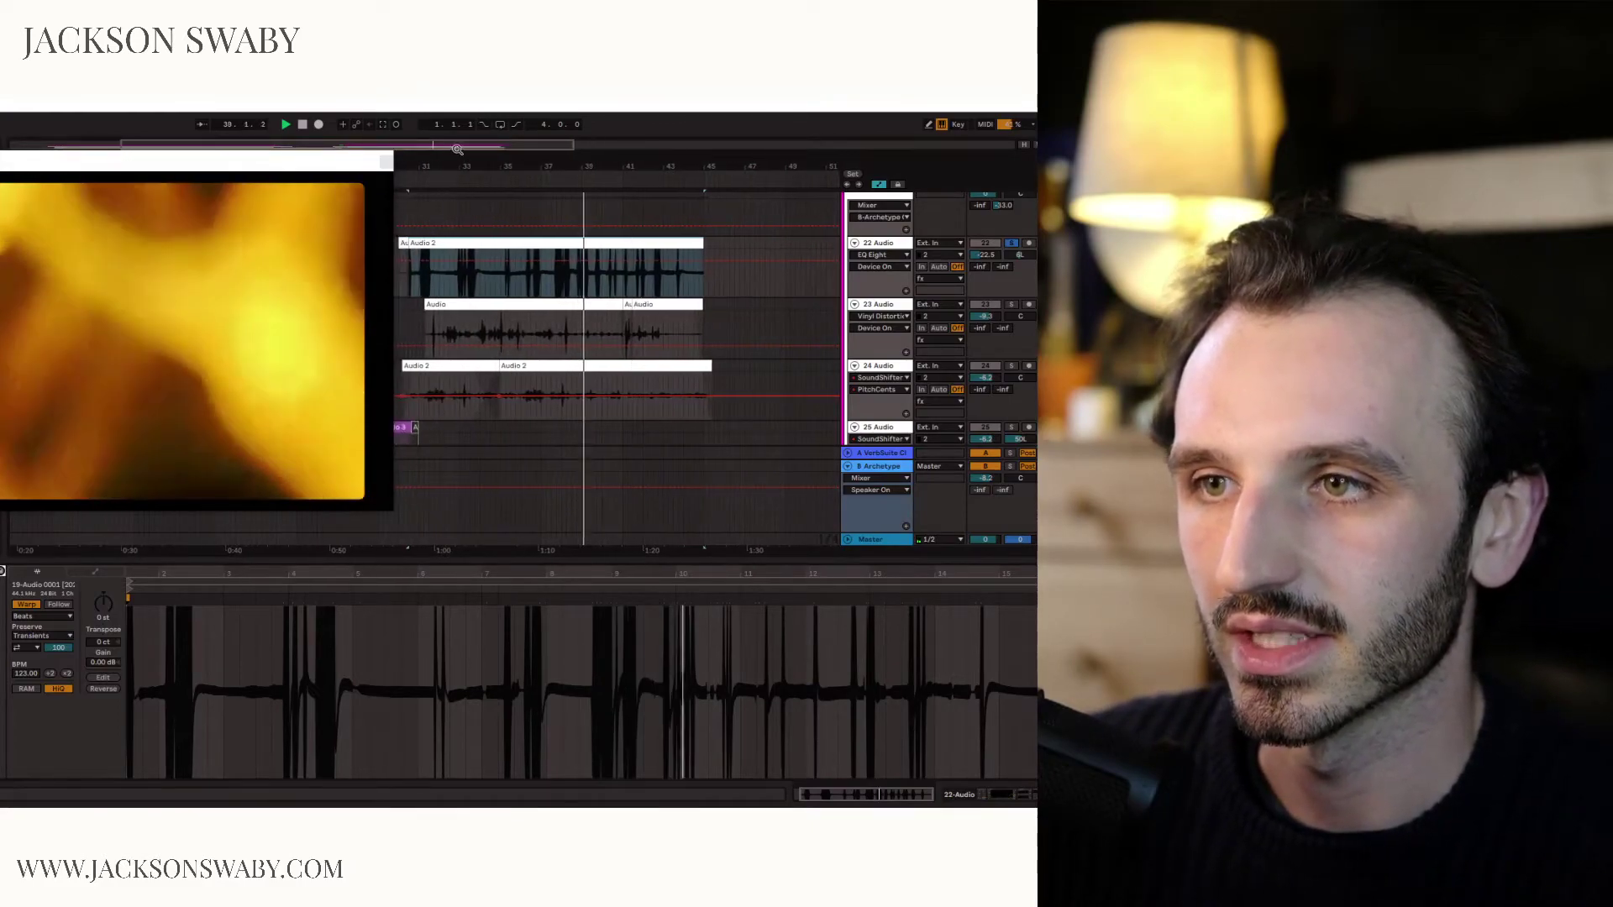
Audition the 23 Audio clip soloed from about bar 31 against the video and display the track's effect devices.
click(461, 306)
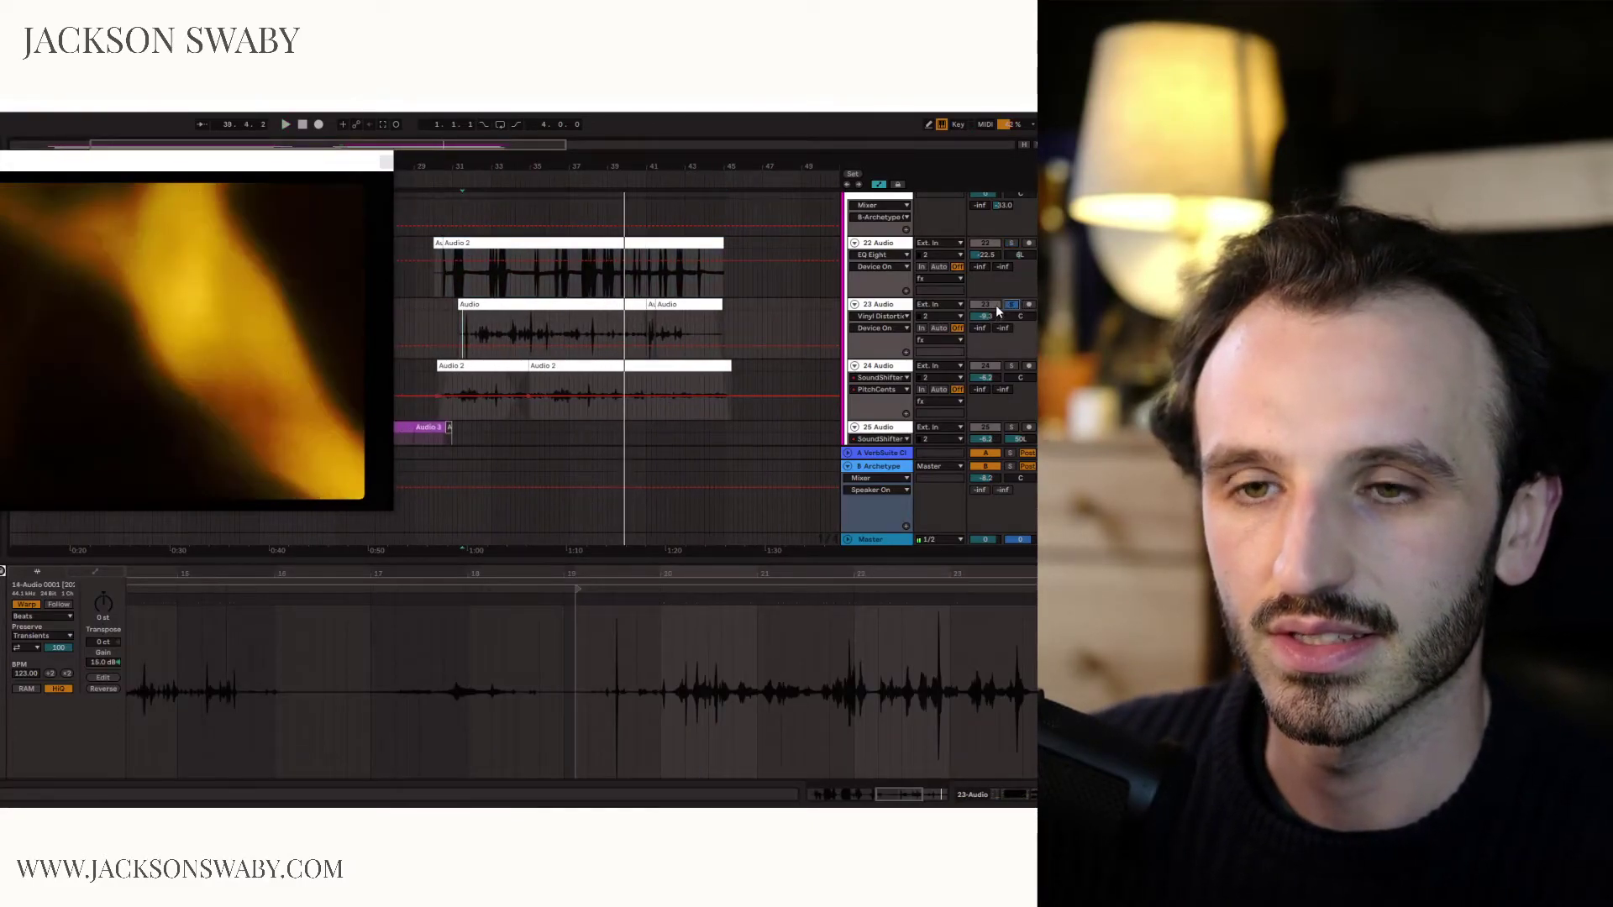
key(space)
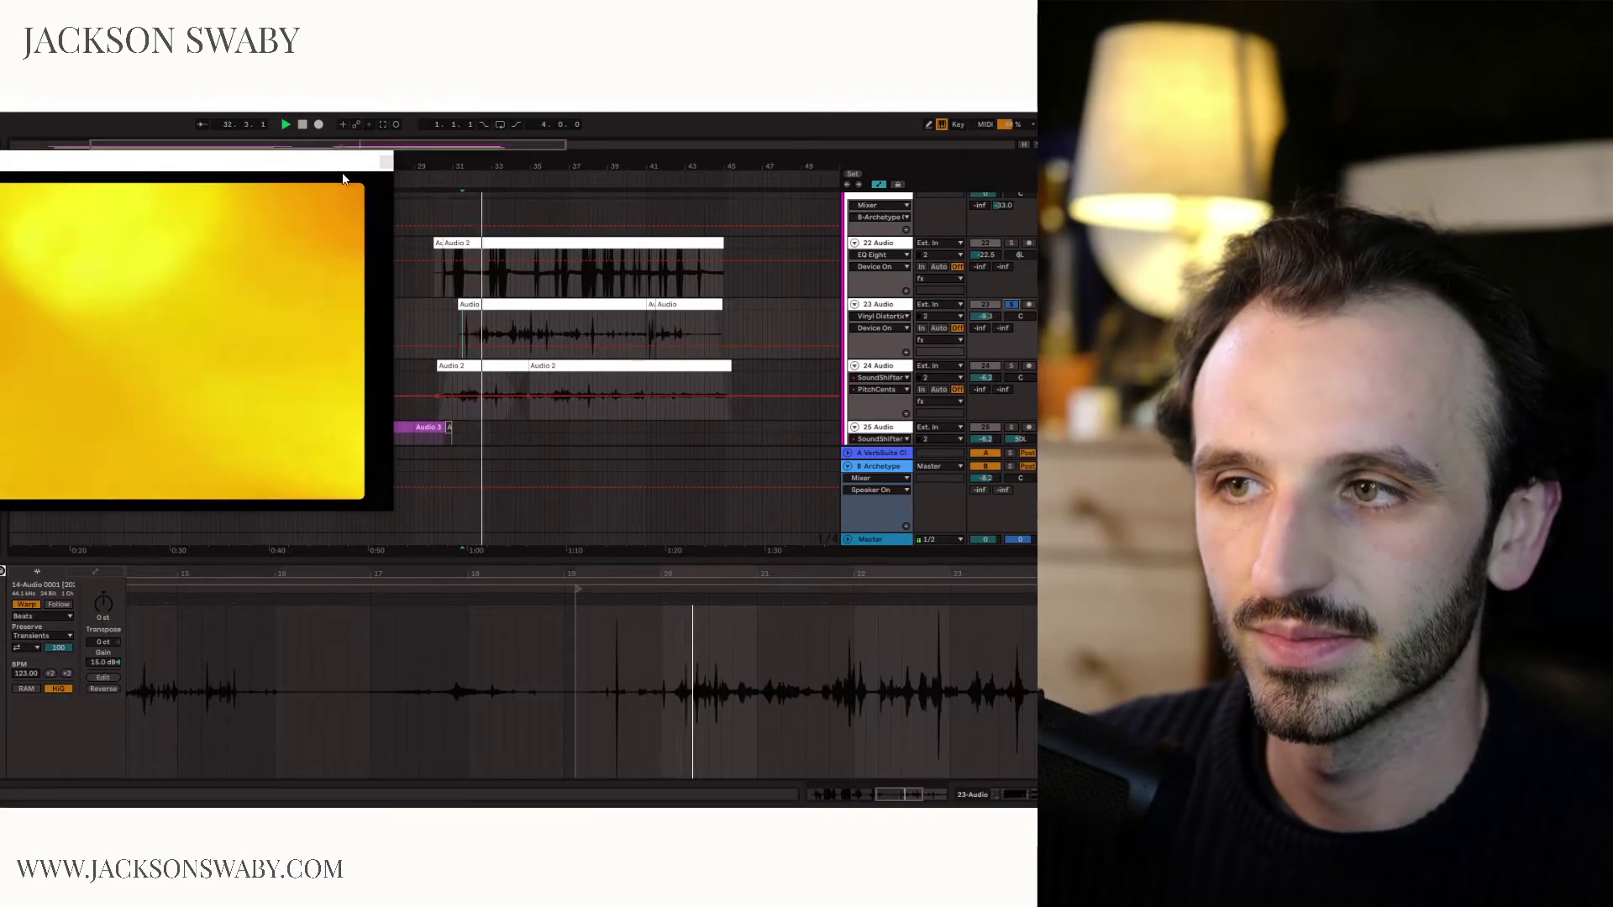
drag(347, 178, 365, 199)
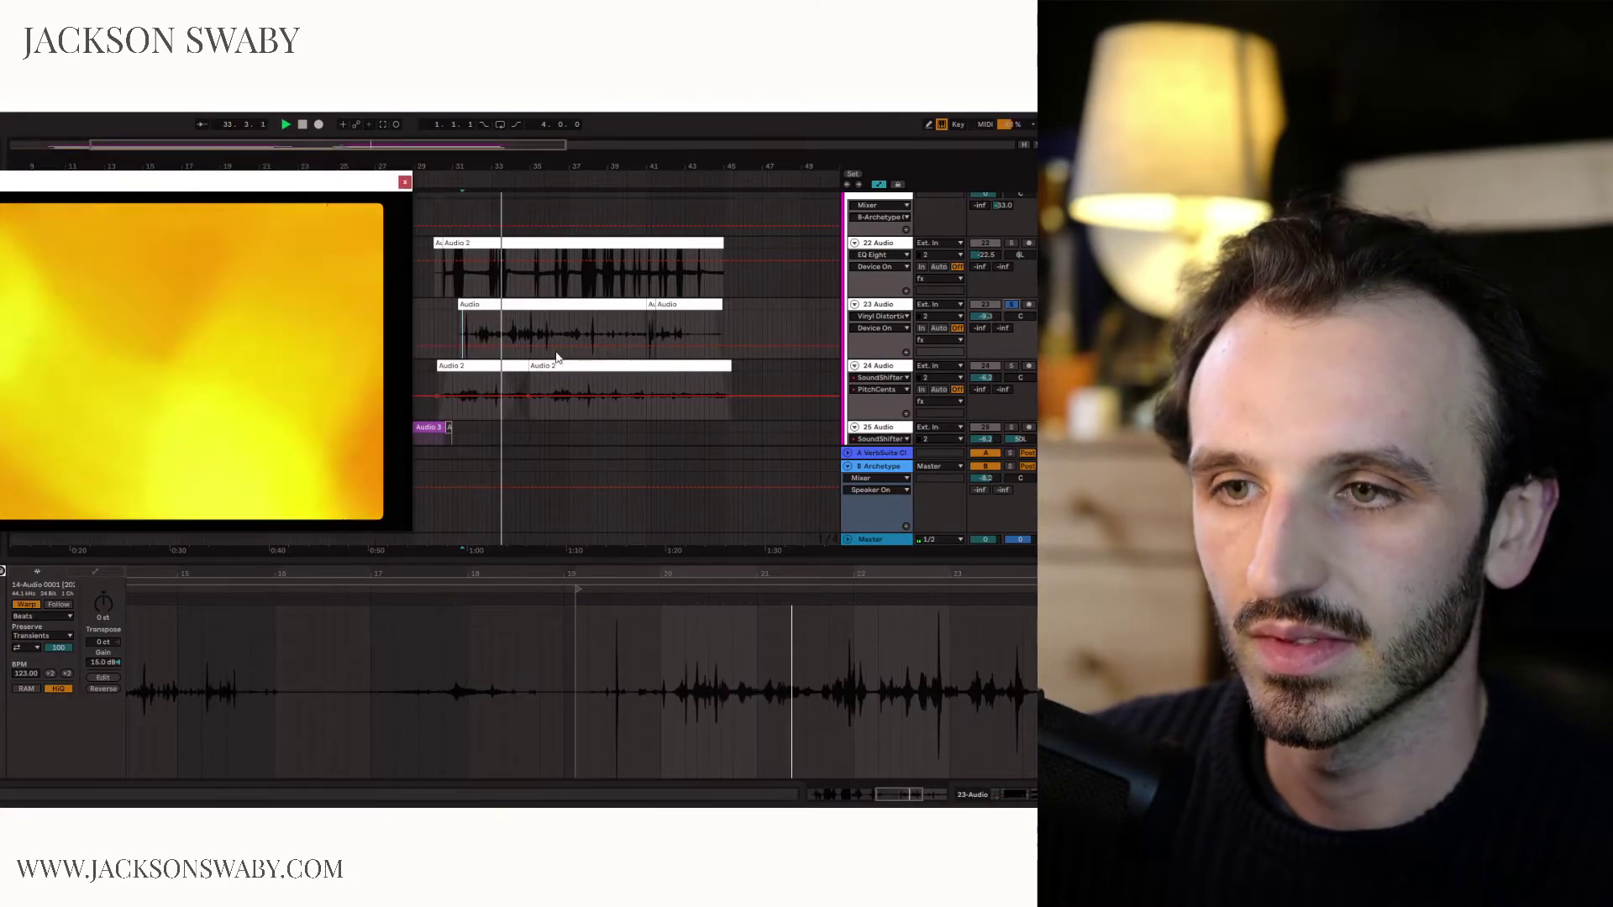
click(1012, 794)
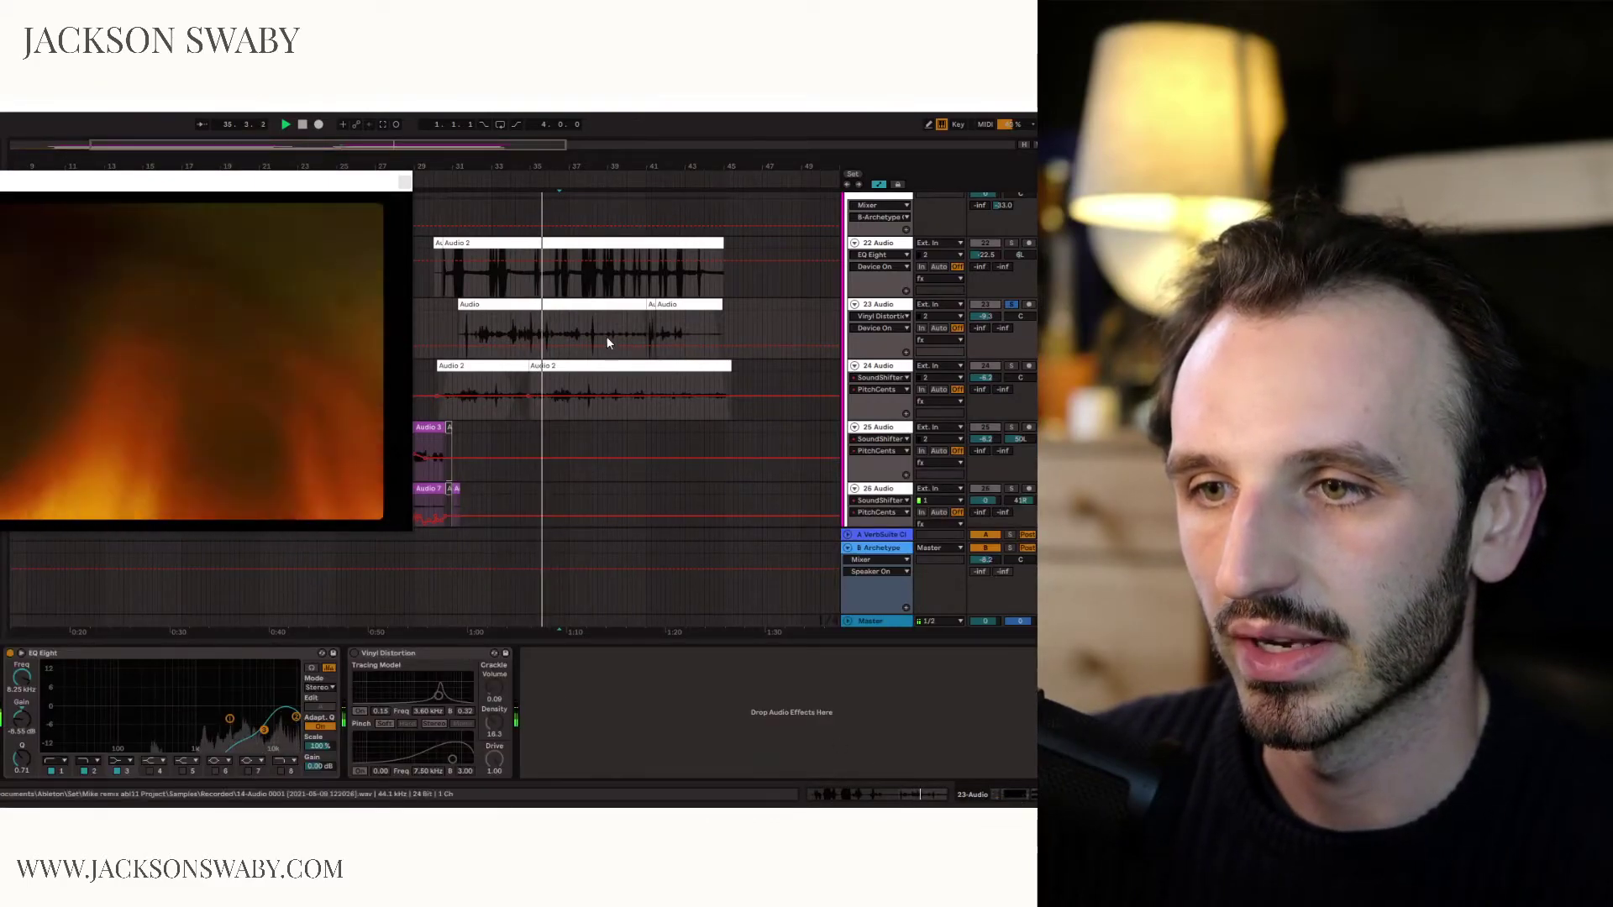
Solo 24 Audio, show its effect chain, and switch off the first SoundShifter device during playback.
click(1011, 366)
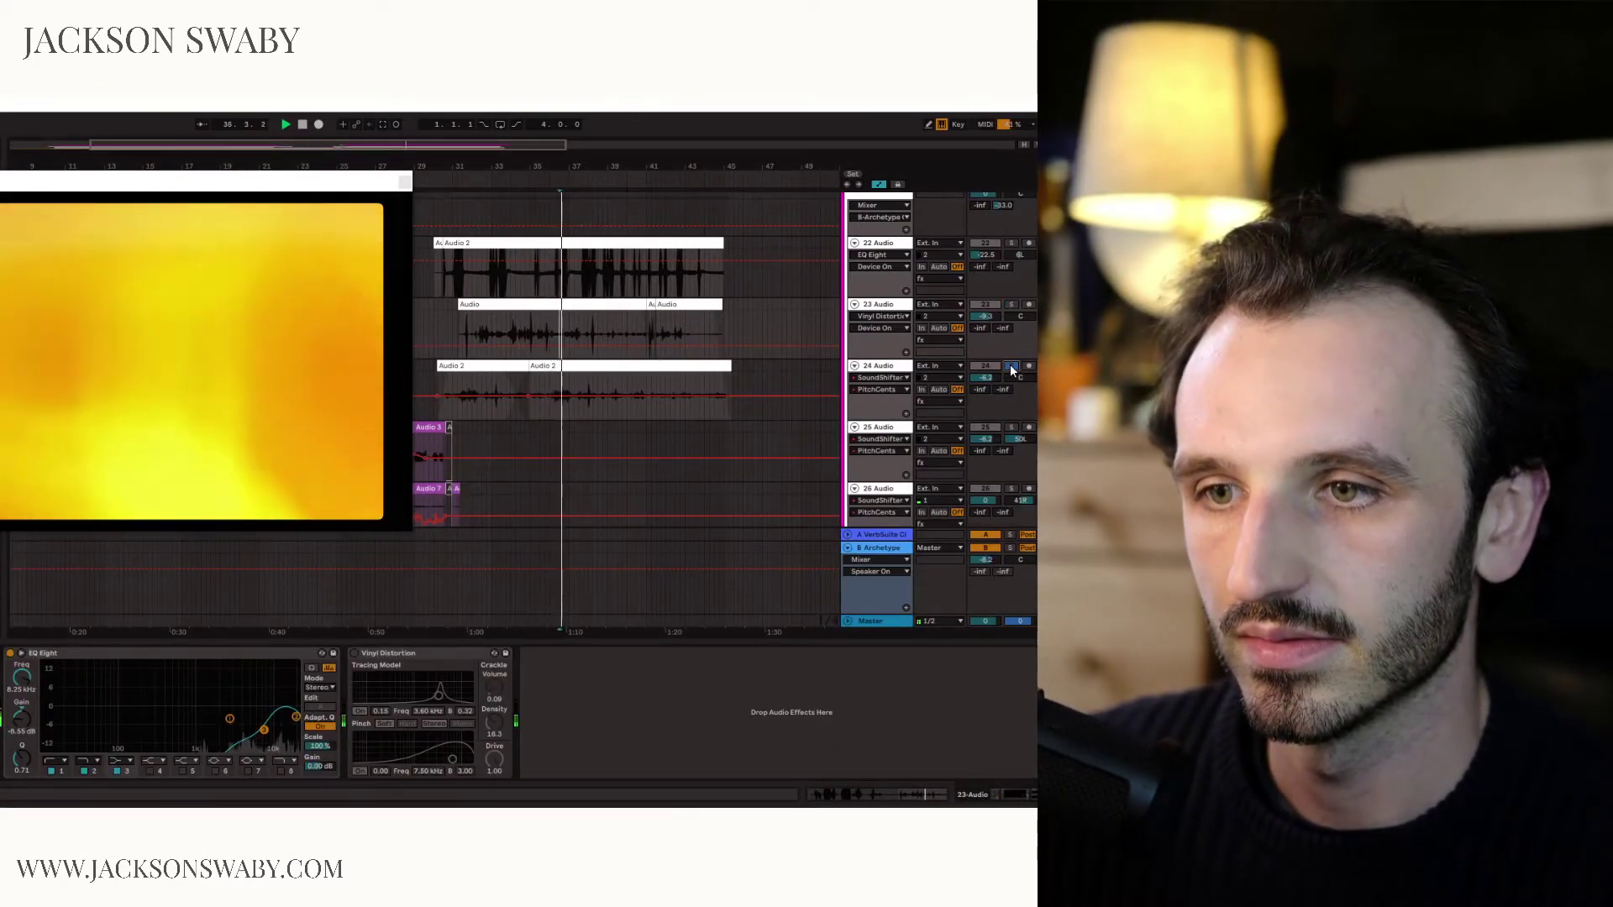
click(878, 366)
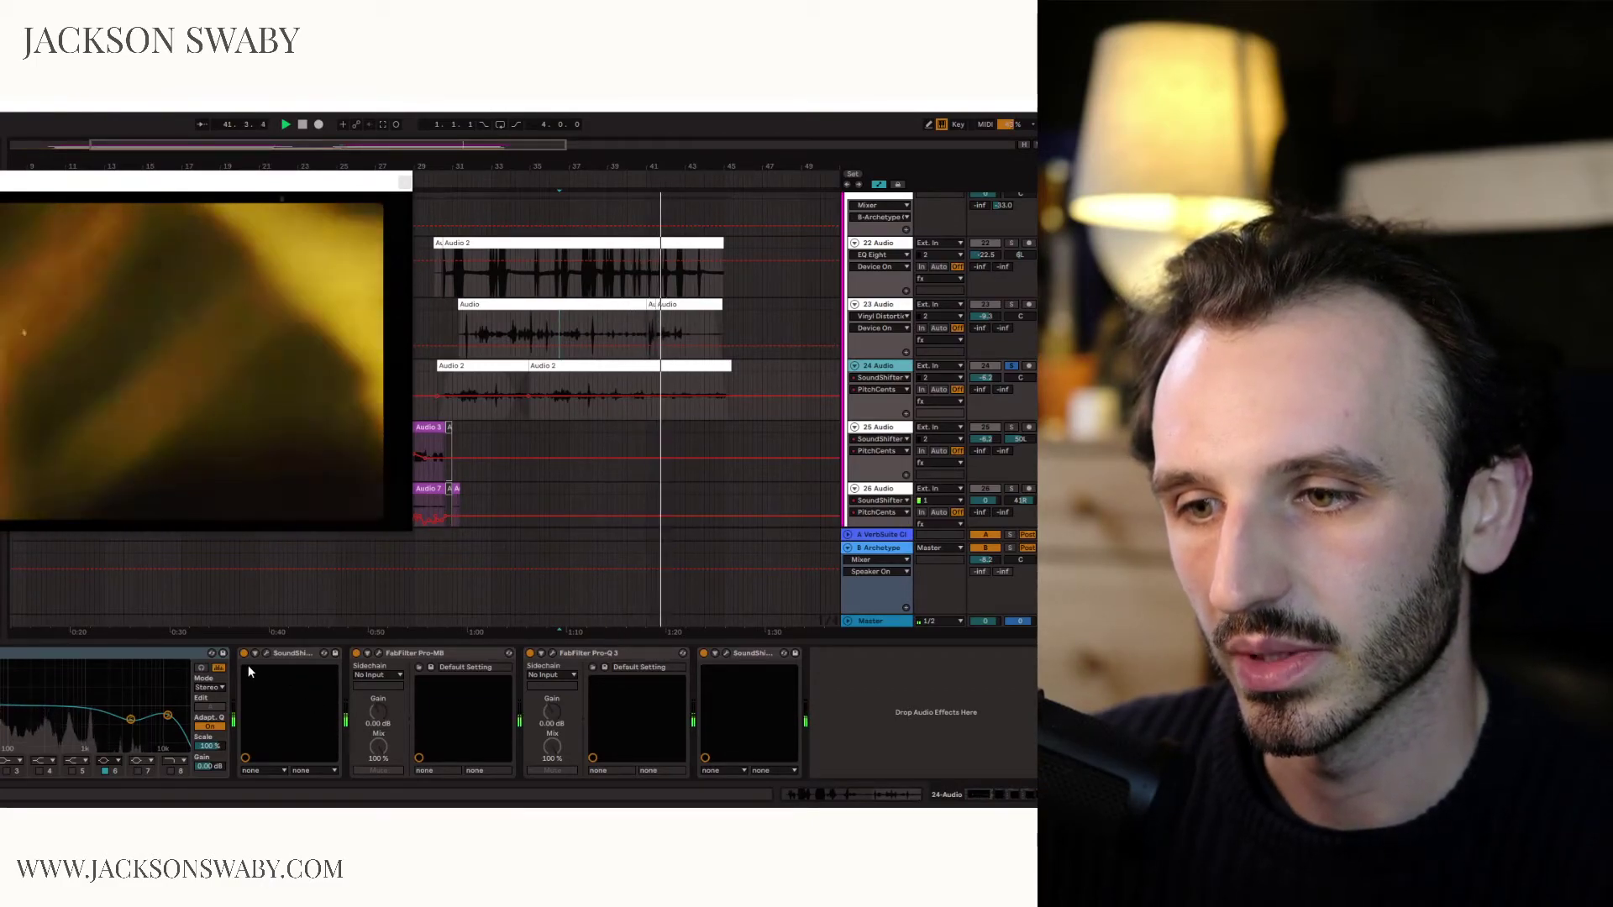
click(246, 658)
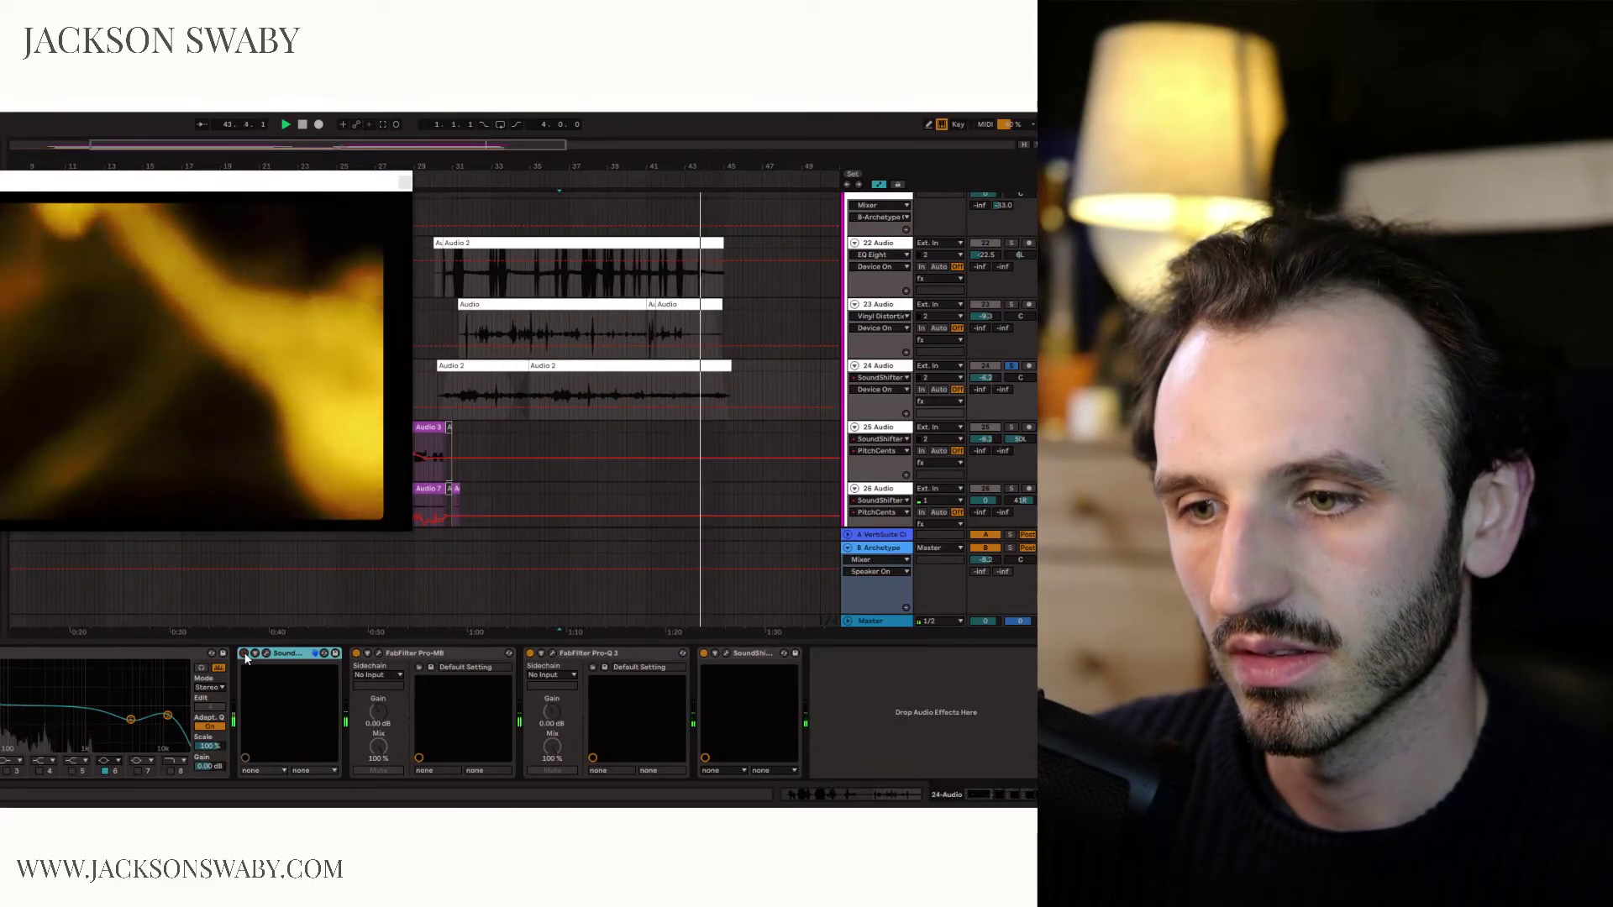
Clear the video window off the fx clips and play 25 Audio soloed from about bar 25.
drag(239, 202, 462, 477)
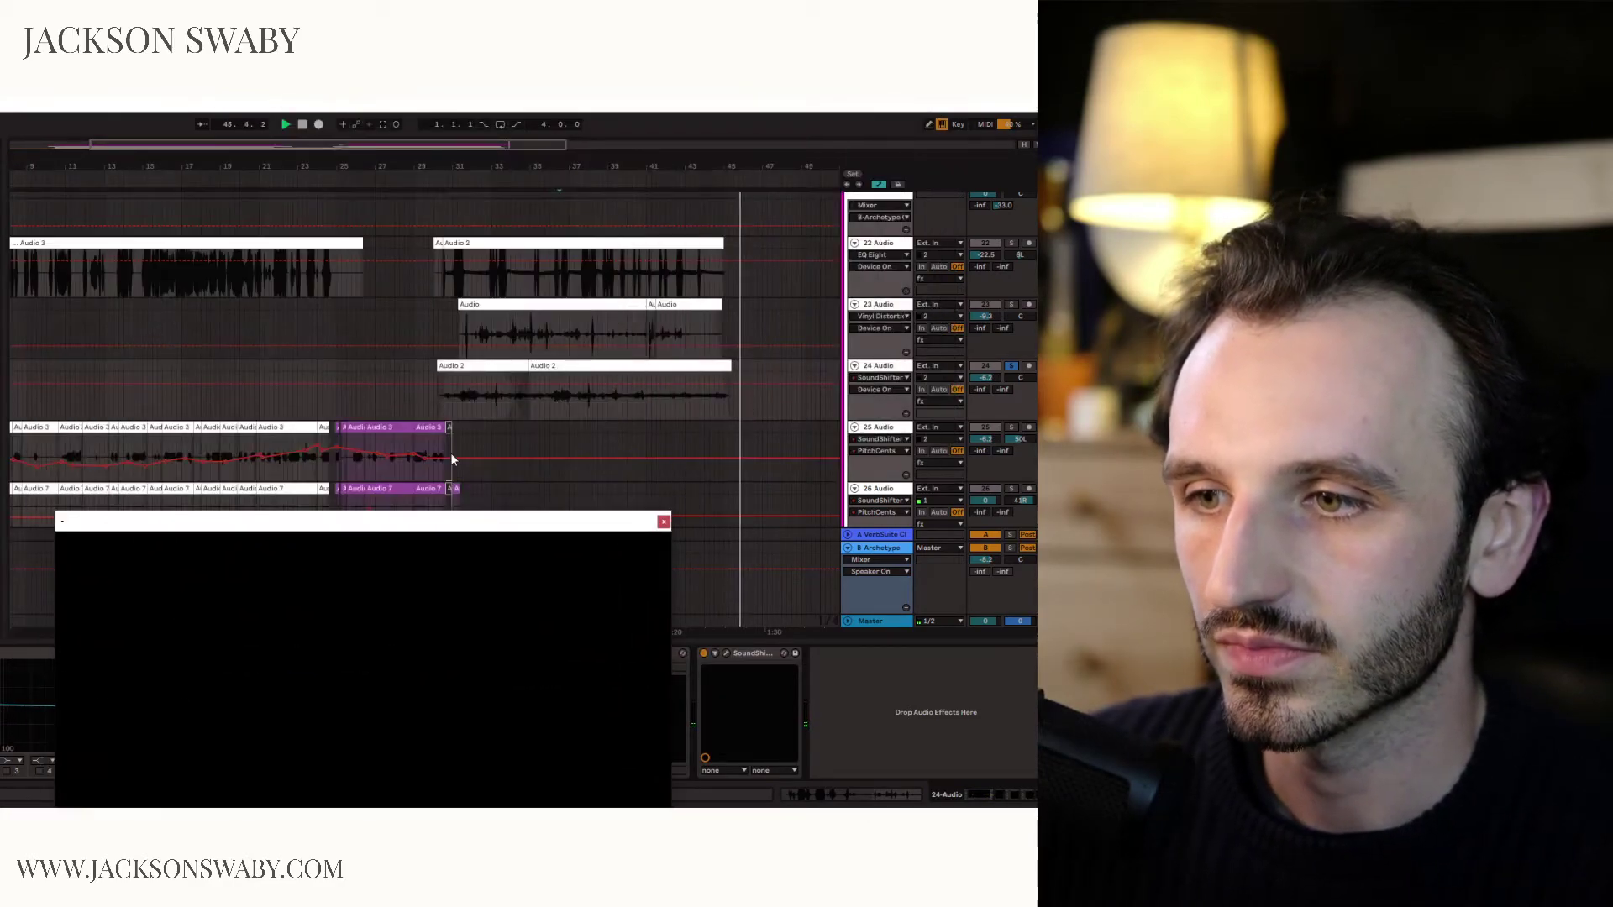
click(350, 427)
key(space)
scroll(681, 344, down, 2)
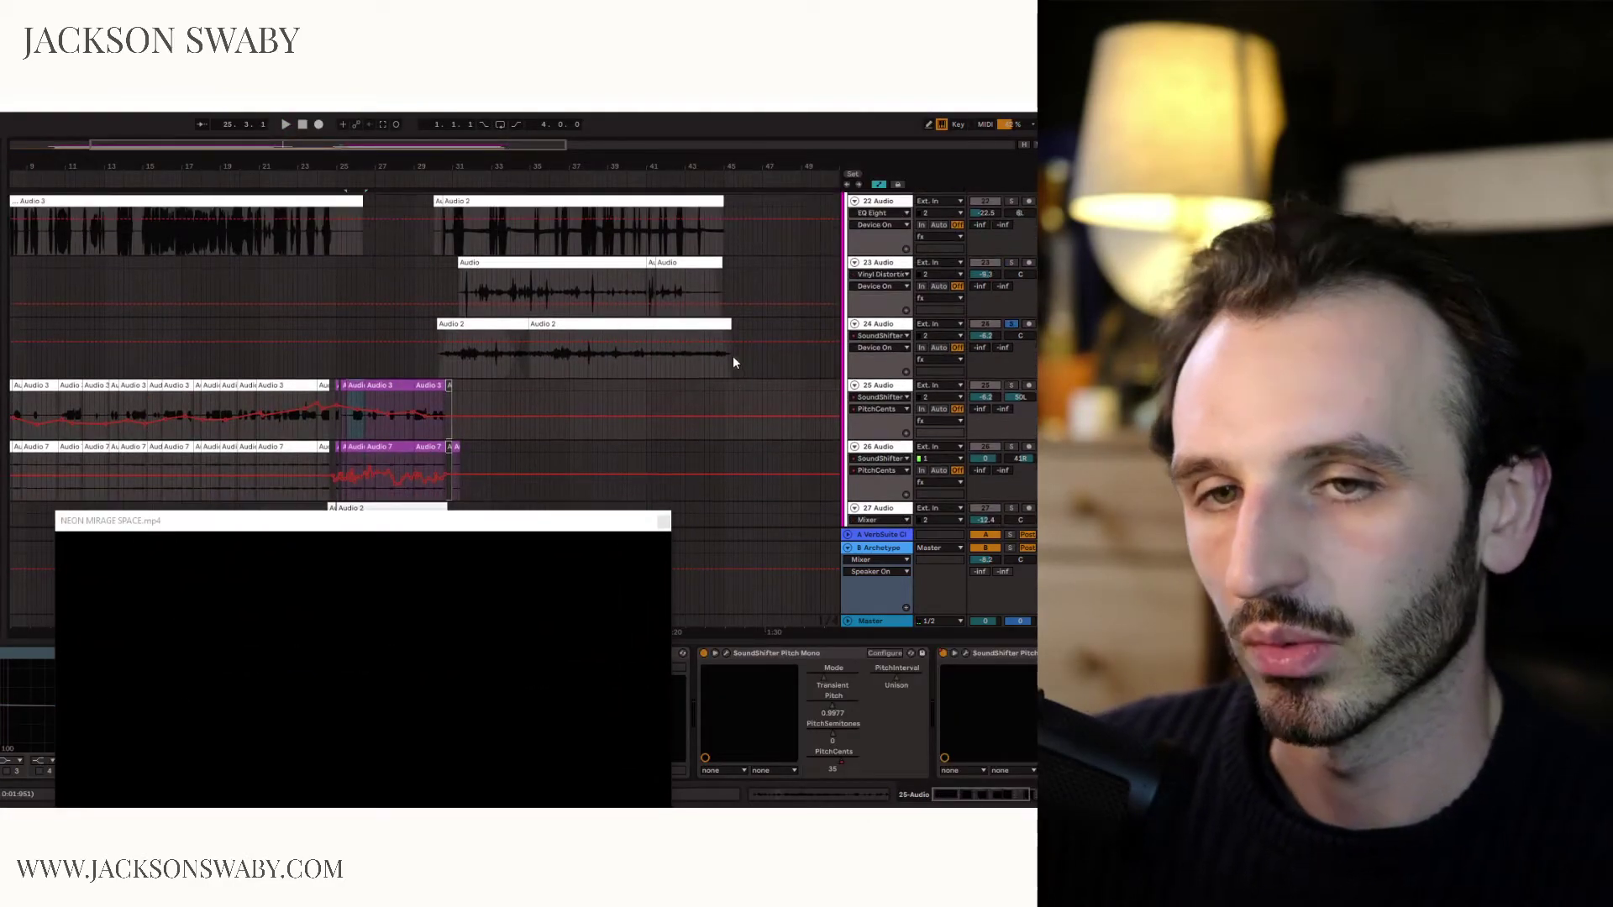
scroll(731, 358, down, 2)
click(1011, 330)
key(space)
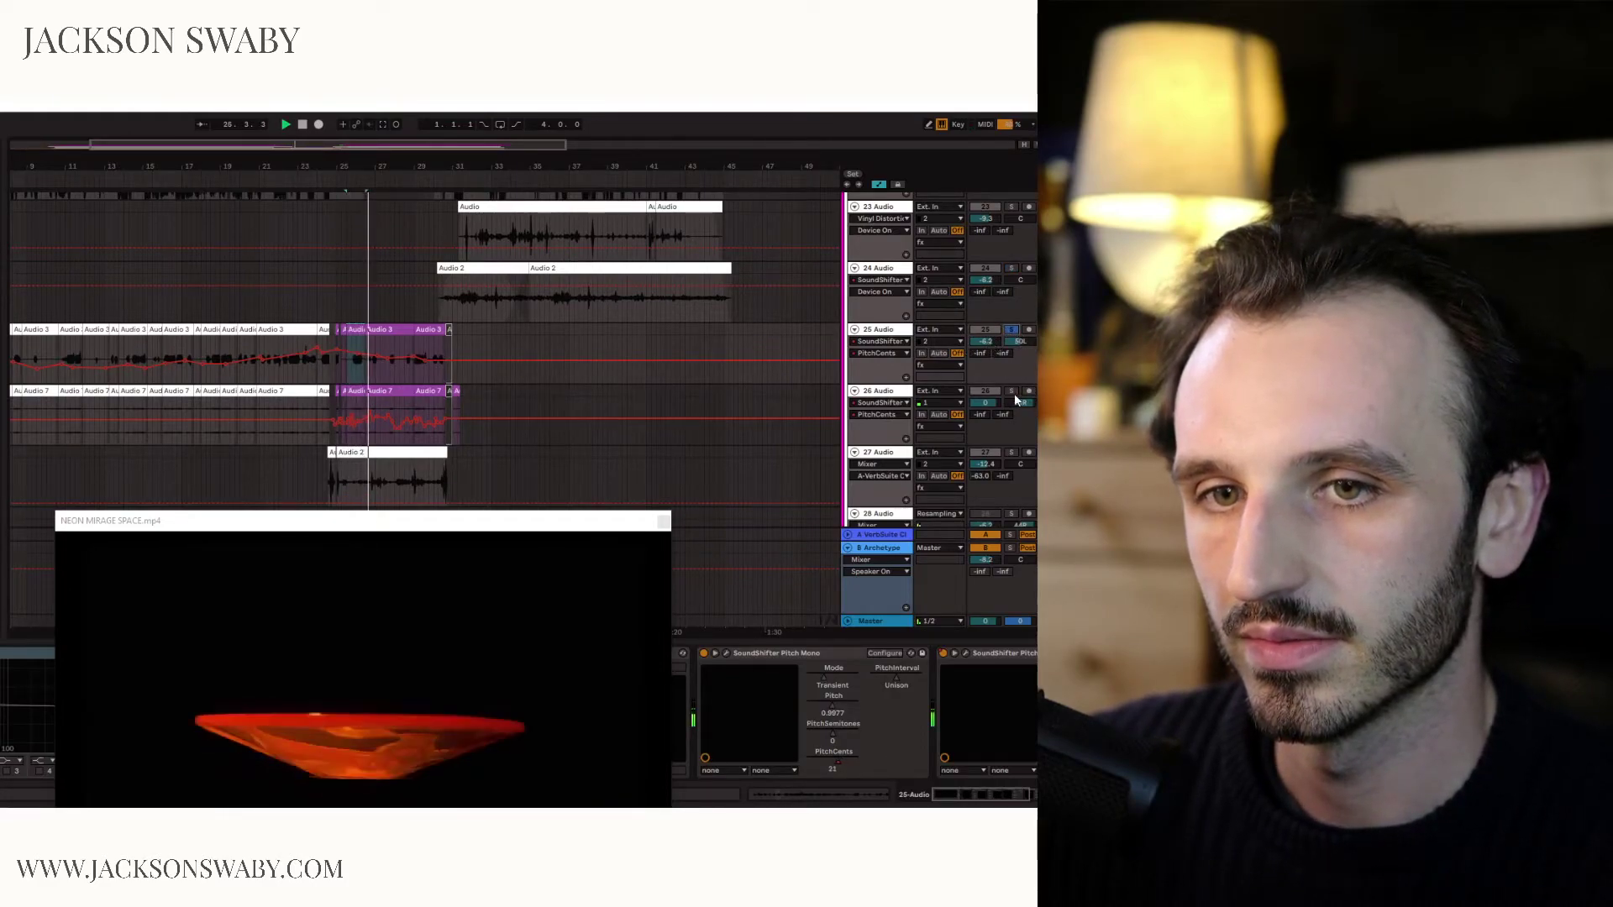
Audition the 27 Audio clip soloed from about bar 25, with the whole video frame in view.
scroll(781, 390, down, 2)
drag(544, 528, 638, 506)
click(414, 409)
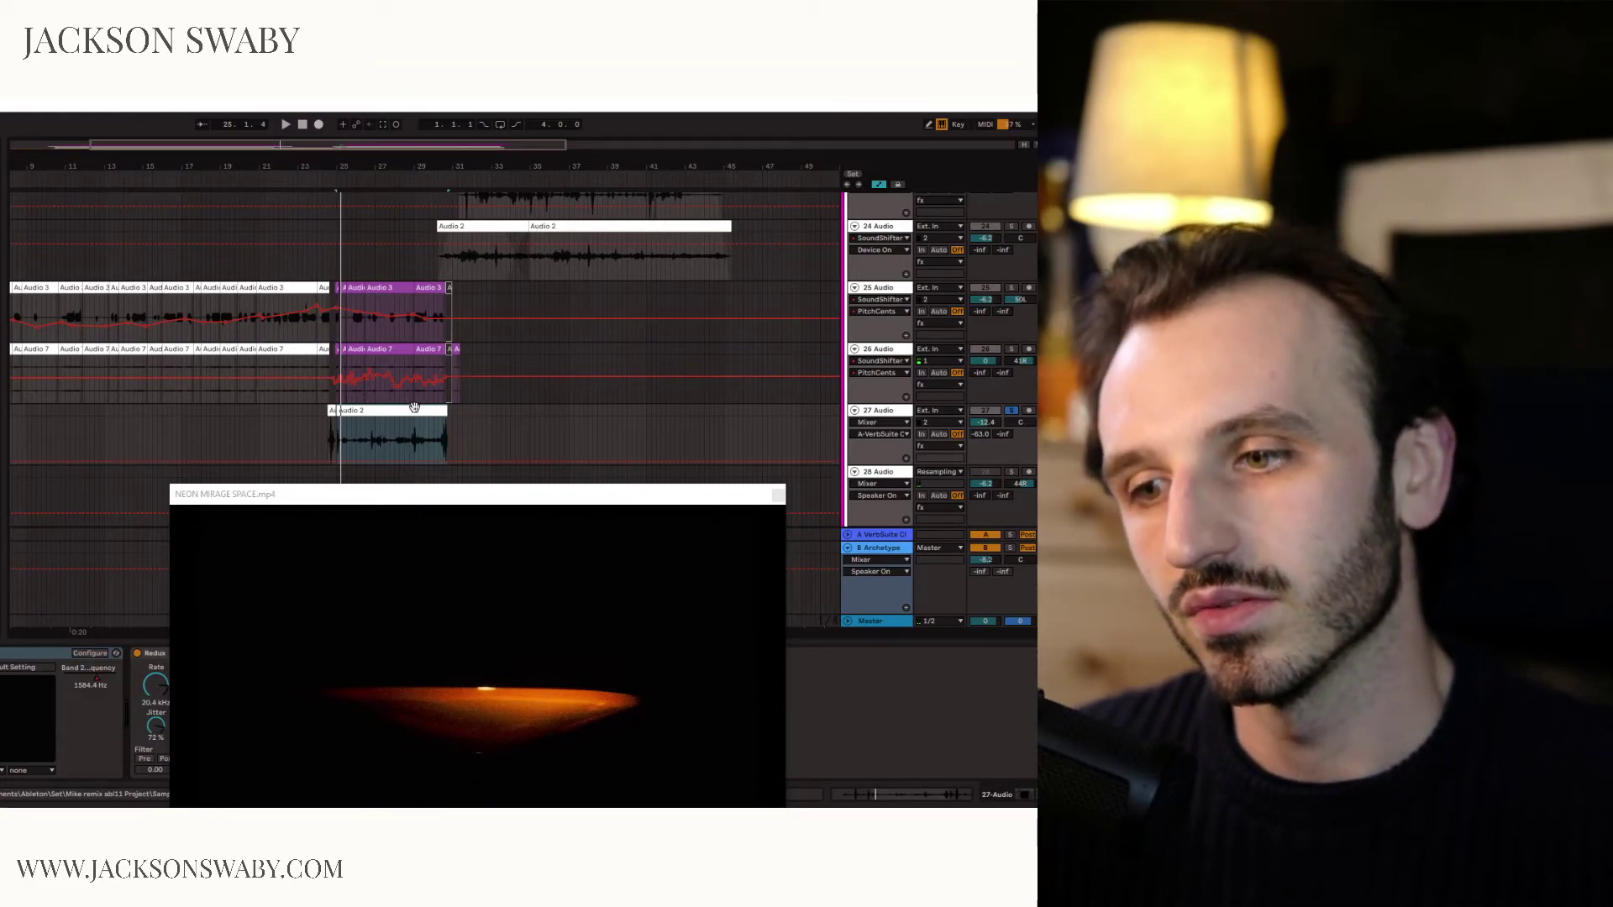
key(space)
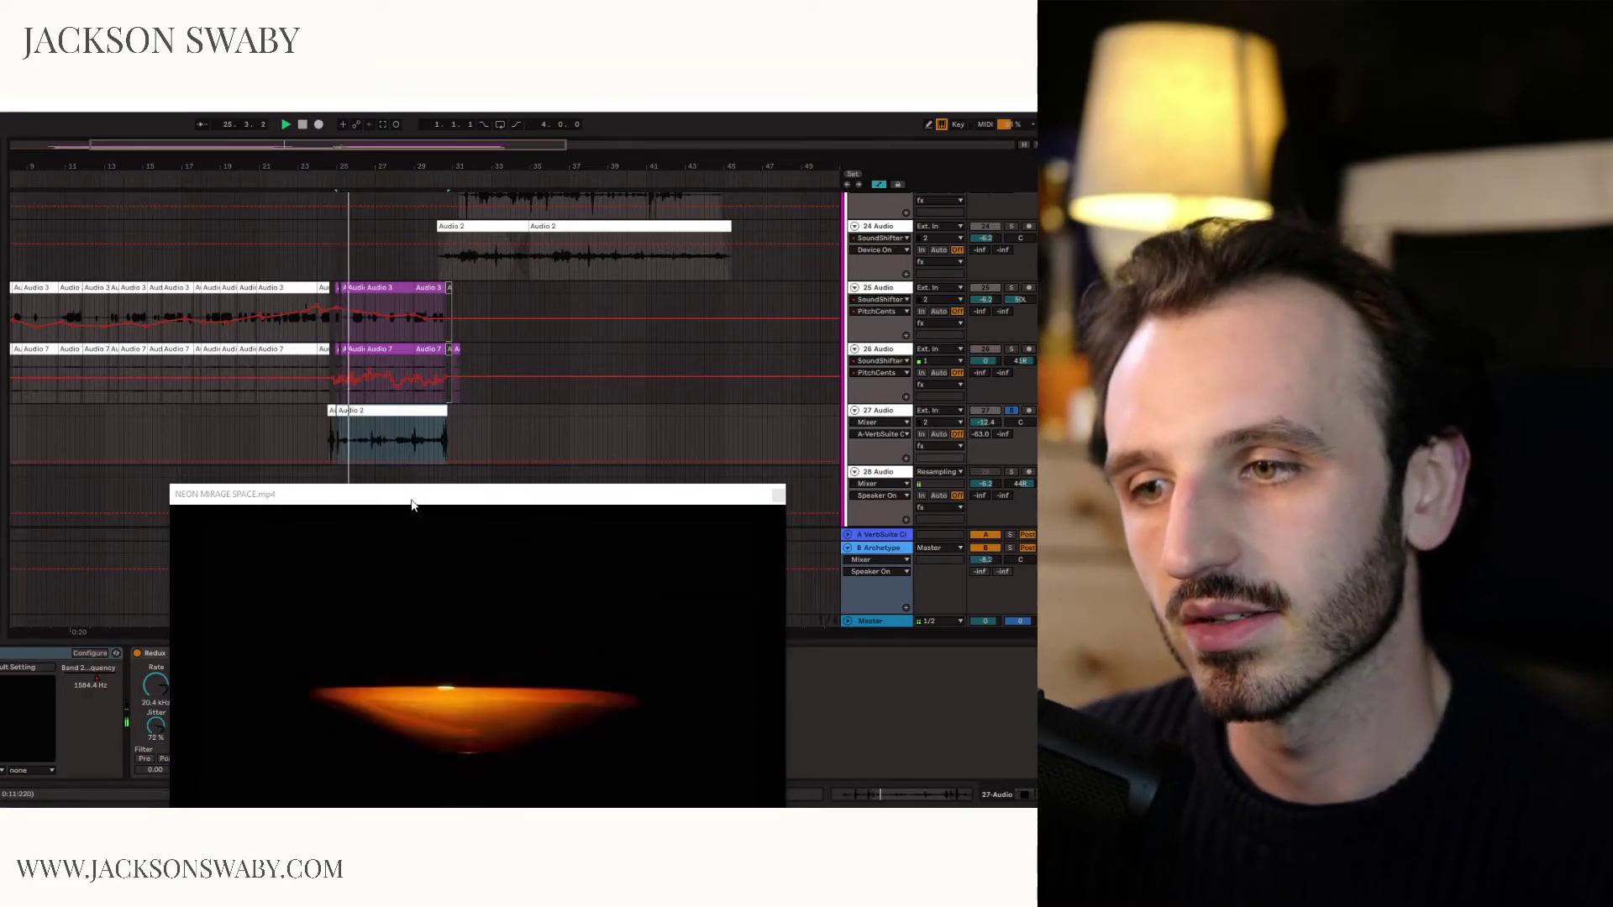
drag(412, 502, 417, 423)
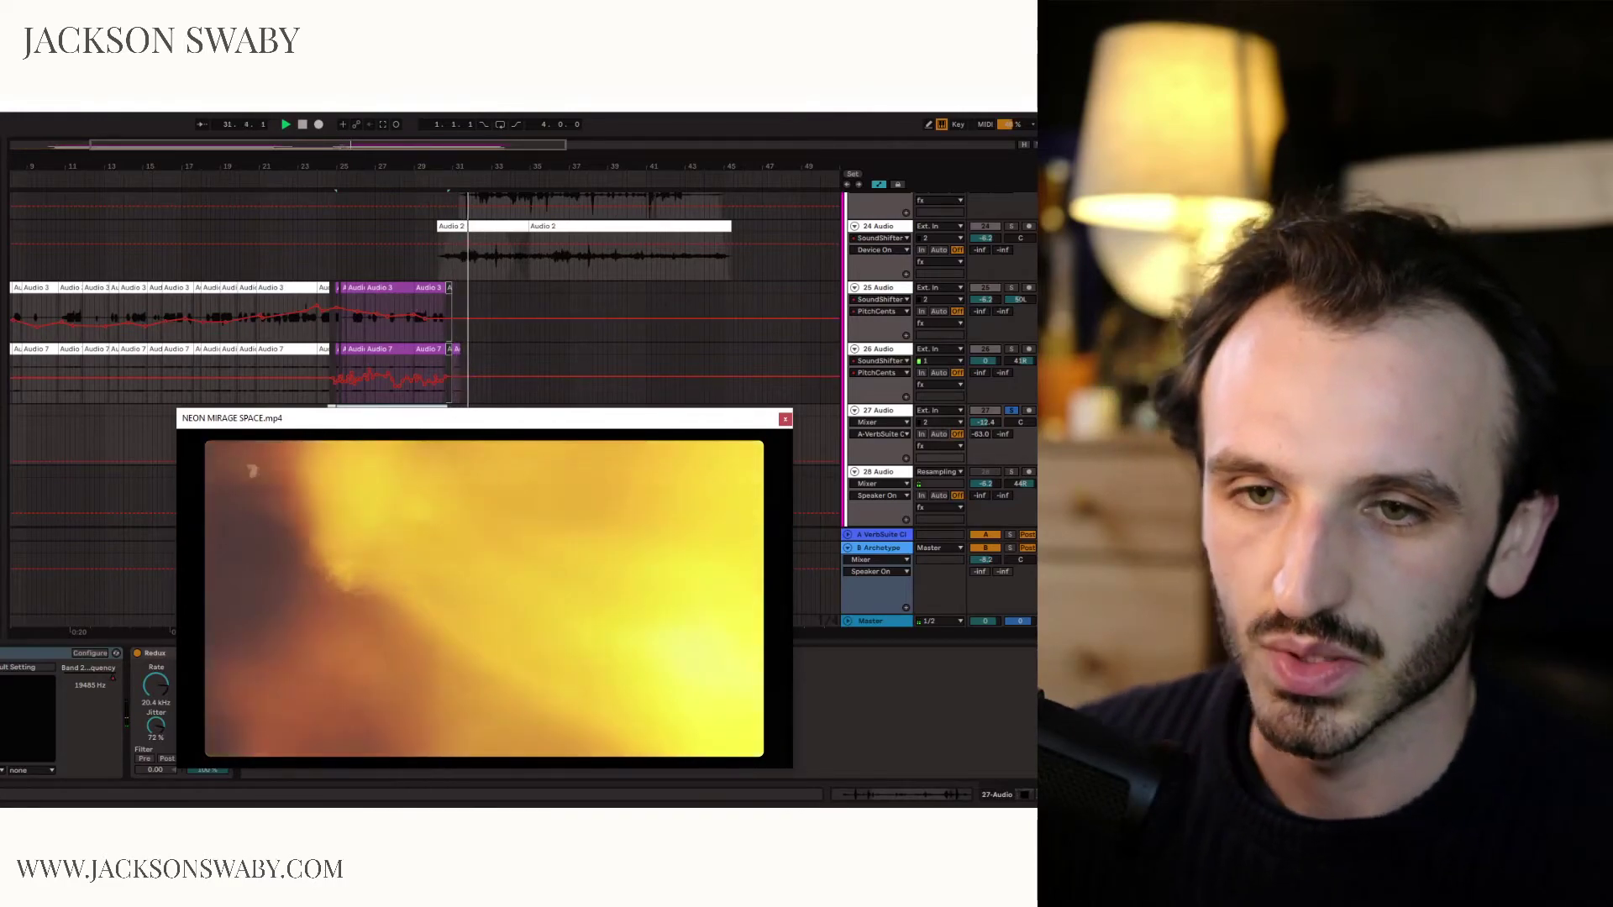
Turn off solo on 27 Audio and play the synth tracks 19 Audio and 20 Audio soloed from bar 14.
click(1010, 410)
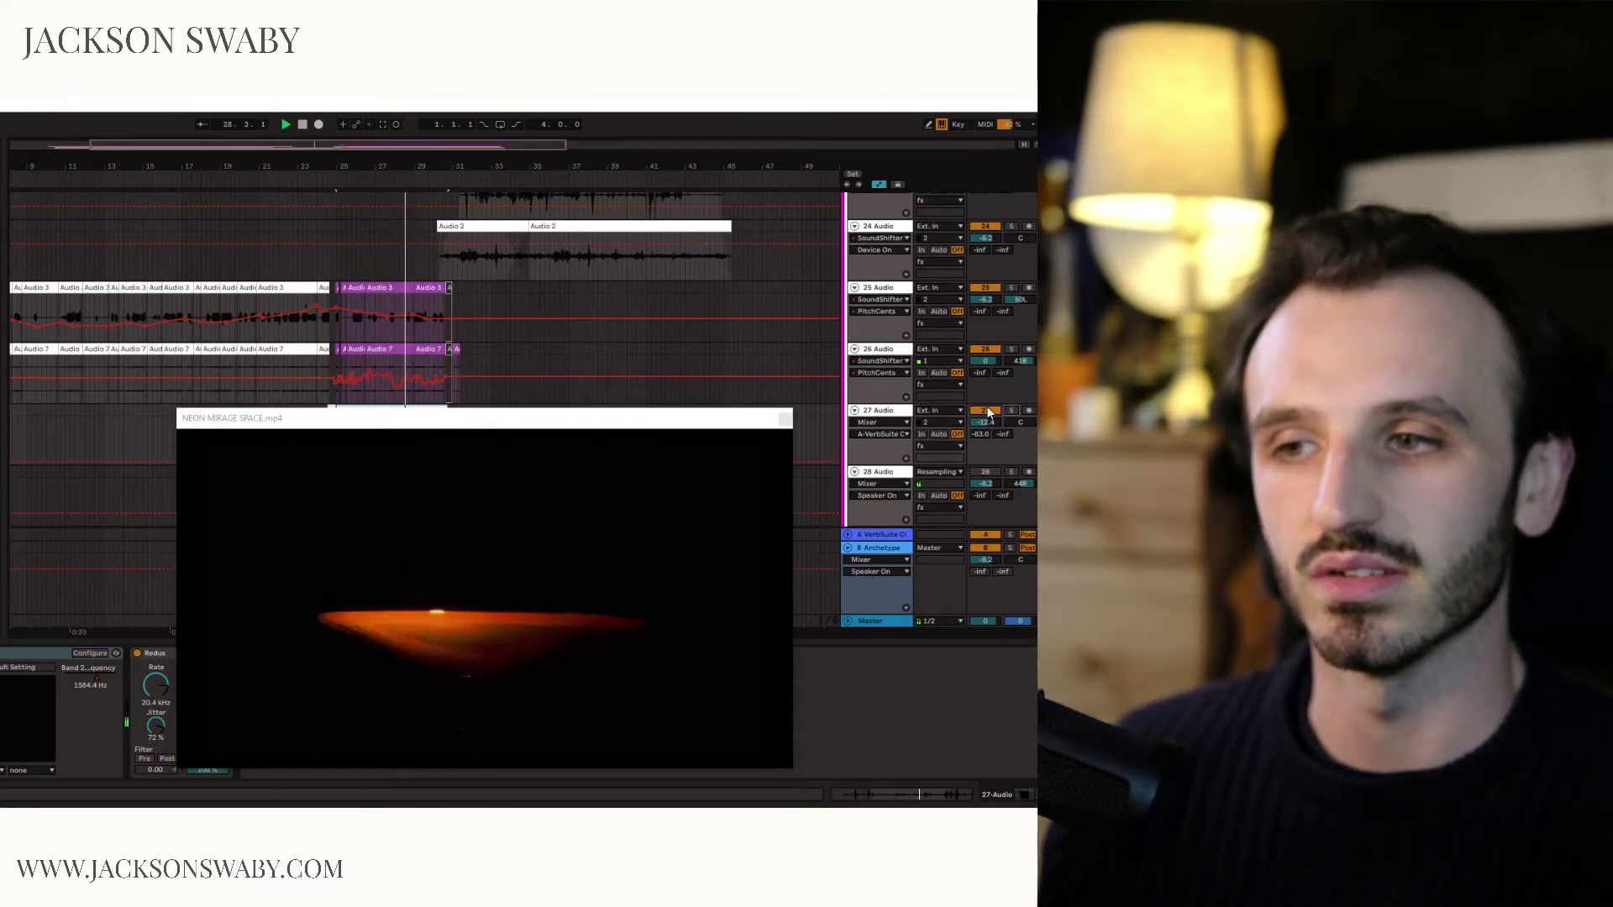
drag(481, 166, 480, 151)
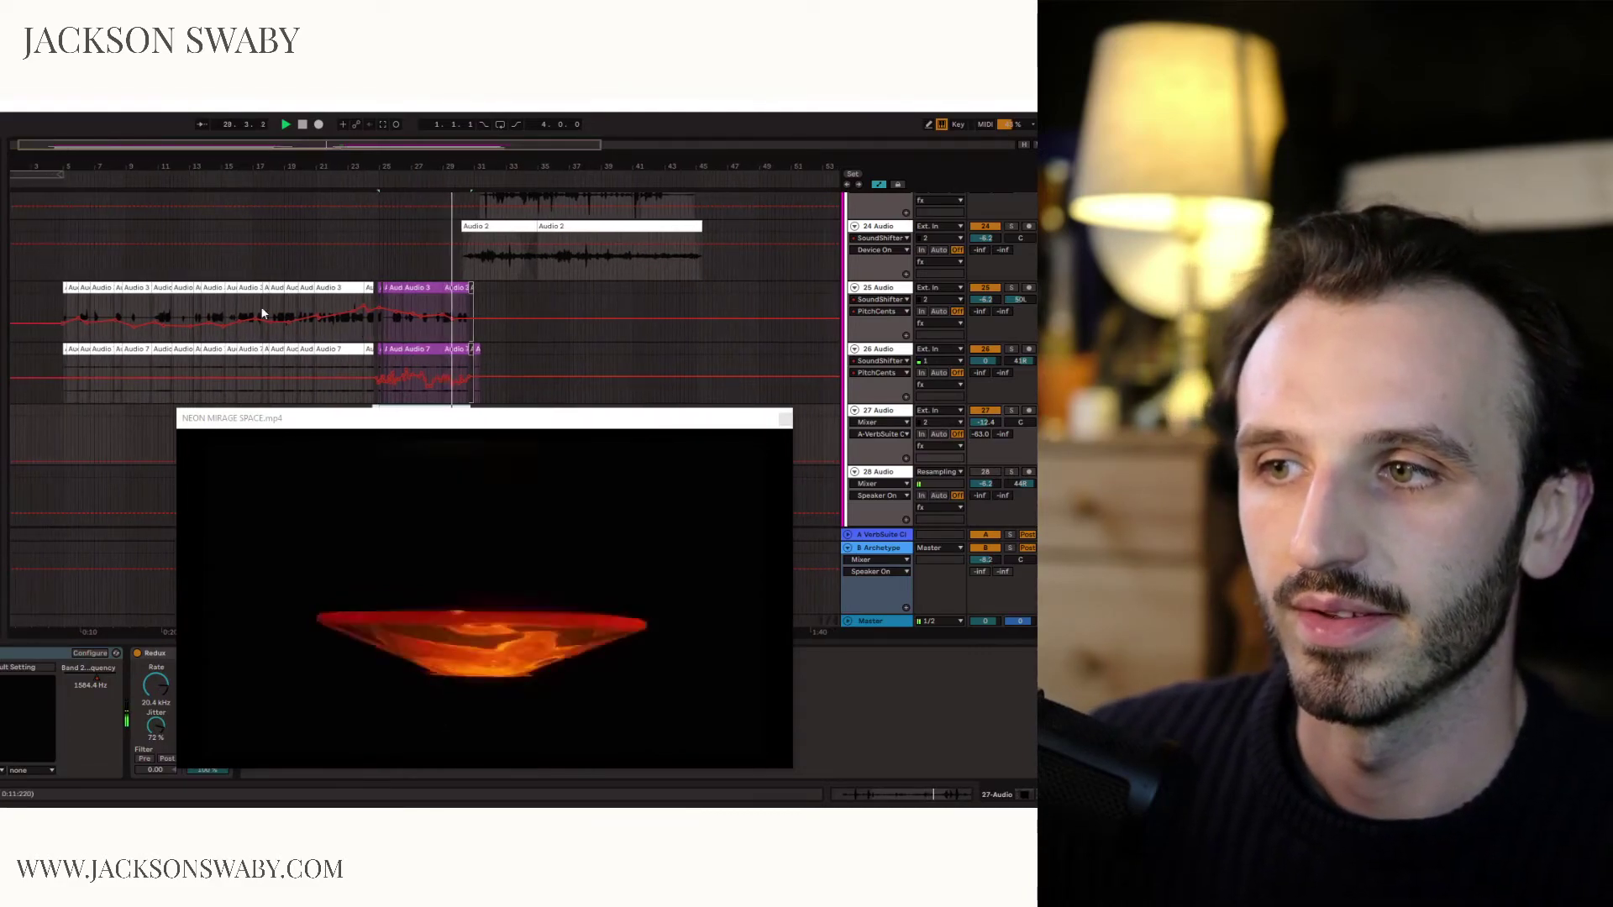
scroll(369, 312, up, 5)
scroll(210, 361, up, 3)
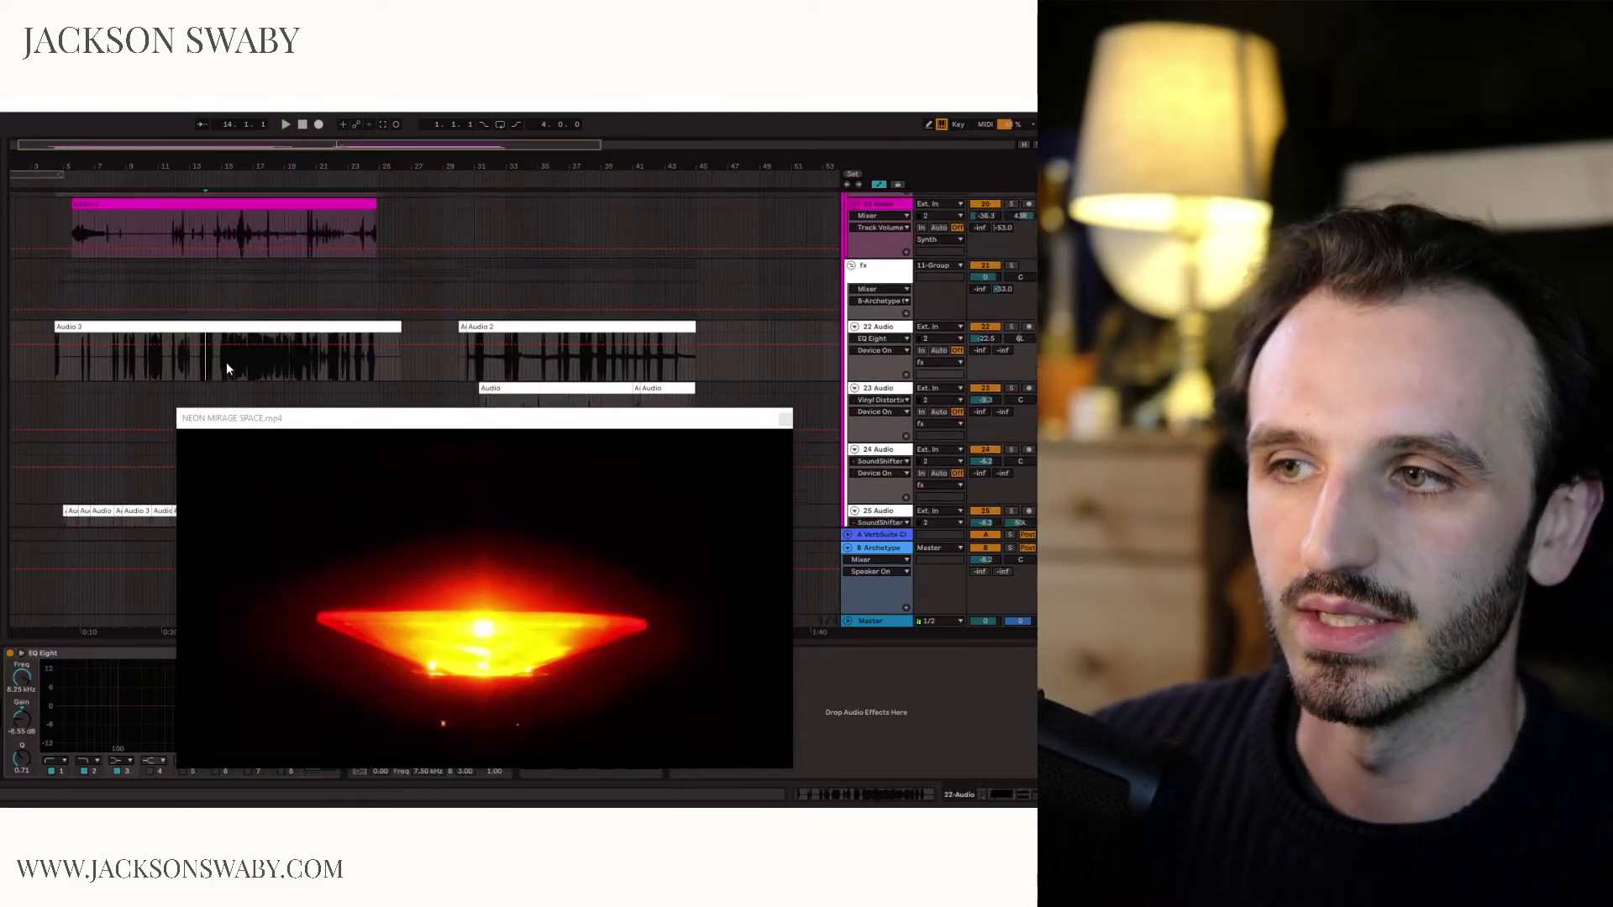
click(205, 295)
click(1012, 273)
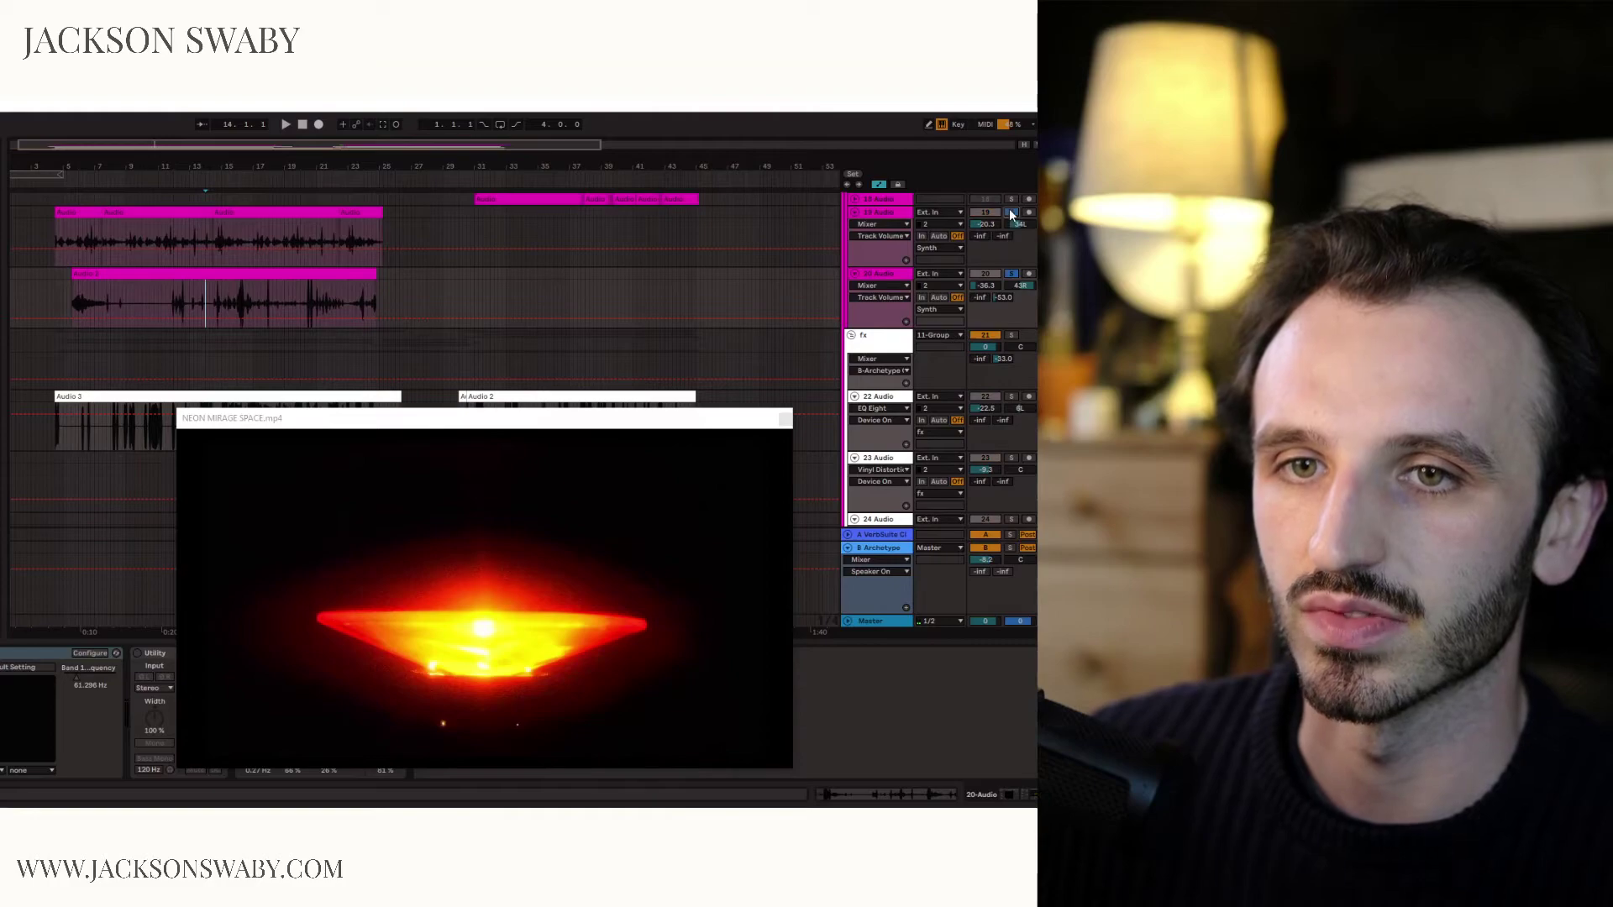
key(space)
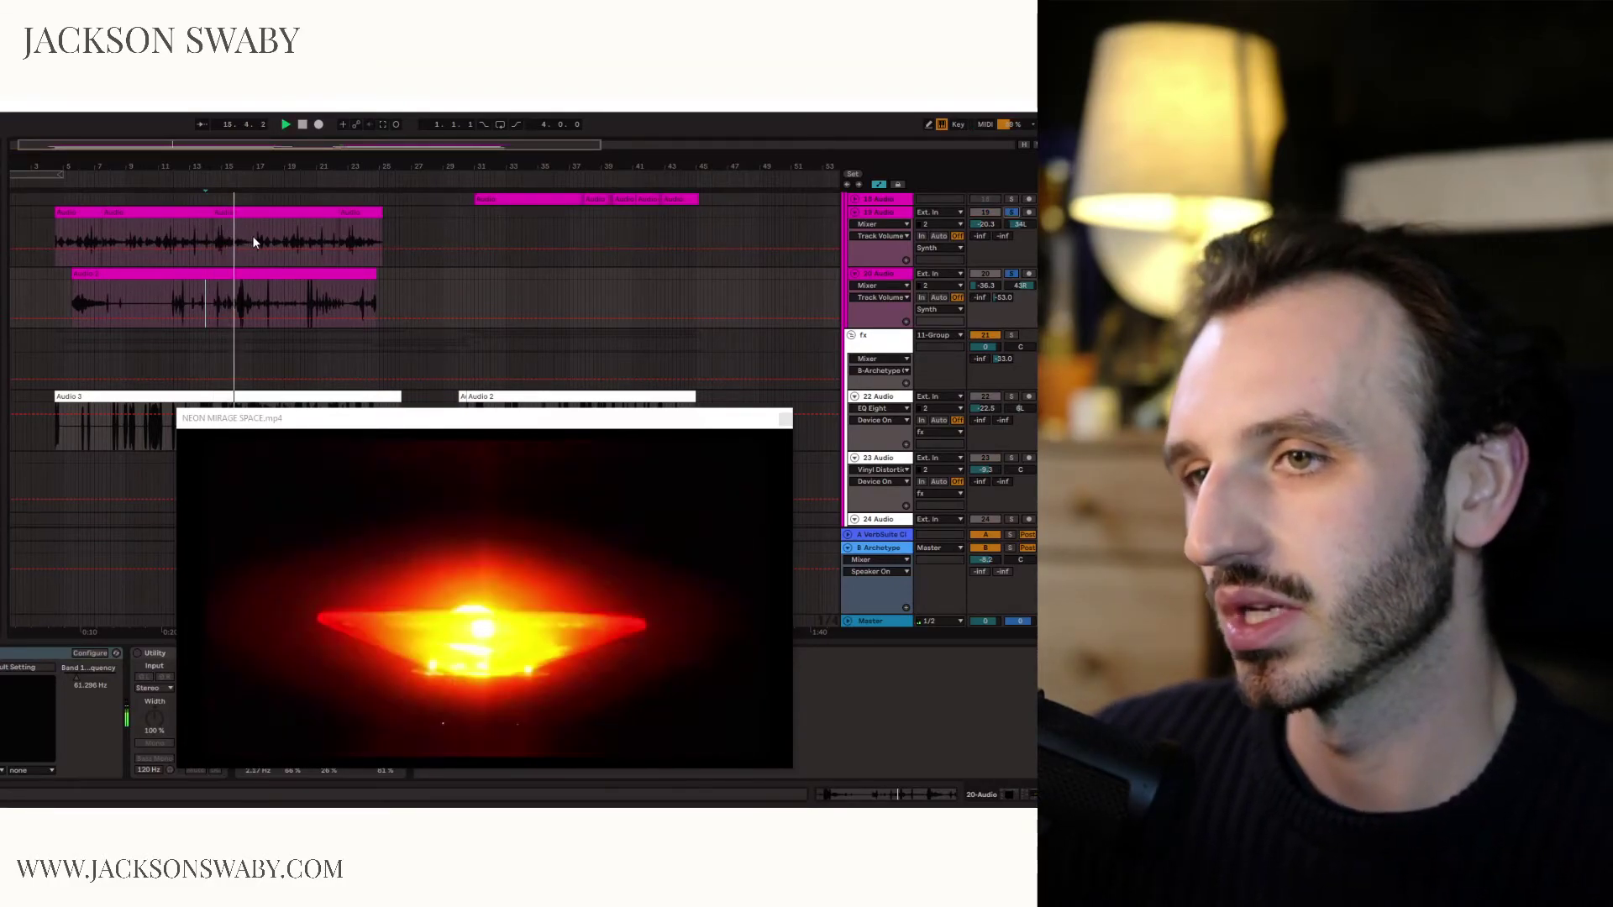
Listen to 19 Audio and 20 Audio up to the end of their clips, and toggle solo on 20 Audio.
drag(199, 144, 181, 143)
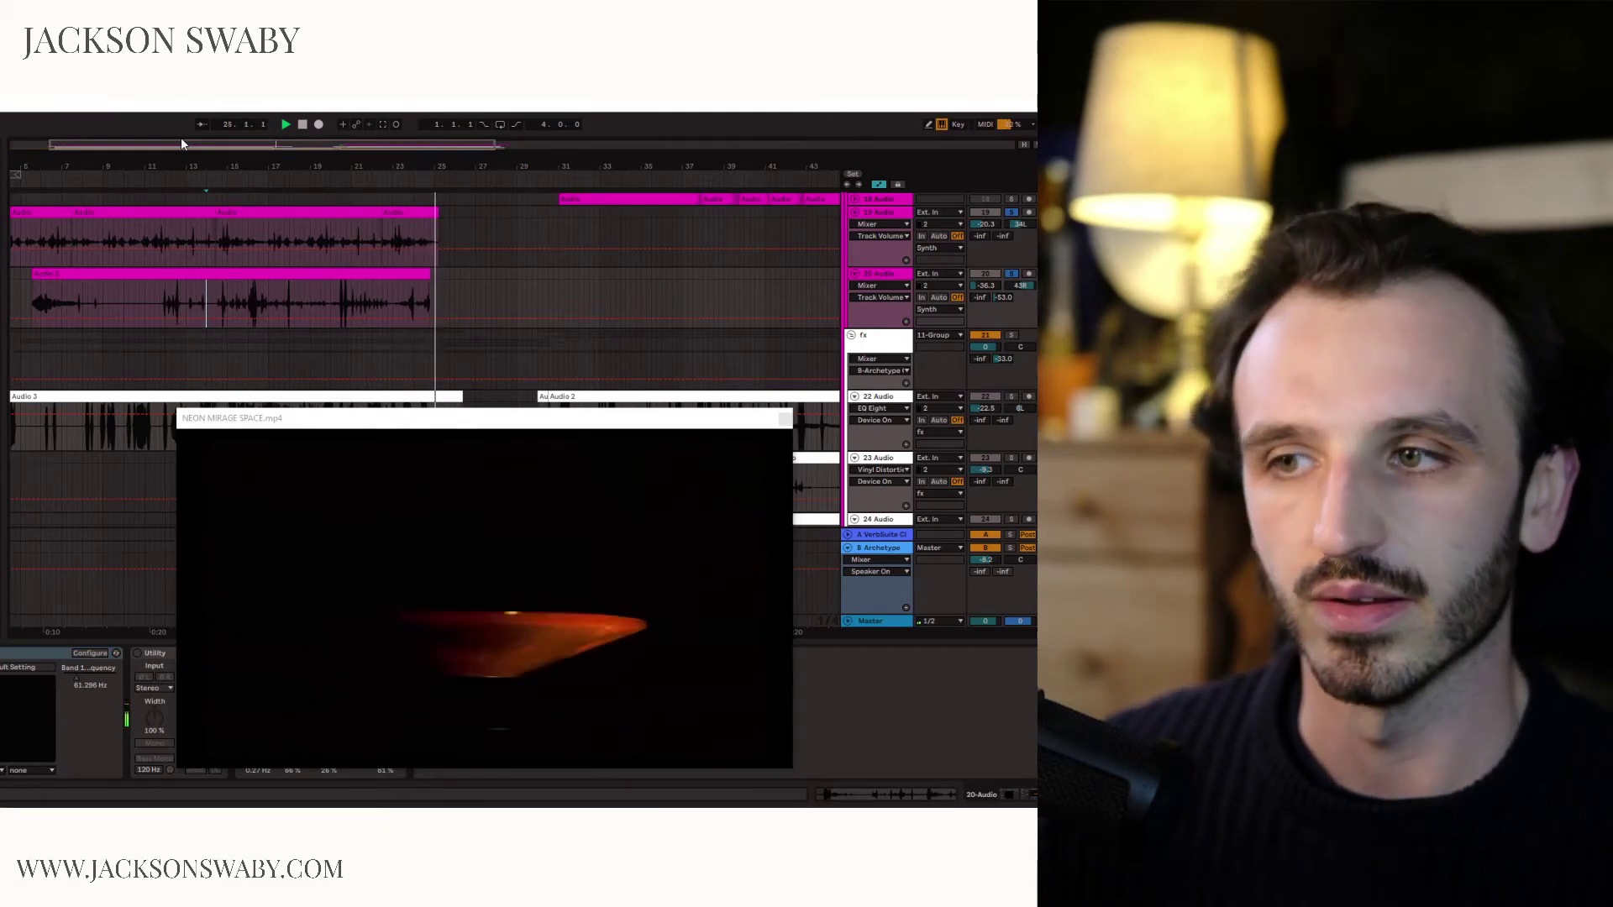
click(207, 141)
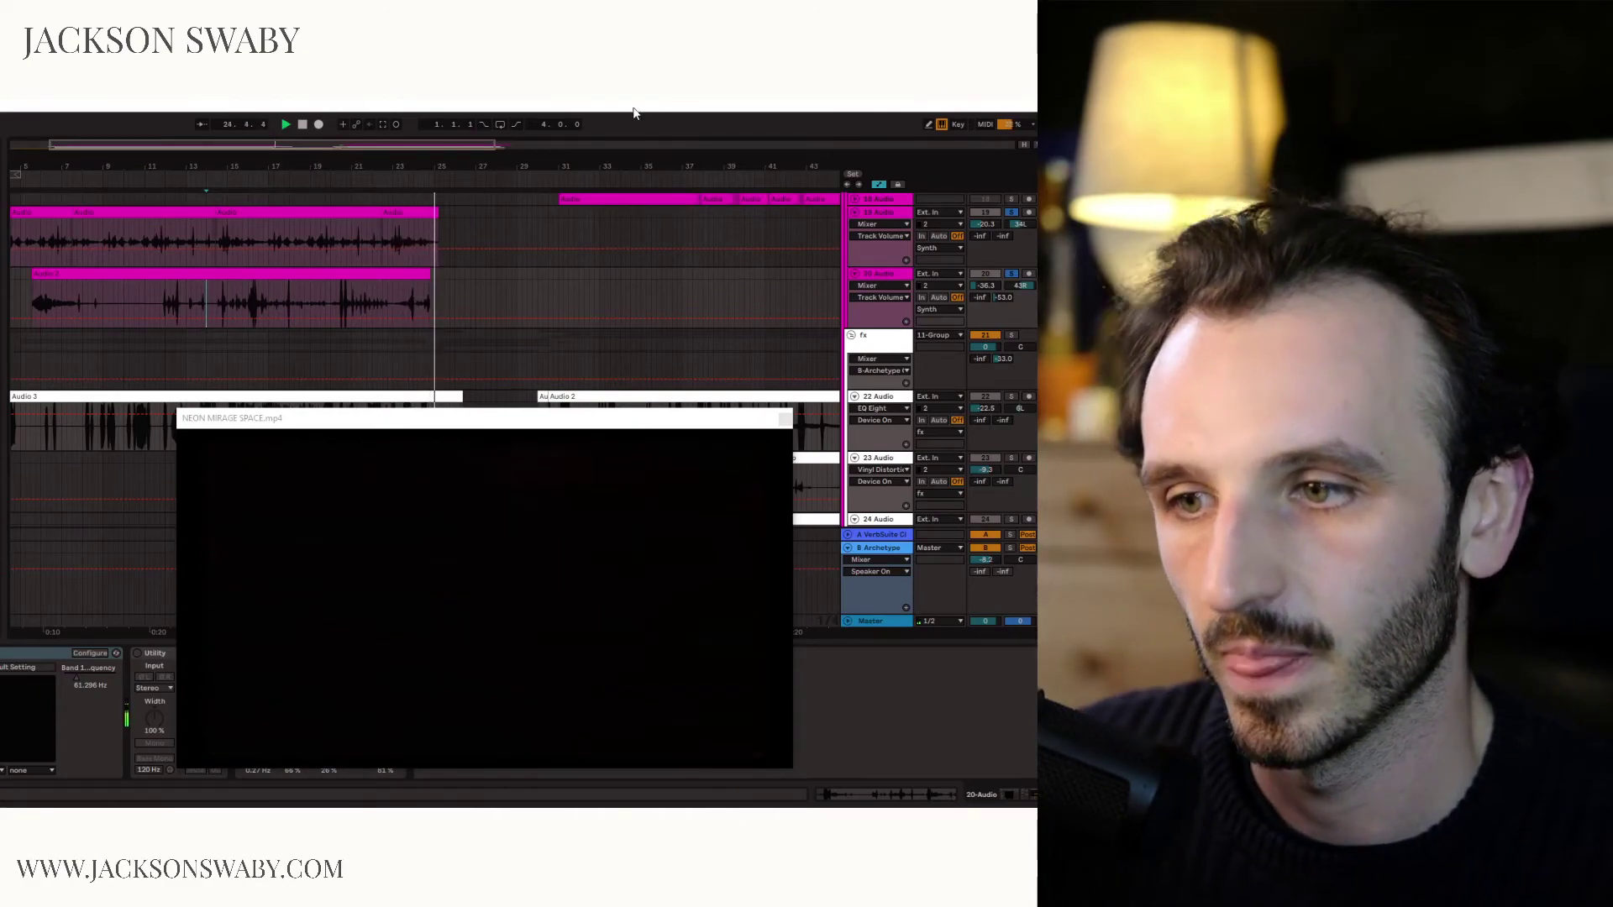
click(1010, 274)
Switch to the web browser and bring up the Neon Mirage cover image, neon-mirage-cover.jpg.
click(185, 142)
drag(184, 139, 166, 134)
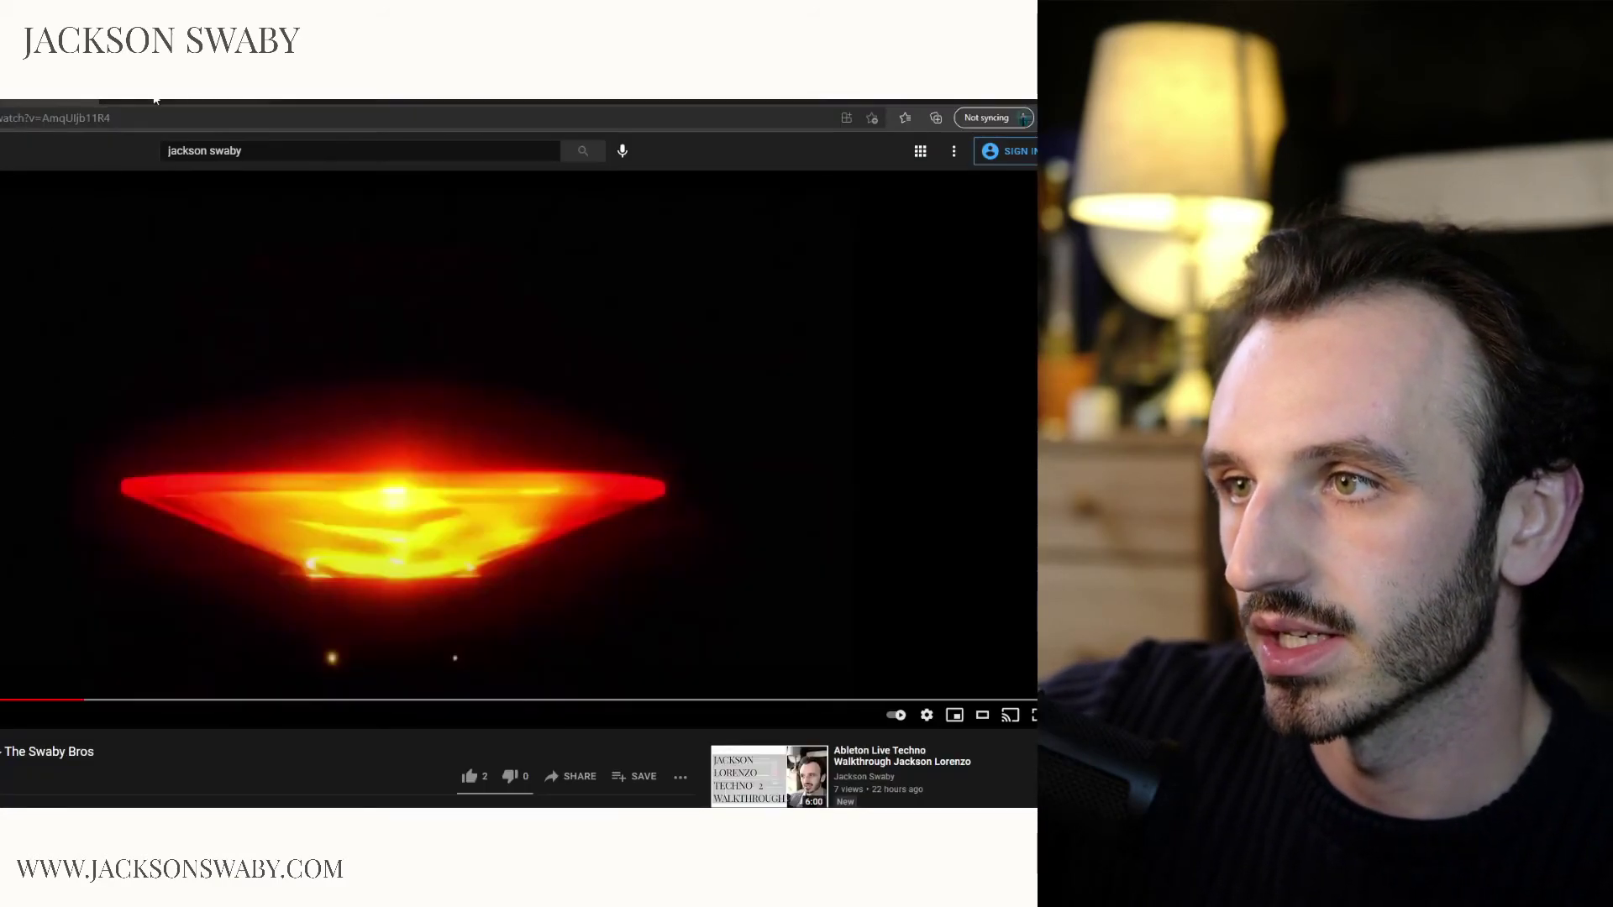
click(155, 99)
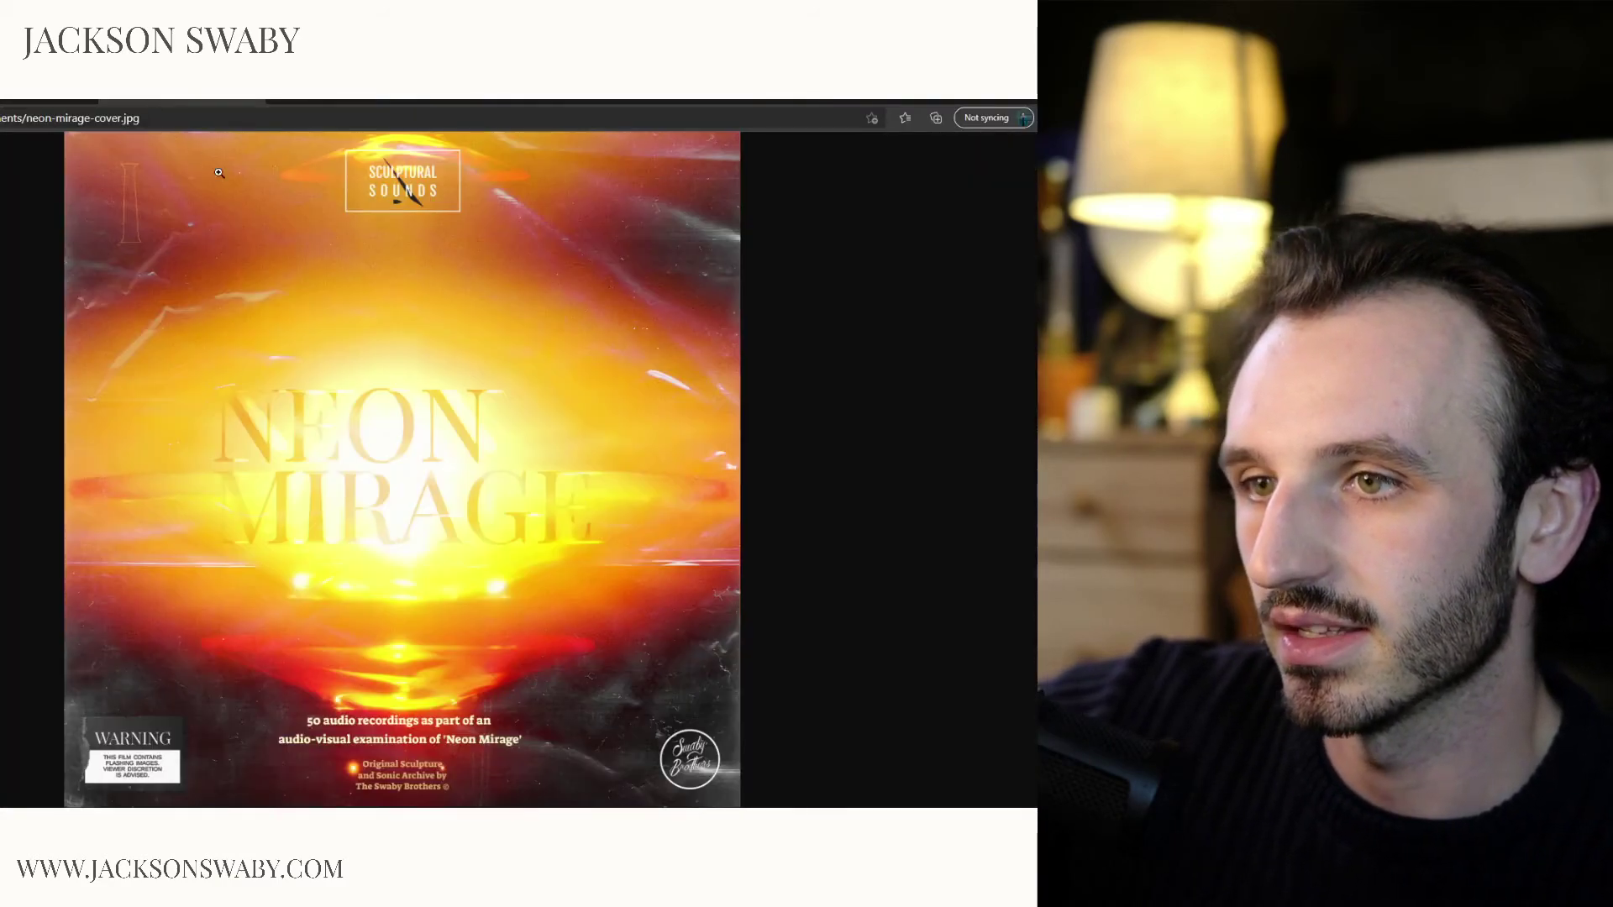